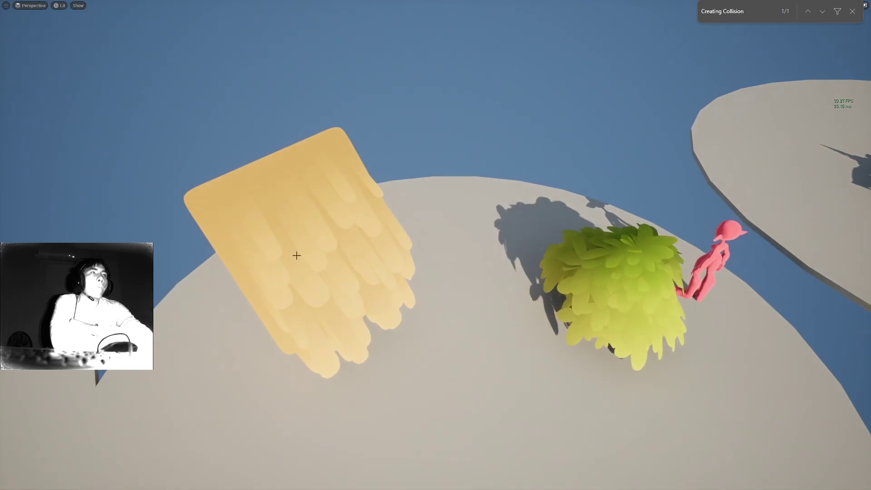
Examine the thatch panel and the leafy green shrub up close from several angles
left_click(340, 236)
key("f")
key("g")
right_click_drag(419, 273, 501, 258)
left_click(501, 258)
key("f")
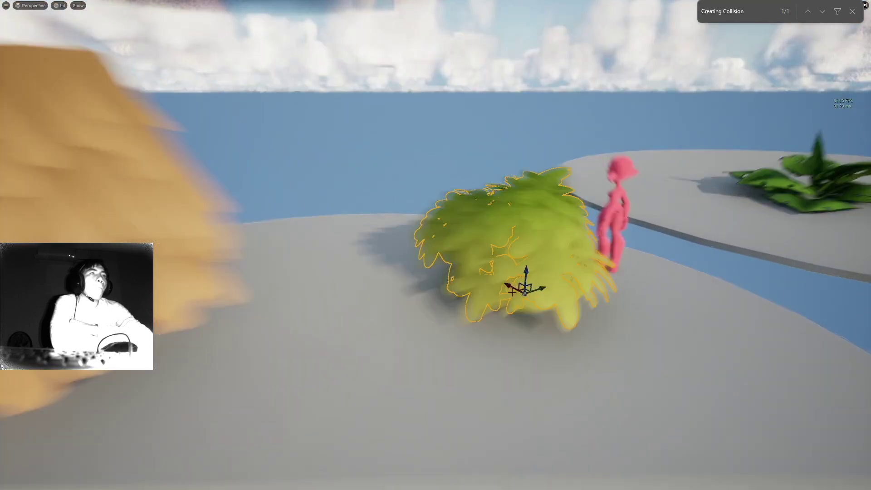
key("g")
scroll(465, 293, "down", 4)
left_click_drag(465, 293, 347, 399, "alt")
left_click_drag(603, 359, 519, 312, "alt")
scroll(519, 311, "down", 2)
right_click_drag(519, 311, 622, 228)
left_click_drag(509, 218, 494, 250, "alt")
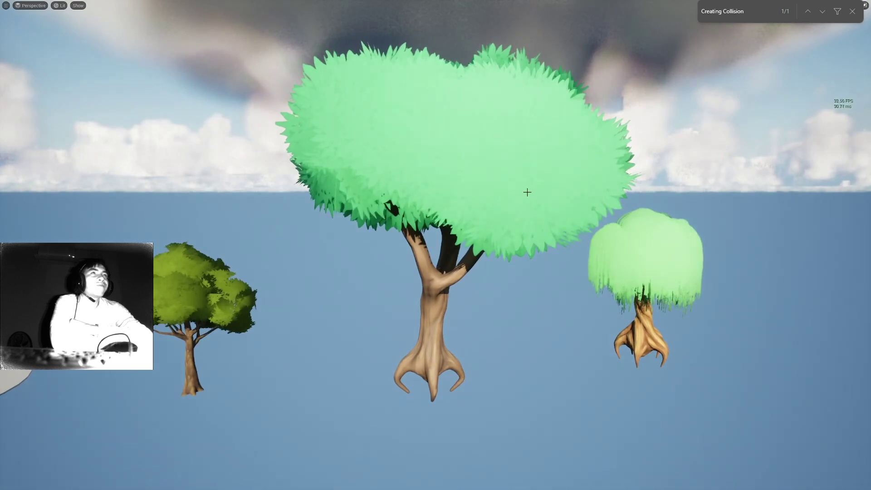
Examine the canopies of the three stylized trees from several angles and distances
right_click_drag(527, 192, 273, 256)
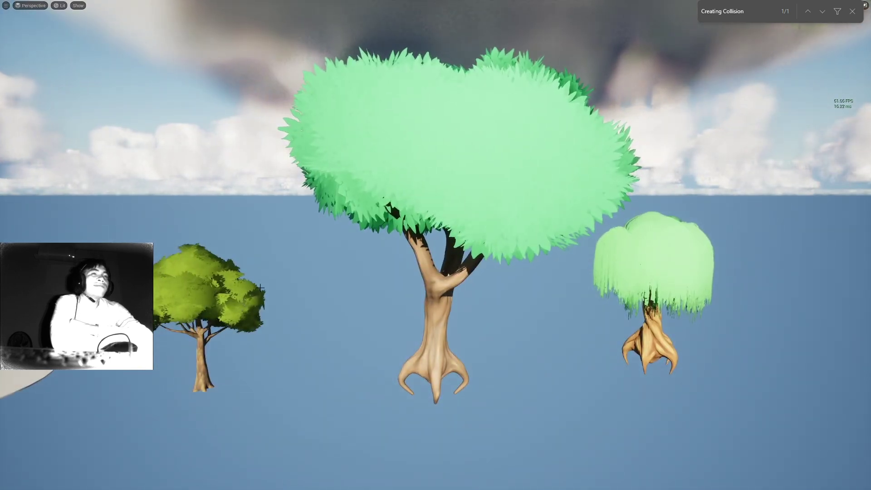
right_click_drag(263, 285, 282, 363)
right_click_drag(335, 280, 337, 203)
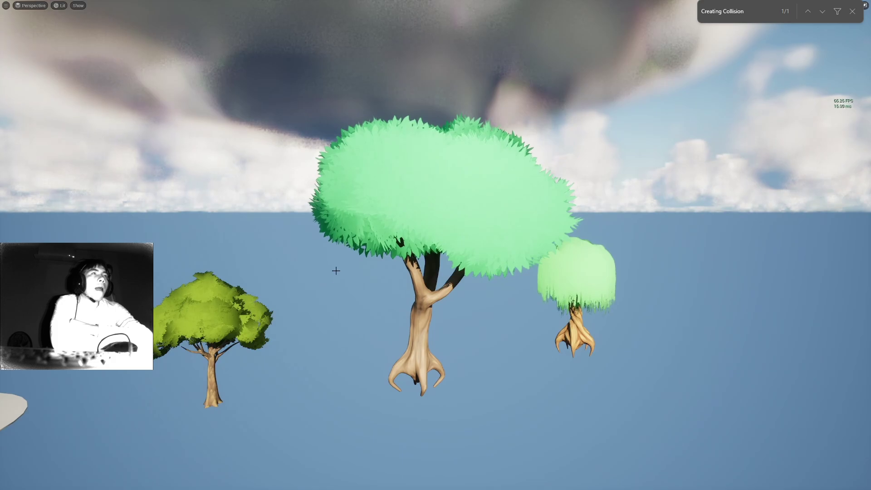
key("w")
right_click_drag(373, 273, 302, 274)
key("w")
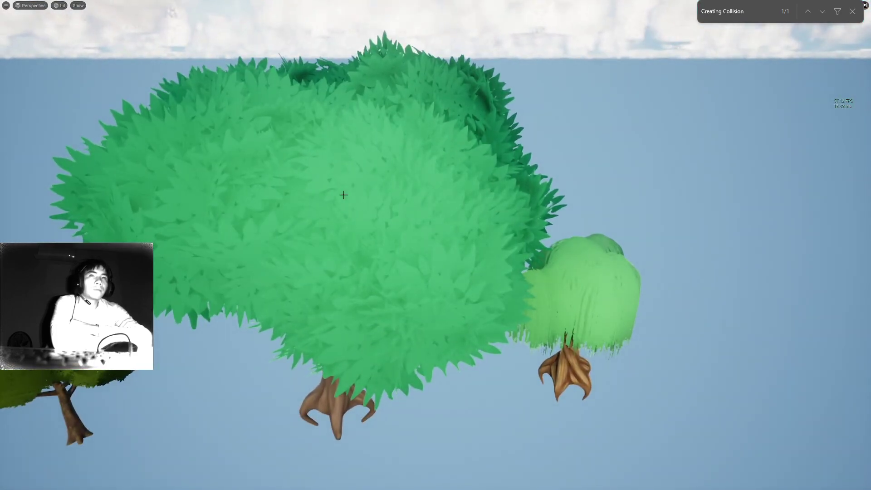
mouse_move(346, 188)
right_mouse_down()
mouse_move(327, 213)
mouse_move(331, 227)
mouse_move(363, 187)
mouse_move(348, 191)
right_mouse_up()
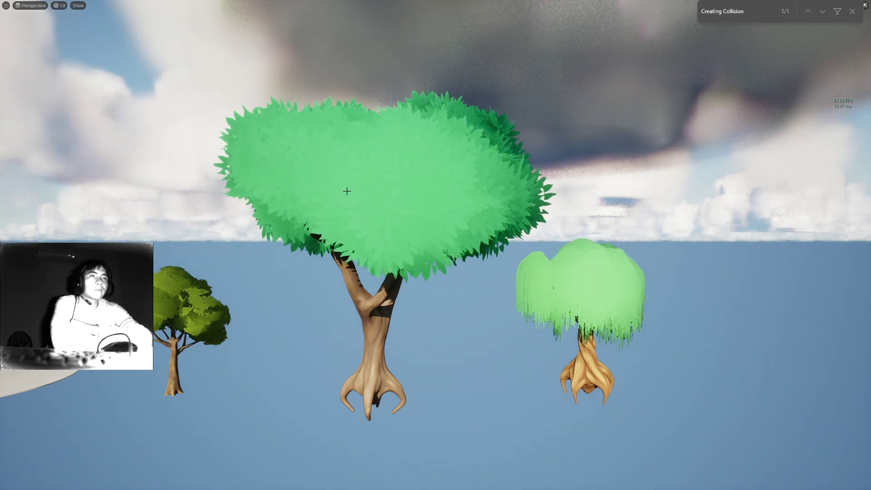
mouse_move(347, 191)
right_mouse_down()
mouse_move(383, 207)
mouse_move(345, 193)
right_mouse_up()
Switch the viewport to the Nanite Overdraw visualization
left_click(62, 6)
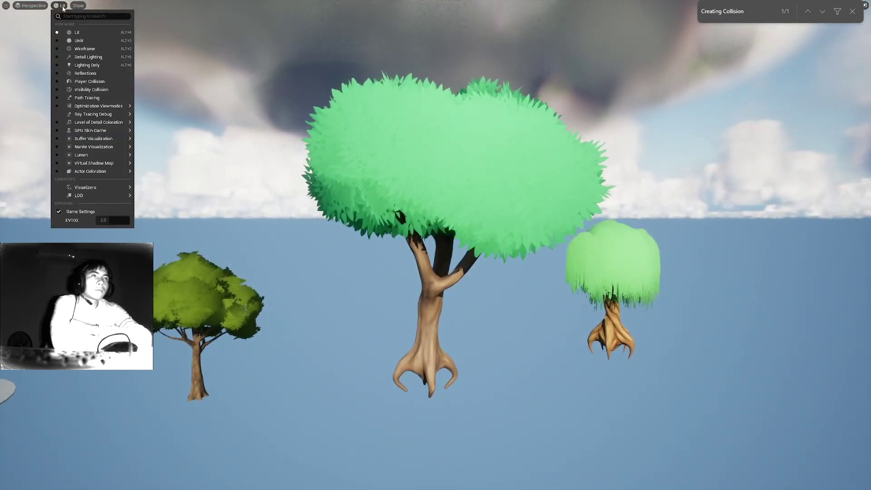
mouse_move(99, 149)
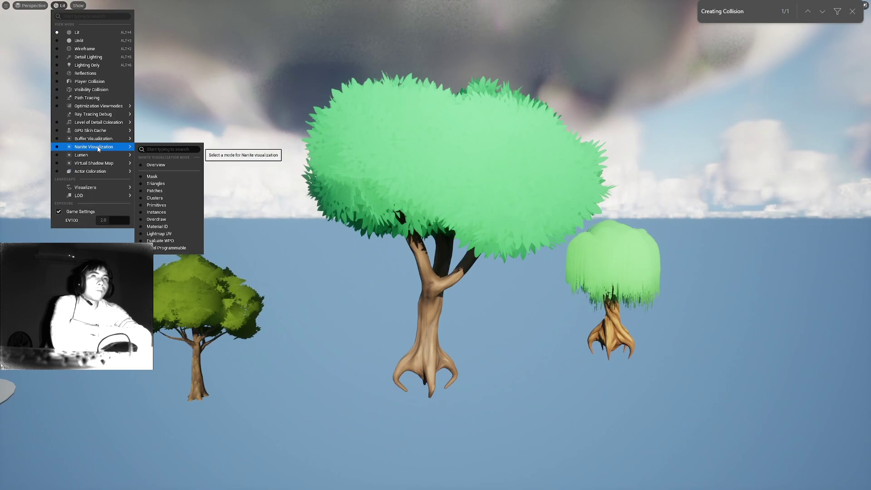
left_click(157, 219)
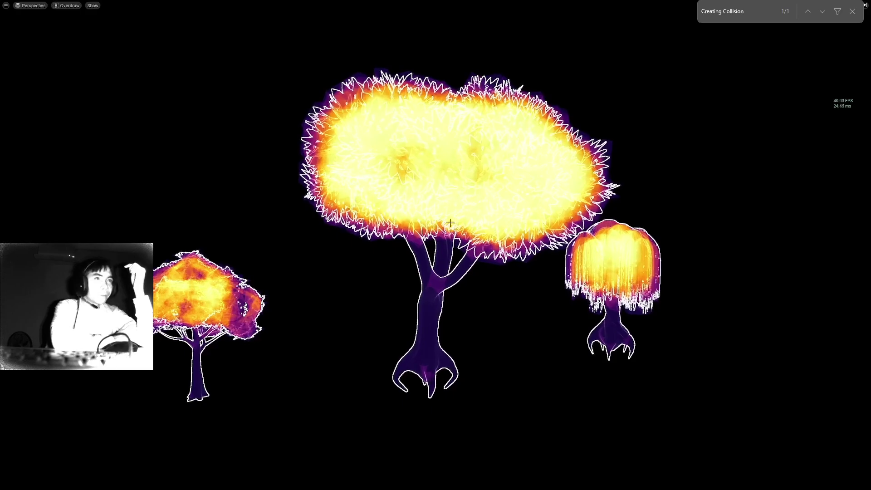
Examine the foliage overdraw on the three trees from near, far and different sides
right_click_drag(451, 223, 452, 224)
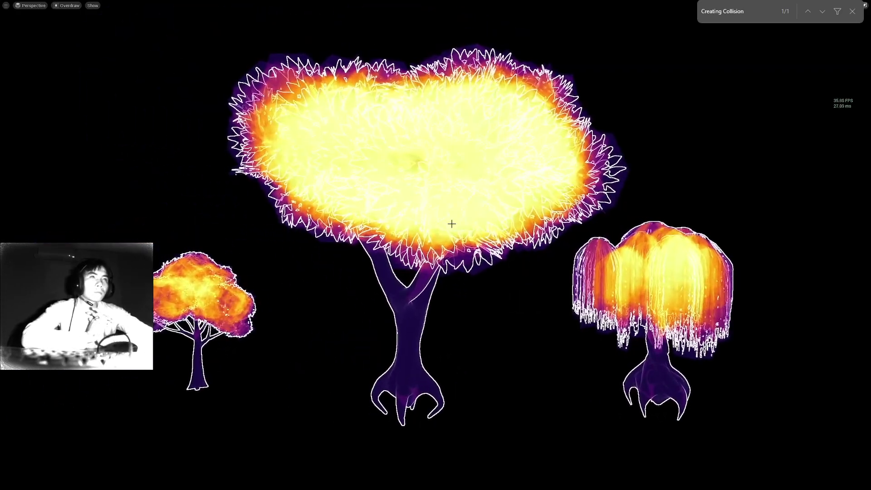
key("w")
right_click_drag(467, 218, 492, 218)
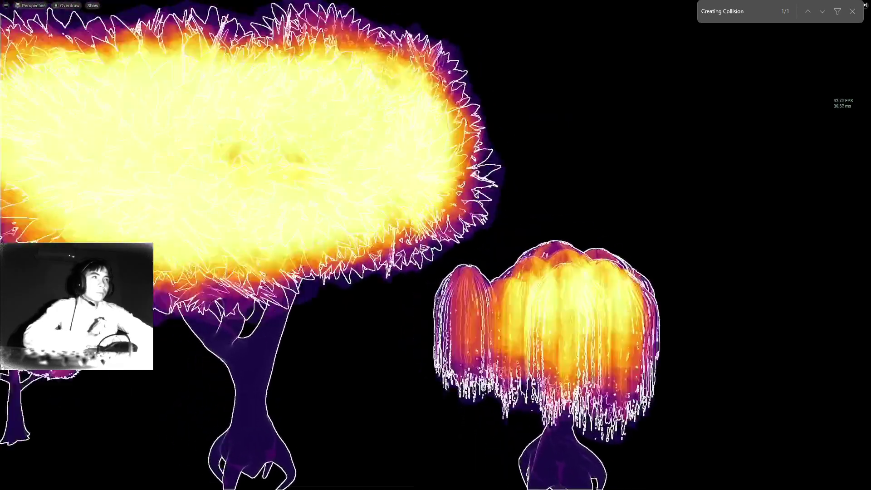
key("s")
right_click_drag(316, 269, 307, 269)
key("a")
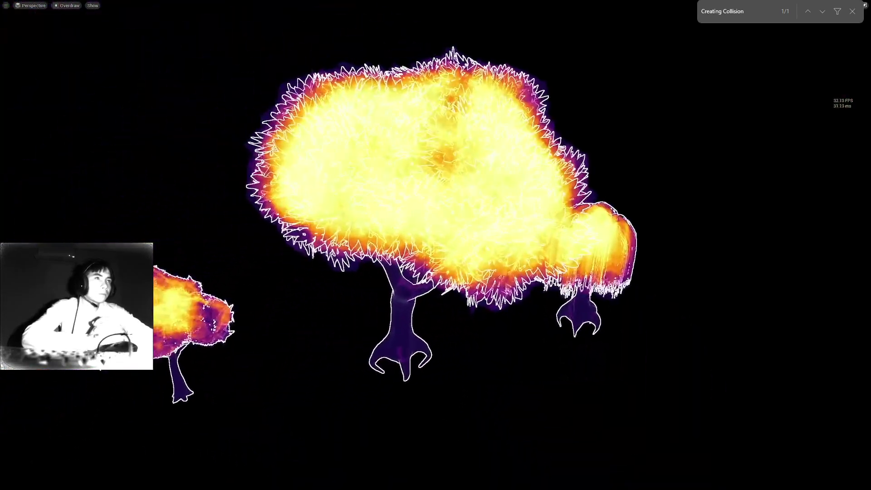
right_click_drag(321, 208, 320, 208)
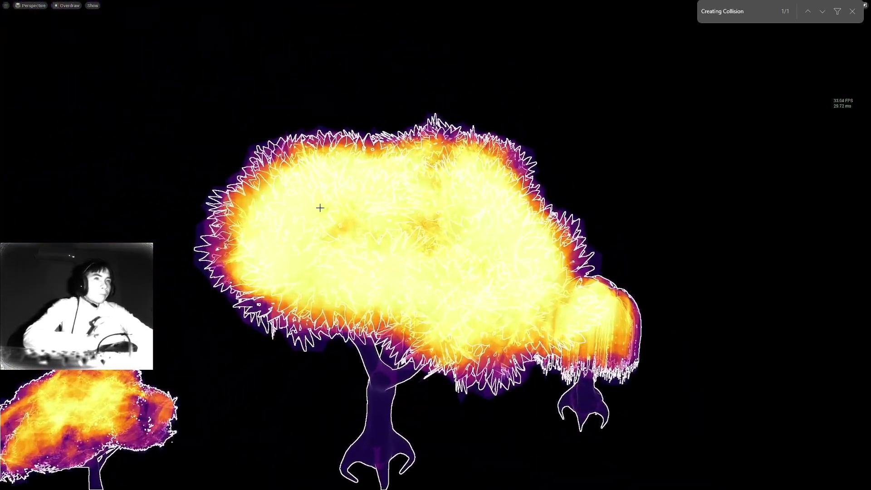
right_click_drag(312, 206, 322, 215)
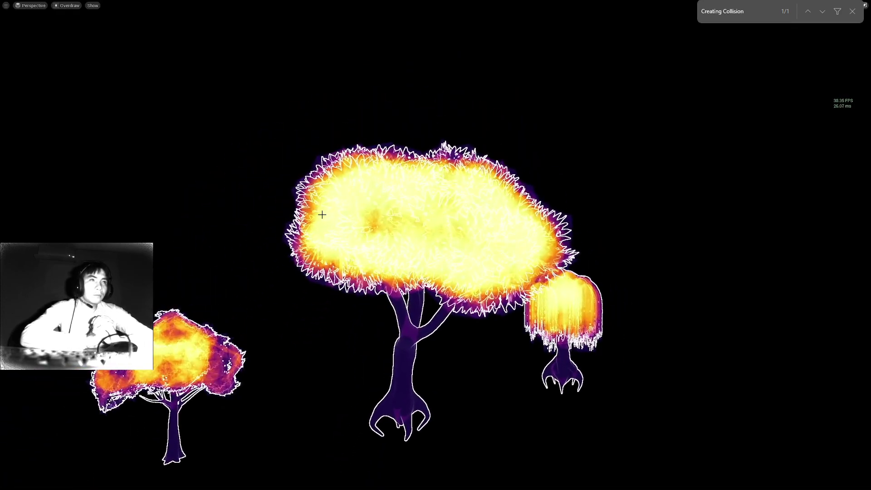
right_click_drag(373, 221, 373, 221)
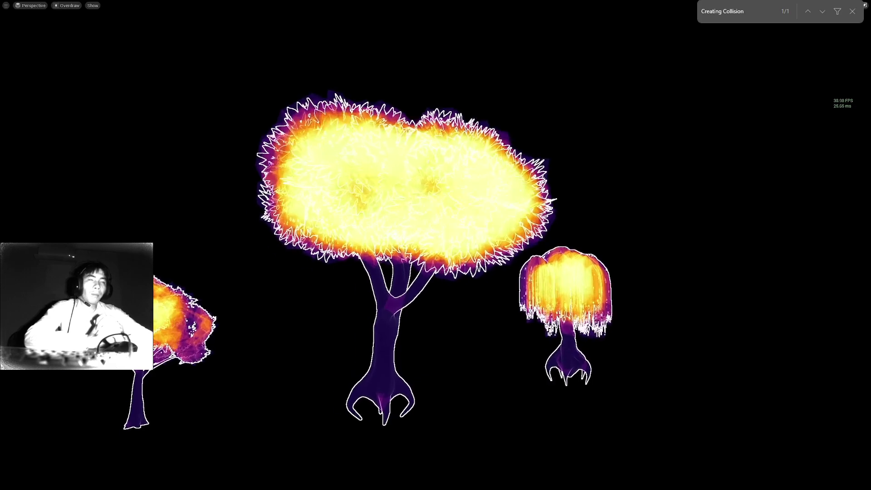
Return the viewport to the Lit view mode with the trees in view
left_click(66, 5)
left_click(77, 27)
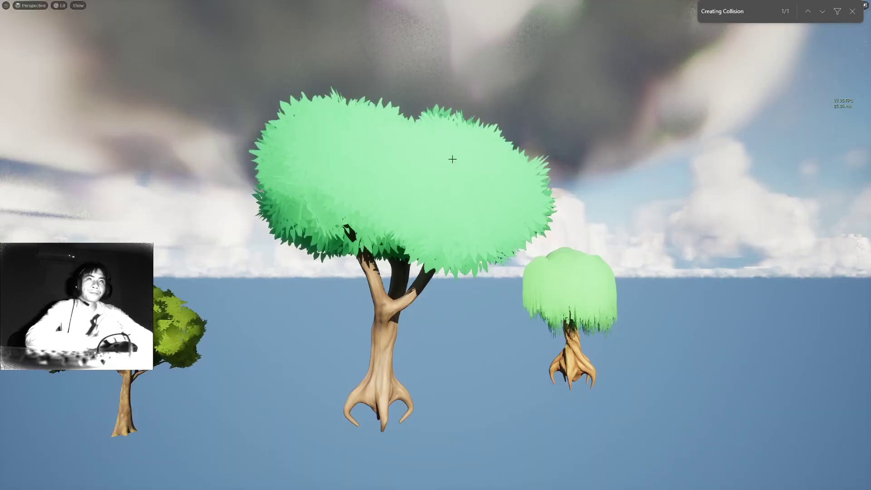
right_click_drag(453, 159, 407, 100)
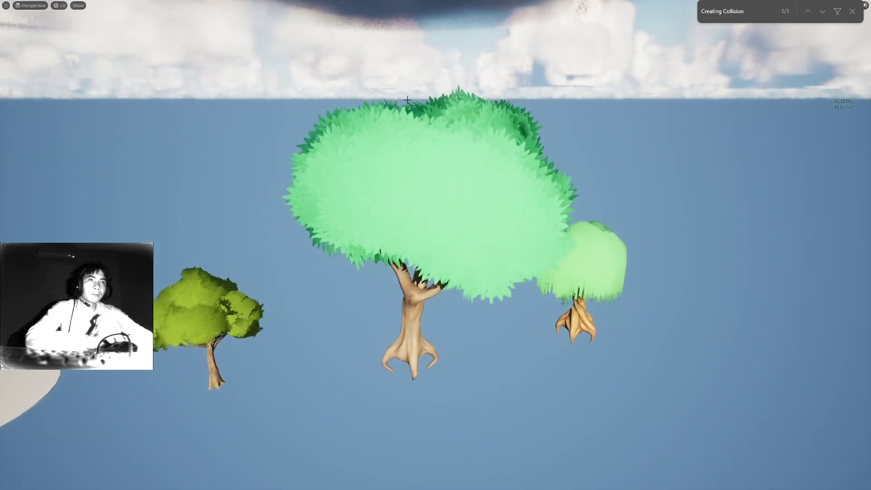
right_click_drag(467, 208, 291, 207)
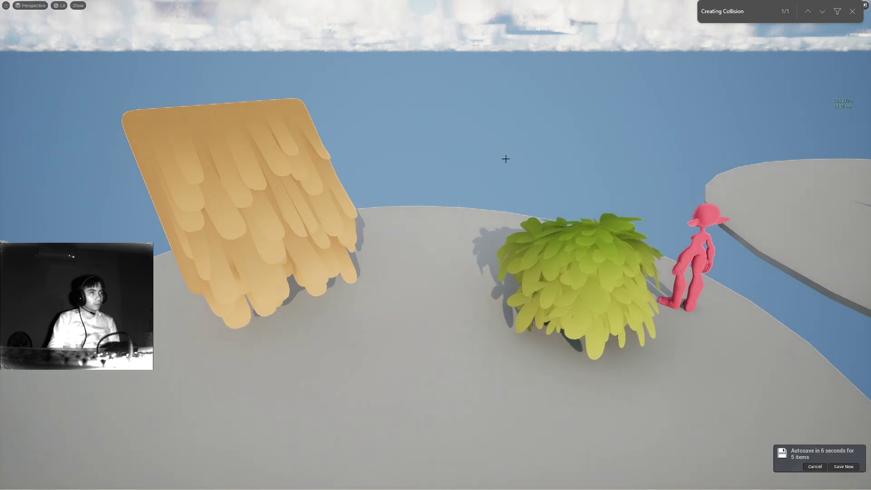
Raise the green shrub's leaf mesh straight up until its smooth base mesh is exposed
left_click(568, 226)
right_click_drag(500, 203, 481, 219)
key("d")
key("w")
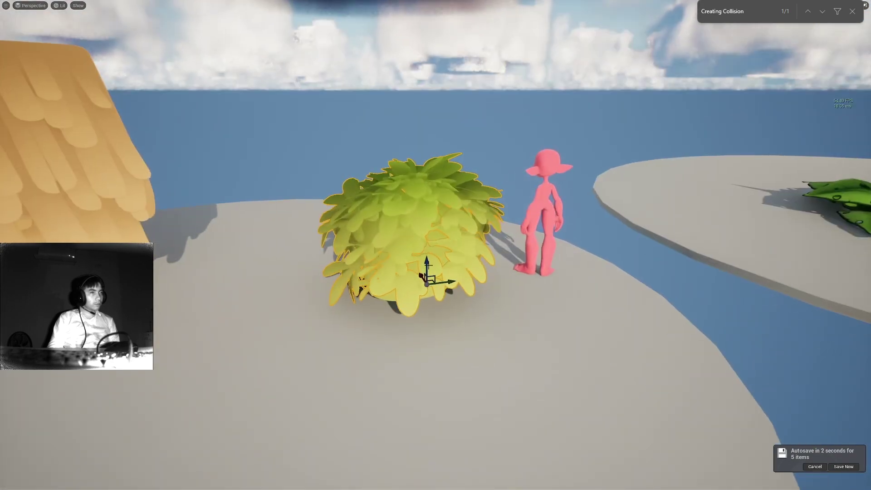
left_click_drag(427, 262, 426, 117)
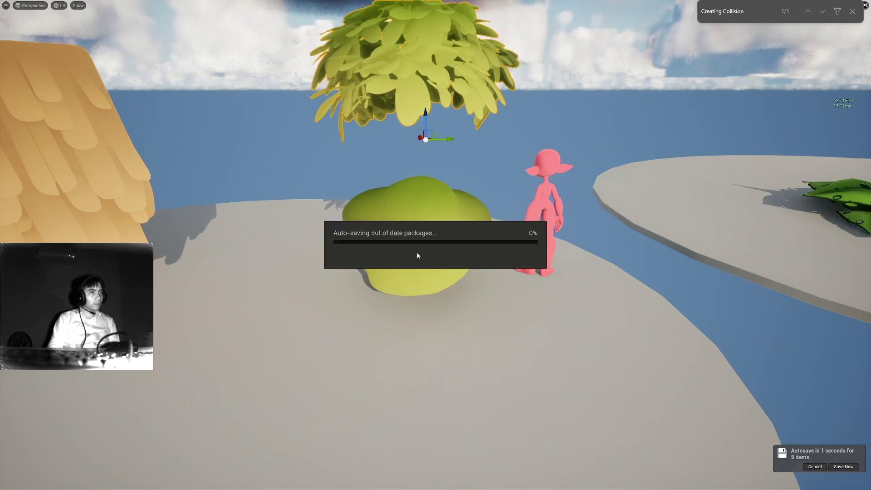
Examine the raised leaf mesh and the smooth base mesh beneath it from several sides
key("s")
right_click_drag(450, 171, 559, 181)
key("w")
key("s")
right_click_drag(331, 208, 431, 208)
key("w")
right_click_drag(331, 208, 292, 201)
key("s")
right_click_drag(322, 277, 204, 308)
key("w")
key("w")
right_click_drag(523, 249, 463, 222)
key("s")
key("f")
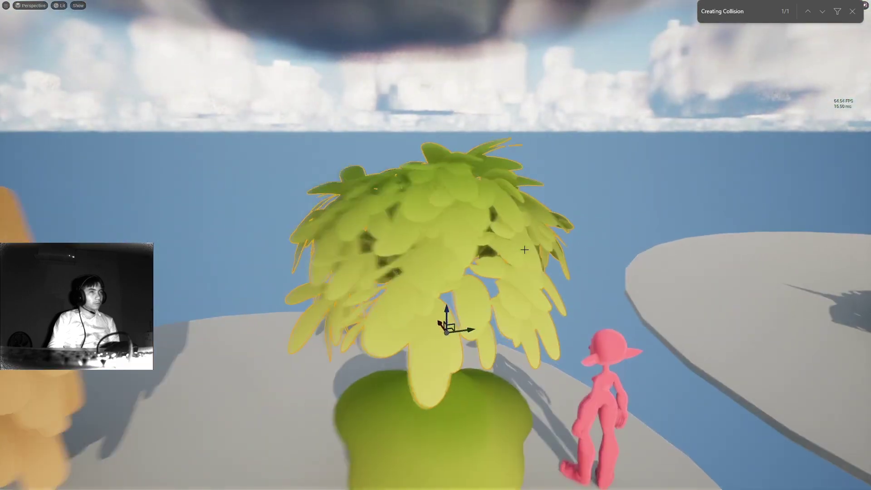
right_click_drag(523, 250, 523, 250)
key("s")
key("q")
right_click_drag(193, 286, 196, 282)
Undo the raising of the shrub's leaf mesh
left_click(450, 236)
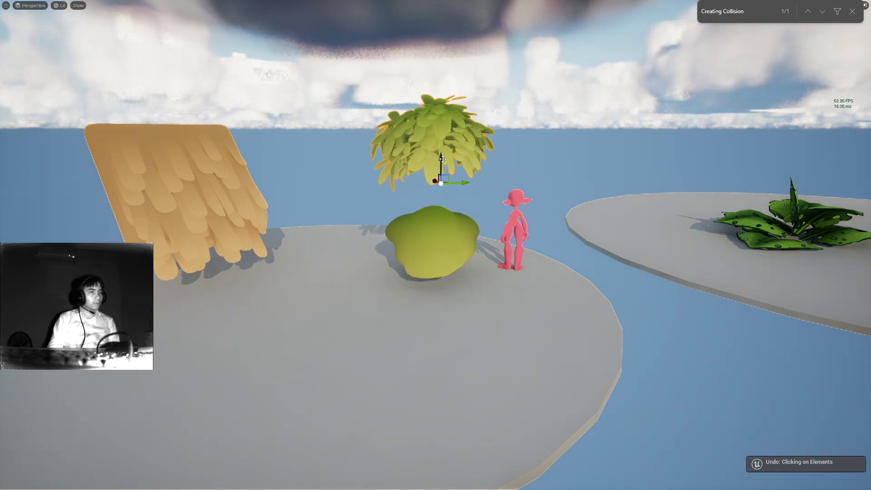
left_click(489, 157)
key("f")
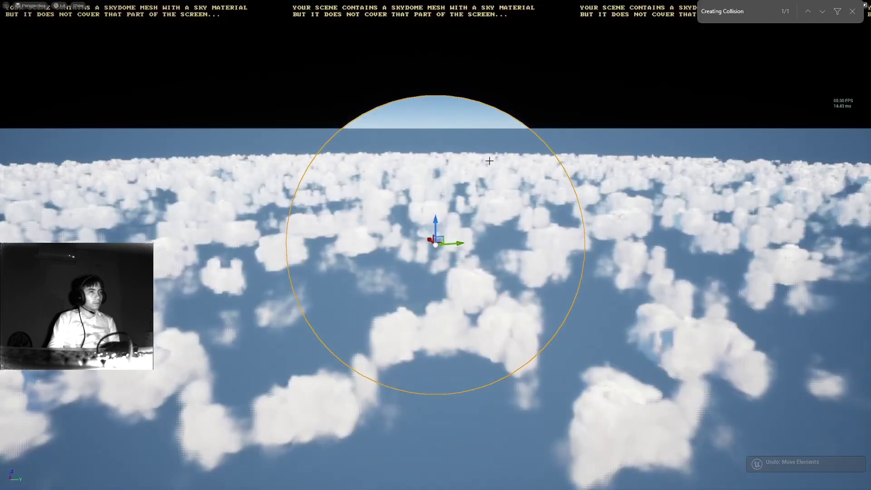
Leave the full-screen viewport and select the green shrub's leaf mesh, SM_ShrubExample_02, in the level
key("F11")
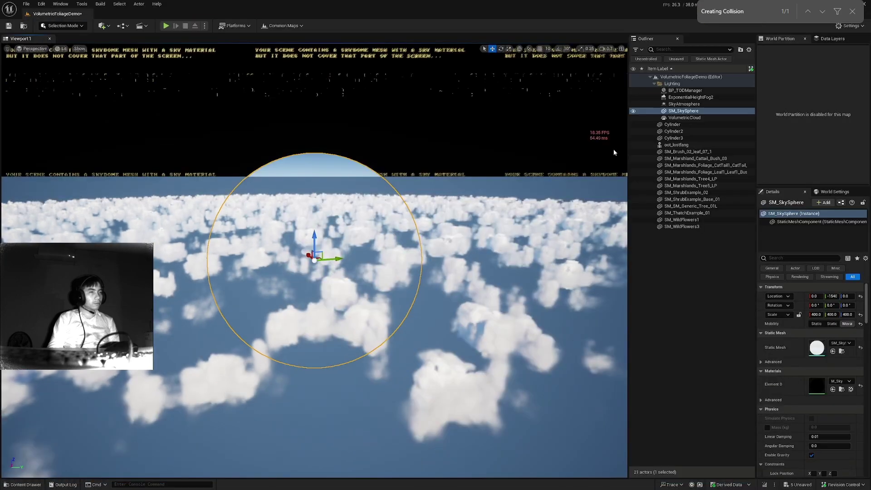
left_click(697, 153)
key("f")
right_click_drag(488, 186, 436, 193)
key("w")
scroll(487, 185, "up", 2)
key("d")
key("w")
scroll(458, 189, "down", 3)
key("s")
key("e")
left_click(345, 282)
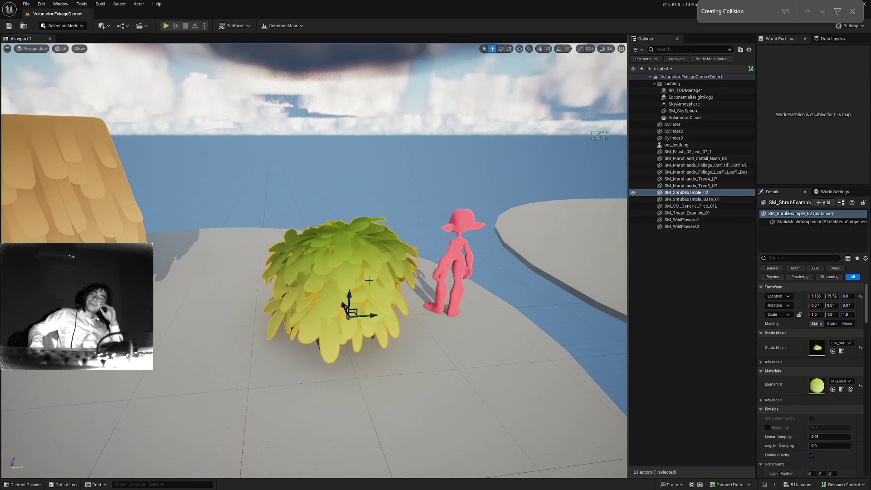
Try a tilted copy of the green shrub's leaf mesh beside the original, and delete the copy
left_click_drag(348, 299, 294, 272, "alt")
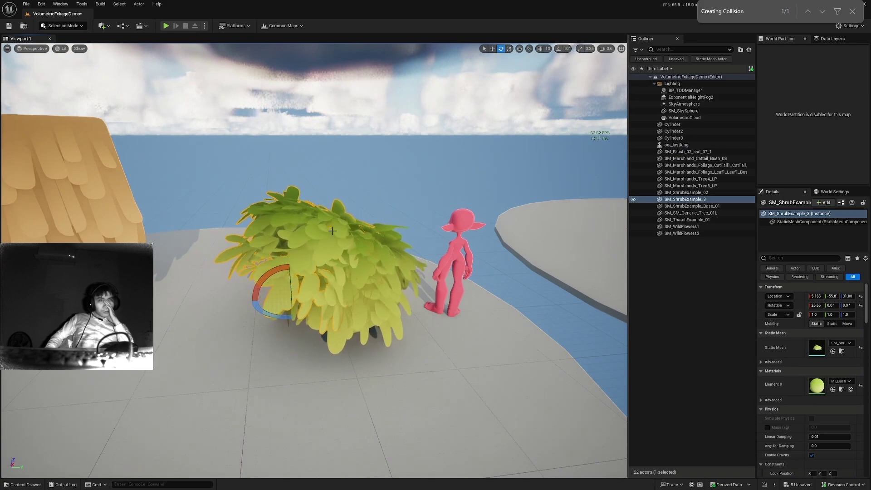
right_click_drag(332, 231, 330, 218)
key("s")
key("w")
key("w")
right_click_drag(247, 244, 363, 215)
scroll(247, 243, "up", 3)
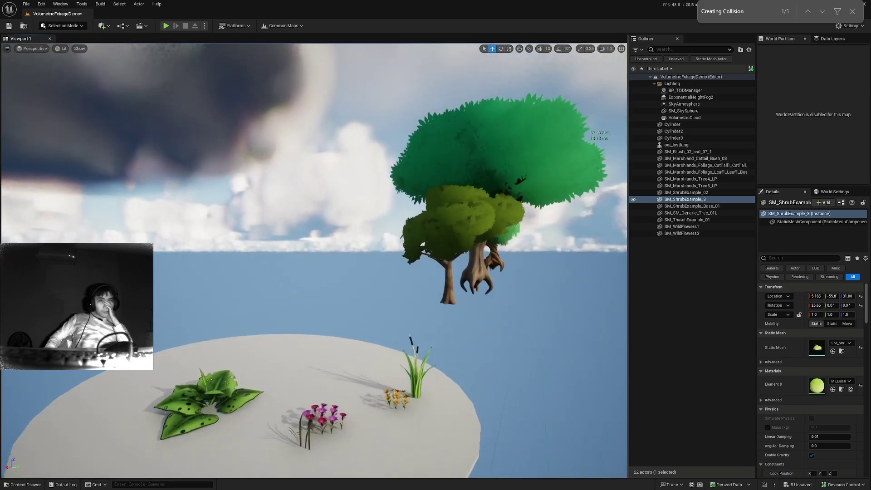
key("d")
scroll(390, 158, "down", 3)
key("s")
right_click_drag(389, 157, 337, 372)
key("w")
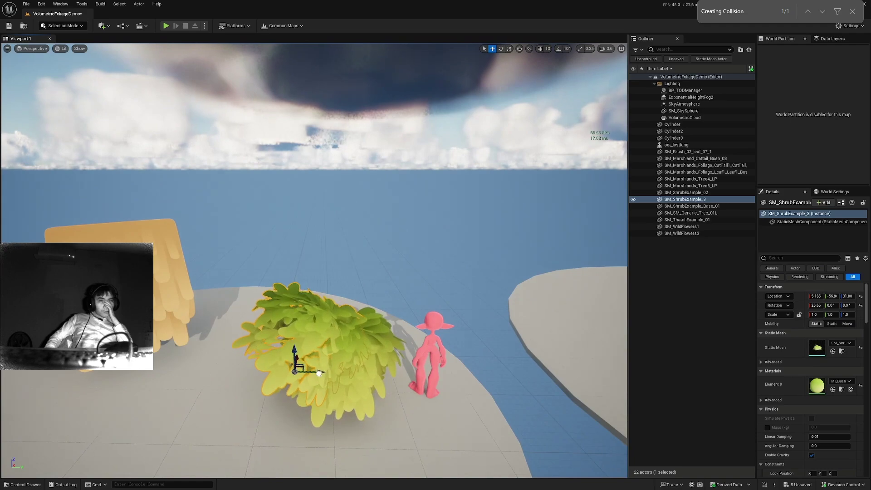
key("Delete")
Examine the leaf canopies of the three trees at close and long range, and go back to the green shrub
right_click_drag(271, 368, 288, 227)
key("w")
scroll(271, 368, "up", 3)
key("s")
key("a")
key("w")
right_click_drag(350, 240, 387, 194)
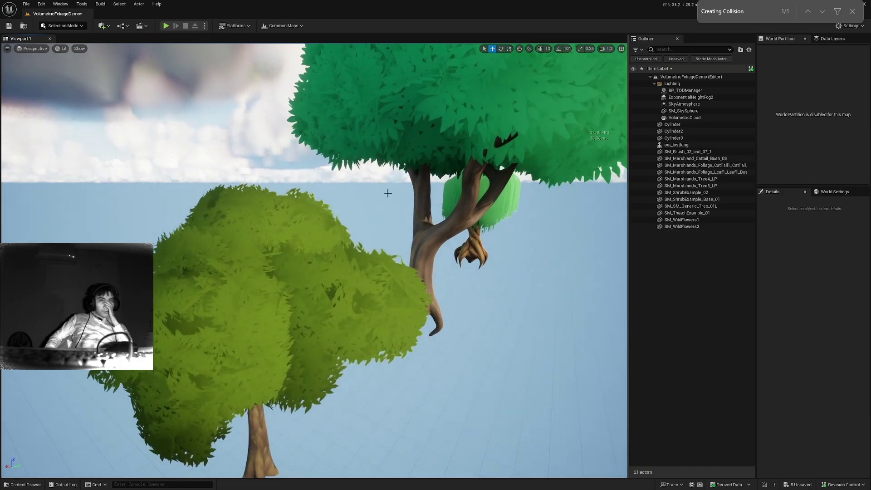
key("s")
right_click_drag(375, 238, 258, 286)
key("d")
key("w")
key("a")
key("d")
scroll(268, 266, "up", 3)
key("e")
right_click_drag(273, 257, 231, 261)
key("d")
key("q")
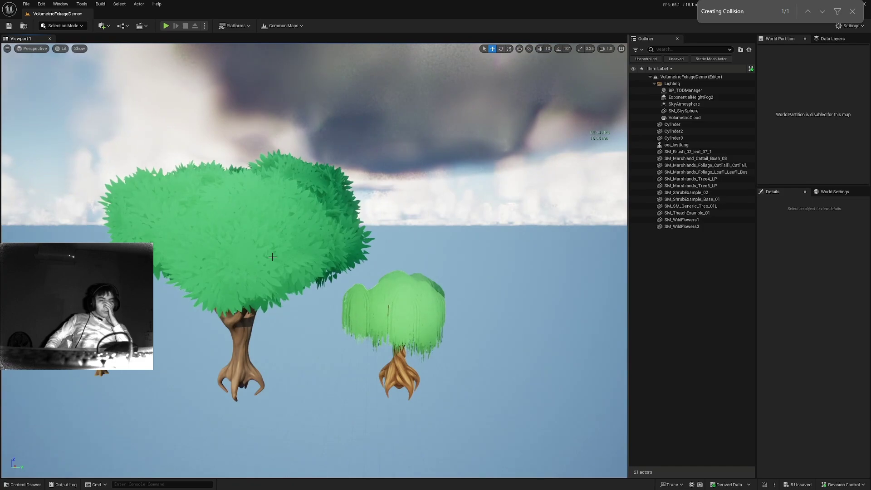
right_click_drag(272, 257, 206, 290)
scroll(209, 290, "down", 3)
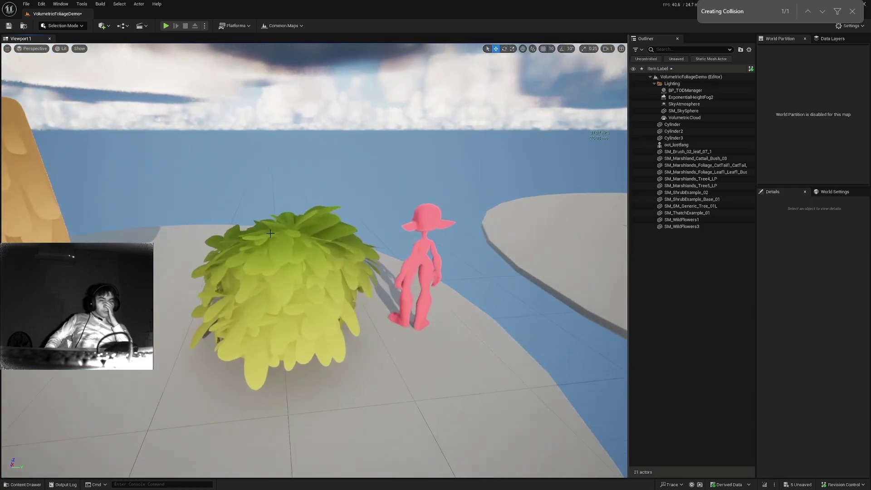
Lift the green shrub's leaf mesh high above its base to expose its underside
left_click(296, 252)
left_click_drag(297, 309, 298, 95)
key("e")
right_click_drag(265, 267, 265, 191)
key("q")
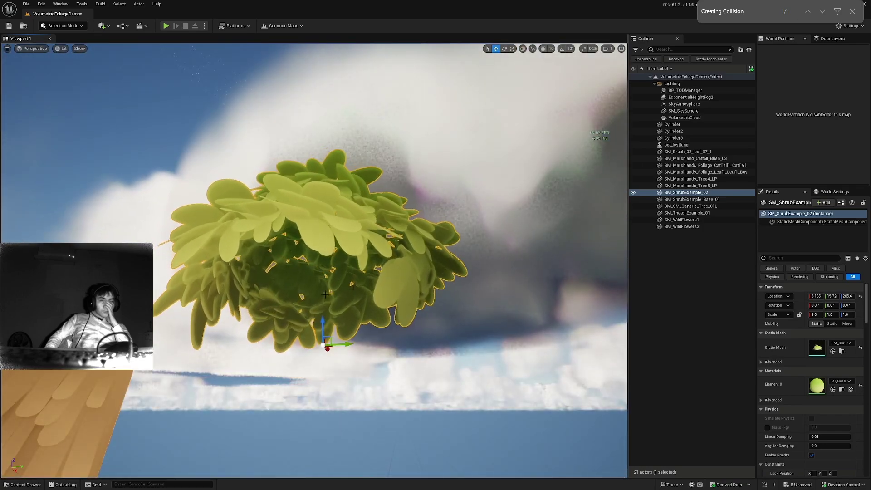
Inspect the underside of the lifted leaf mesh and undo the move
left_click_drag(349, 236, 368, 313, "alt")
right_click_drag(340, 282, 255, 286)
key("ctrl+z")
Move the white leaf shrub SM_Brush_02_leaf_07_1 from its own platform to the green shrub's platform, at Y about -210, beside the green shrub
key("s")
left_click(191, 285)
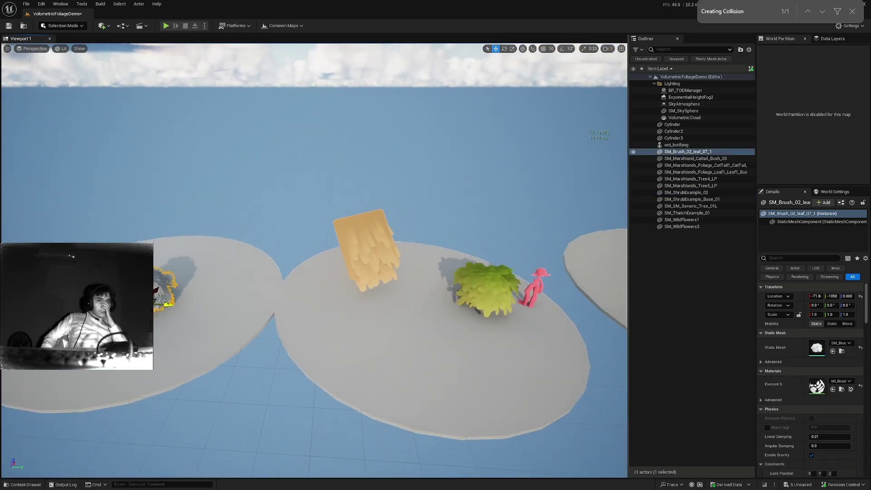
left_click_drag(181, 300, 572, 319)
key("d")
right_click_drag(480, 370, 480, 370)
key("w")
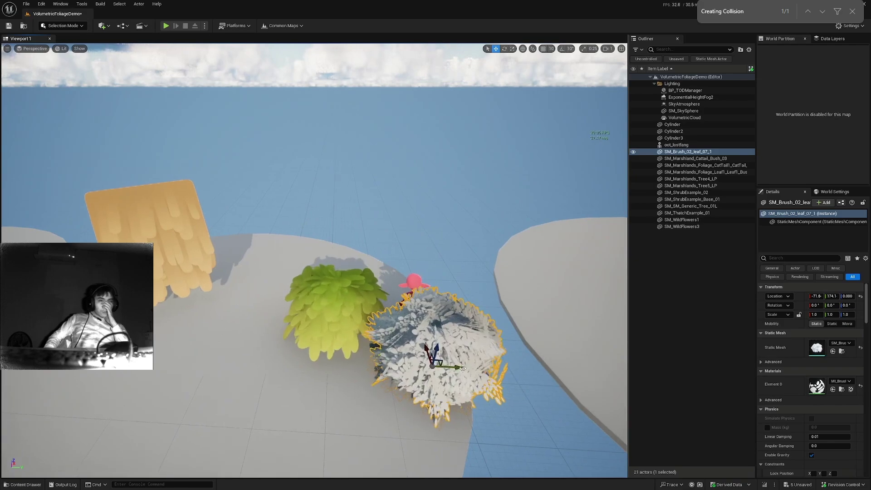
left_click_drag(463, 369, 182, 351)
Frame the white and green shrubs together and show them in the Nanite Overdraw visualization
left_click_drag(358, 315, 295, 340, "alt")
right_click_drag(295, 341, 272, 327, "alt")
right_click_drag(313, 261, 367, 260)
key("w")
scroll(368, 261, "down", 3)
left_click(61, 49)
mouse_move(99, 191)
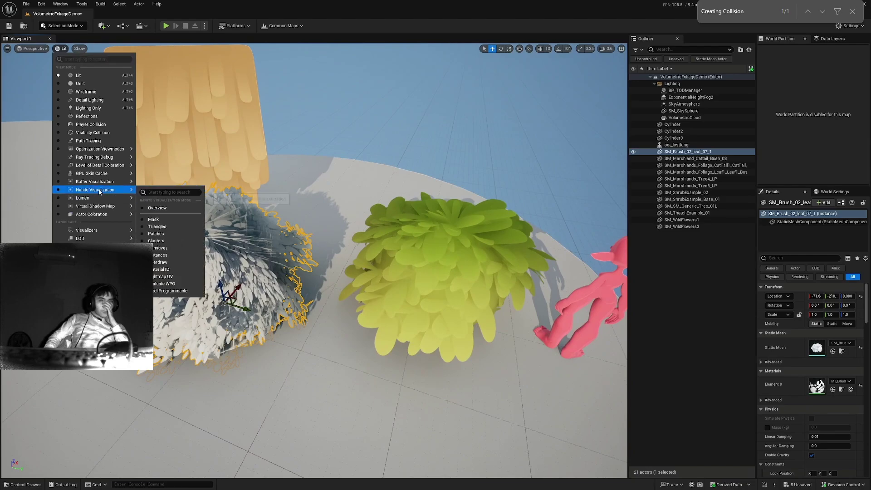
left_click(164, 262)
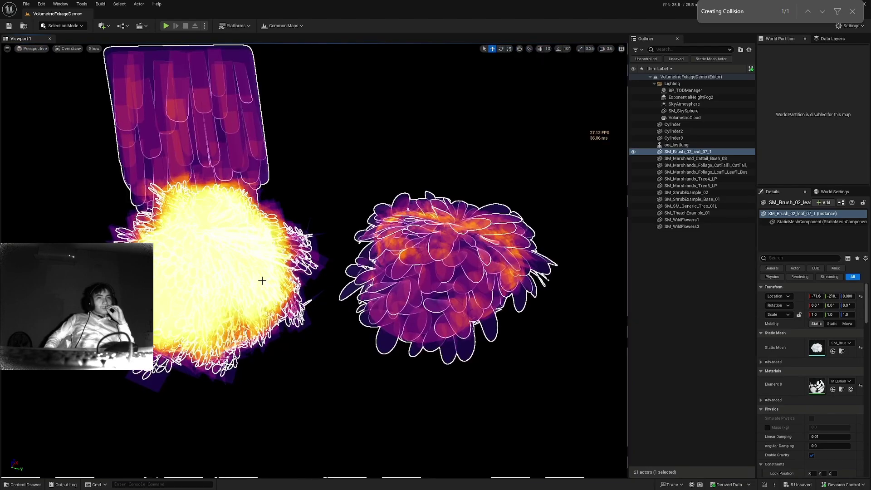
Compare the Nanite overdraw of the white leaf shrub and the green shrub from several distances and angles
right_click_drag(313, 261, 314, 251)
key("w")
scroll(313, 261, "down", 3)
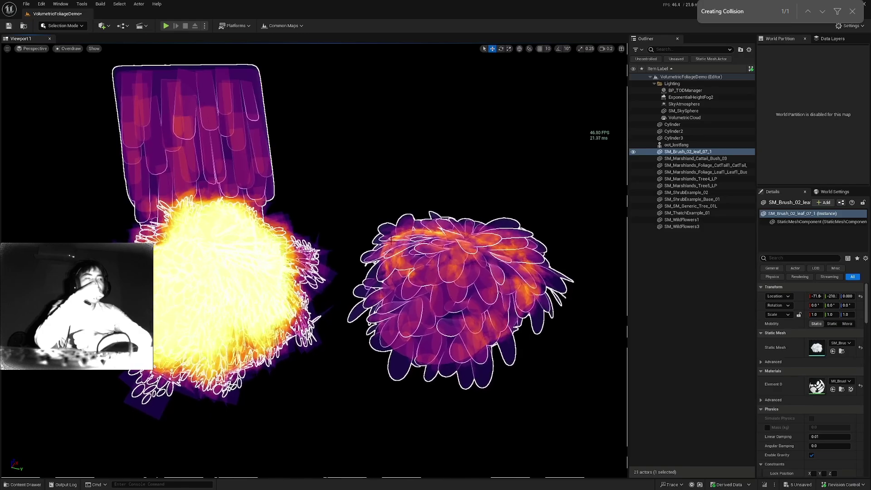
right_click_drag(443, 264, 452, 264)
key("w")
right_click_drag(364, 386, 299, 386)
scroll(363, 386, "up", 4)
key("s")
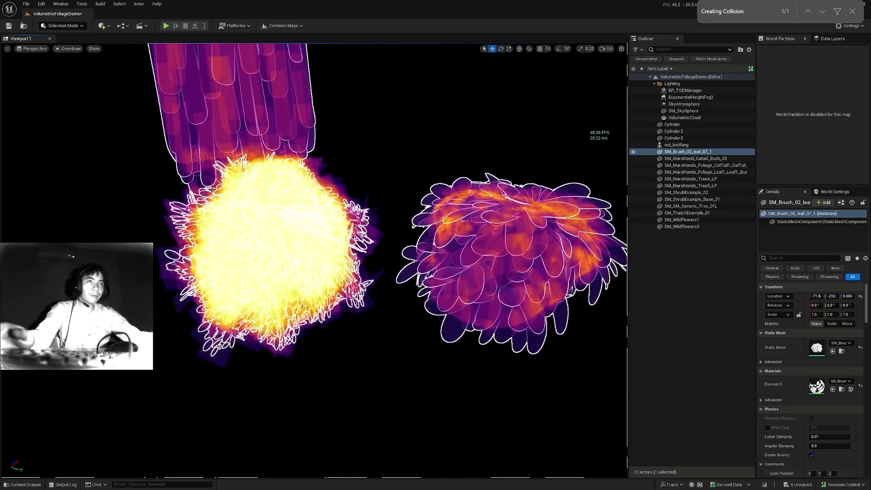
key("s")
right_click_drag(313, 180, 338, 178)
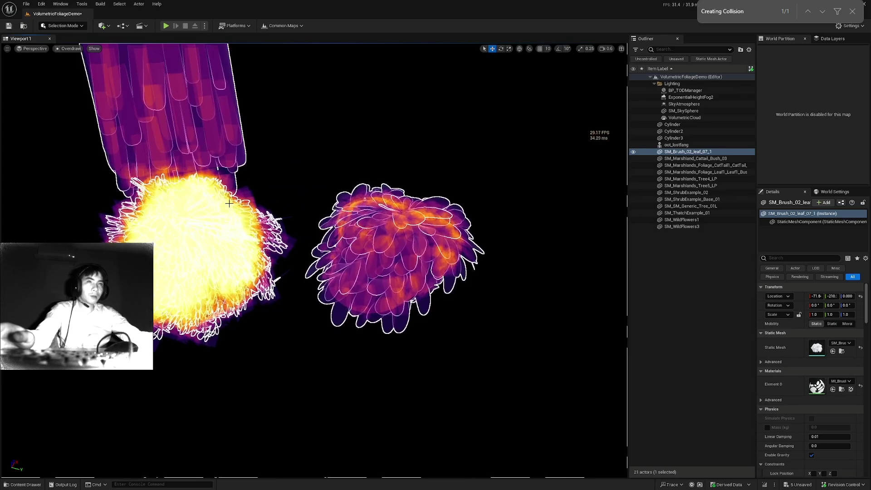
Delete the white leaf shrub SM_Brush_02_leaf_07_1 and return the viewport to Lit shading
key("Delete")
left_click(74, 49)
left_click(84, 67)
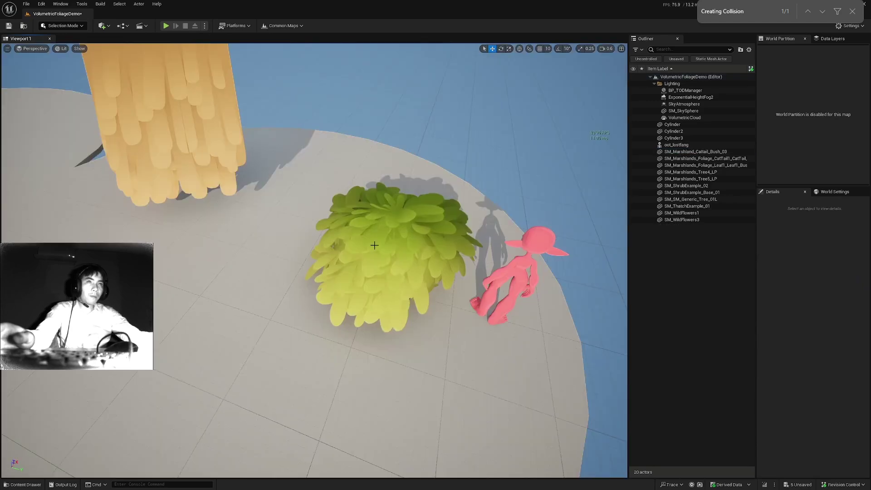
right_click_drag(303, 259, 284, 246)
key("w")
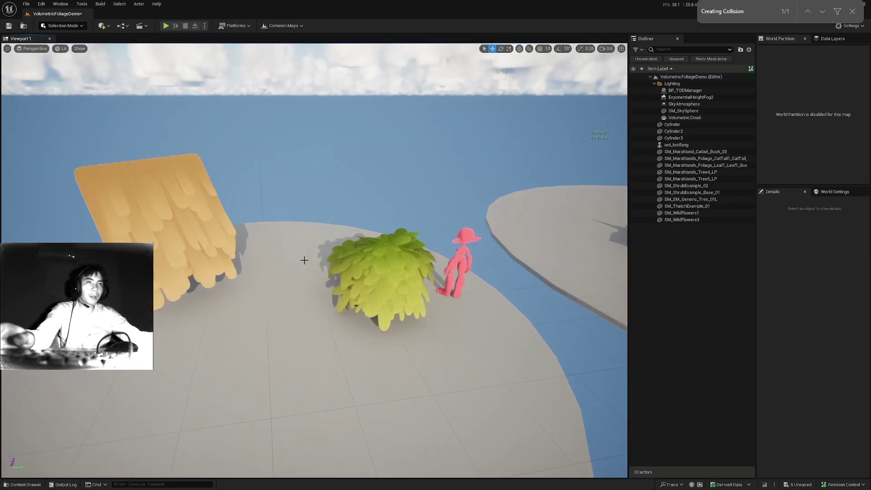
left_click(383, 281)
right_click_drag(383, 281, 378, 281)
key("w")
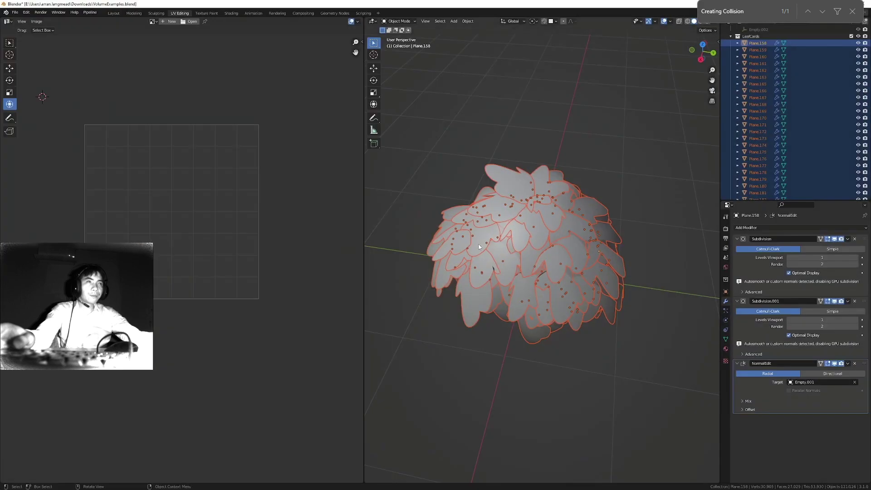
Switch to Blender, deselect the leaf cards of the bush model and examine the bush's overall shape
left_click(552, 144)
middle_click_drag(552, 143, 539, 235, "alt")
middle_click_drag(540, 268, 576, 225)
scroll(591, 259, "down", 5)
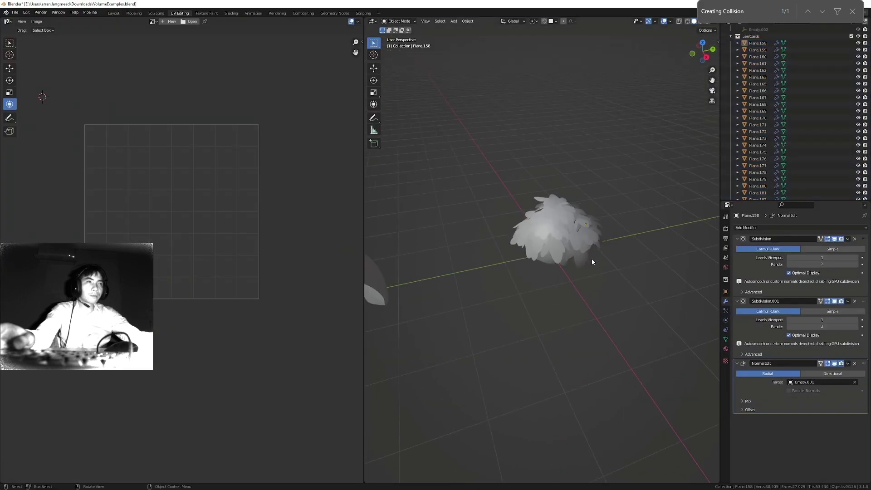
mouse_move(592, 262)
middle_mouse_down()
mouse_move(570, 257)
mouse_move(579, 255)
middle_mouse_up()
scroll(579, 255, "up", 3)
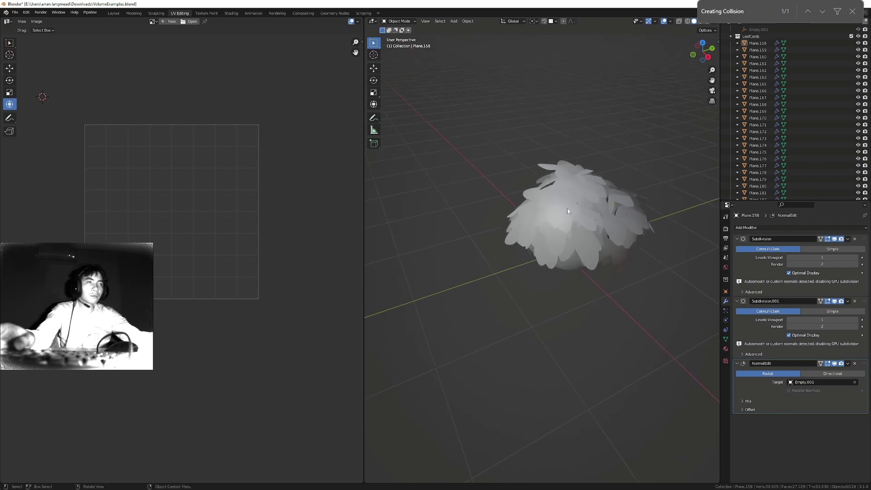
scroll(598, 213, "down", 2)
middle_click_drag(598, 217, 596, 185)
Inspect the separate source leaf, a leaf card on the bush and the _BaseBush mesh, viewing the bush from different sides
left_click(414, 253)
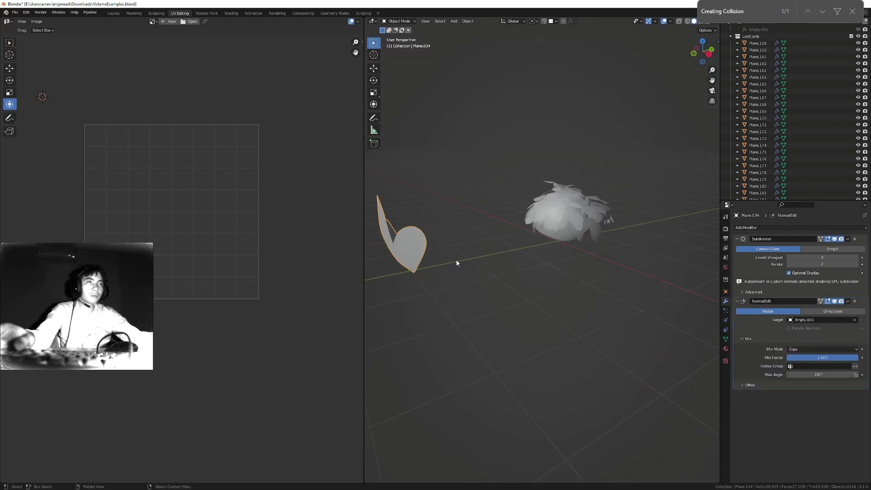
middle_click_drag(456, 261, 485, 272)
scroll(484, 273, "up", 2)
scroll(484, 273, "up", 2)
left_click(568, 238)
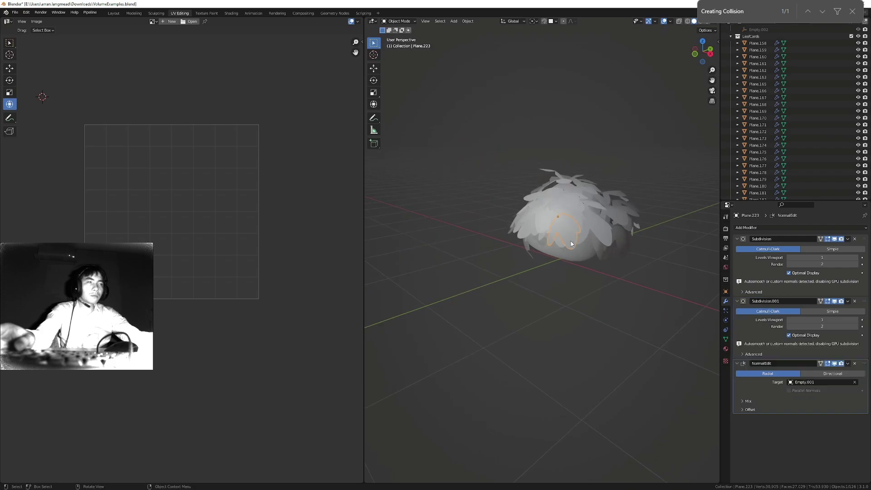
left_click(602, 257)
middle_click_drag(603, 258, 577, 232)
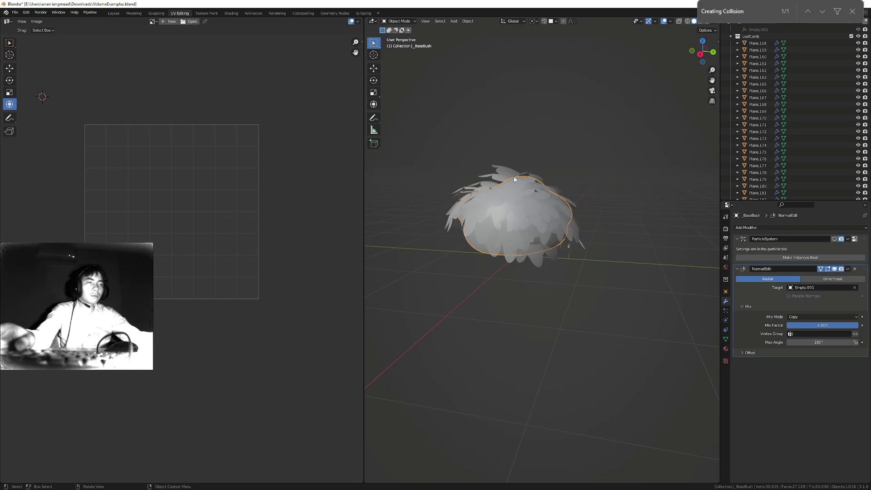
middle_click_drag(514, 179, 523, 183)
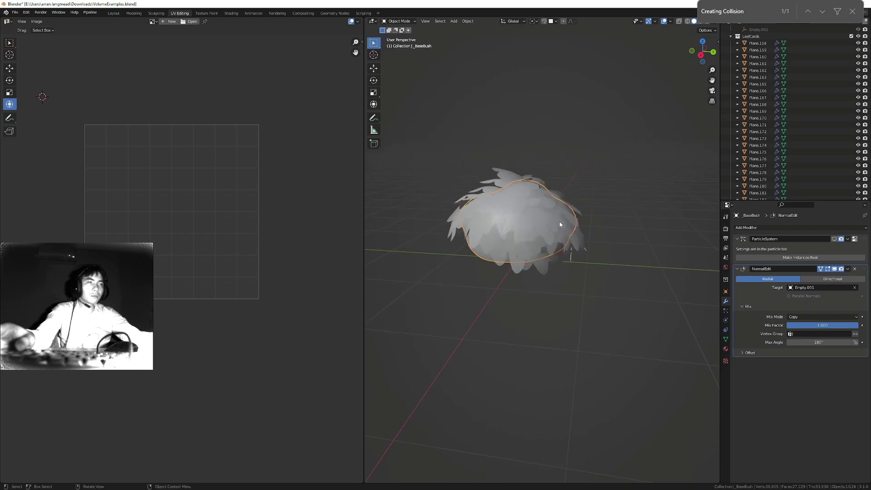
middle_click_drag(559, 224, 604, 285)
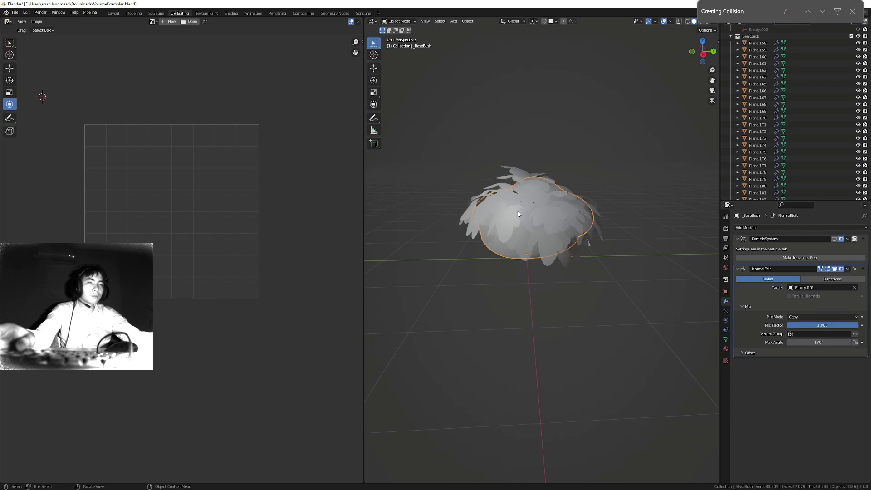
middle_click_drag(518, 211, 520, 258)
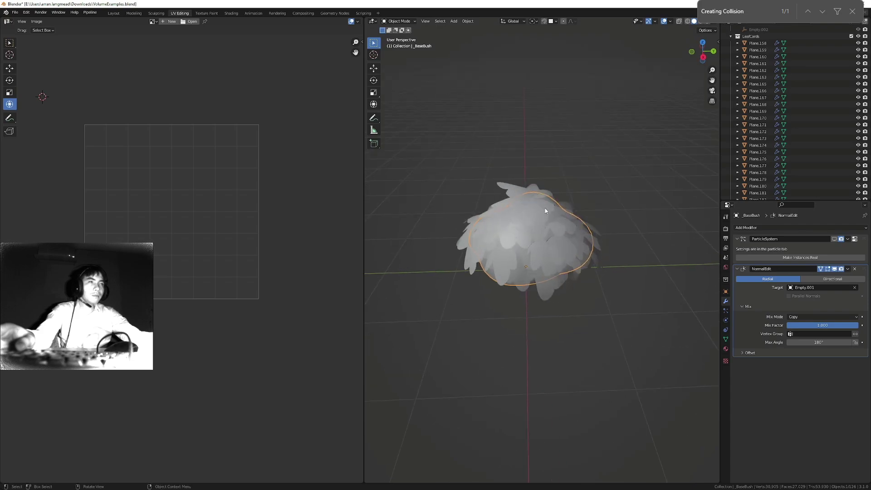
Select individual leaf cards near the top of the bush and examine how they sit on the surface
middle_click_drag(529, 268, 550, 270)
scroll(522, 227, "up", 2)
middle_click_drag(492, 203, 508, 285)
left_click(485, 217)
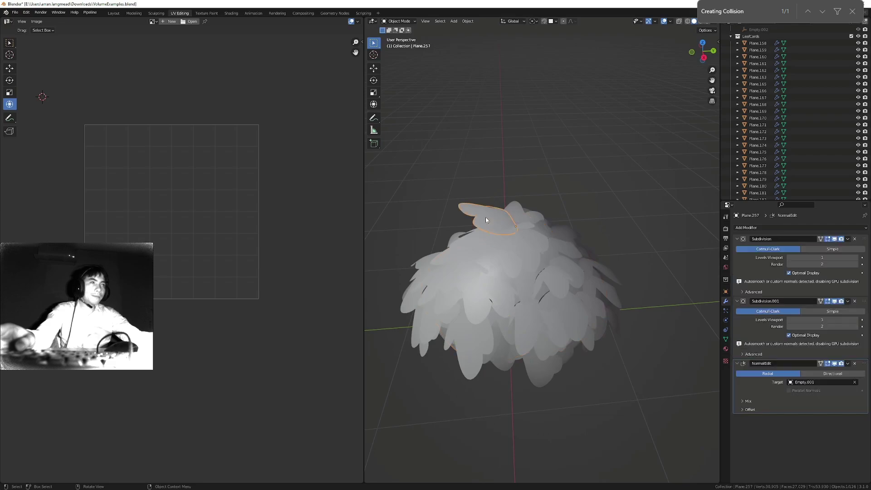
middle_click_drag(486, 217, 549, 265)
left_click(506, 232)
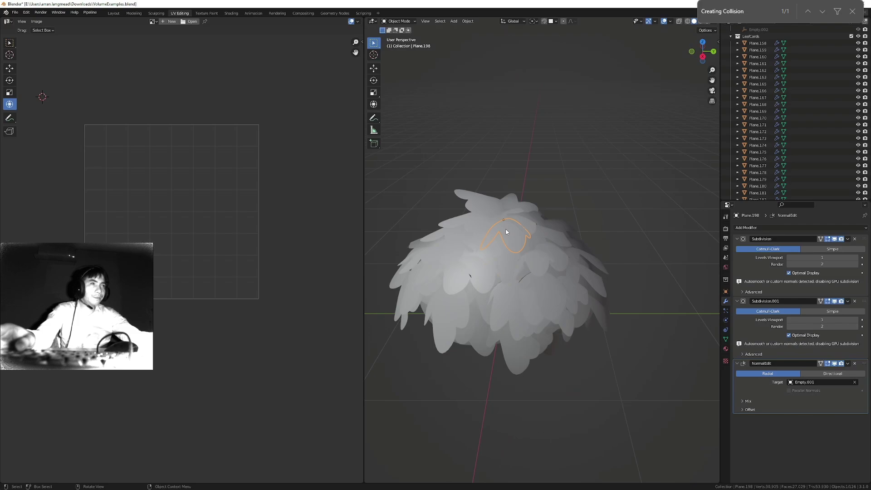
middle_click_drag(528, 279, 572, 214)
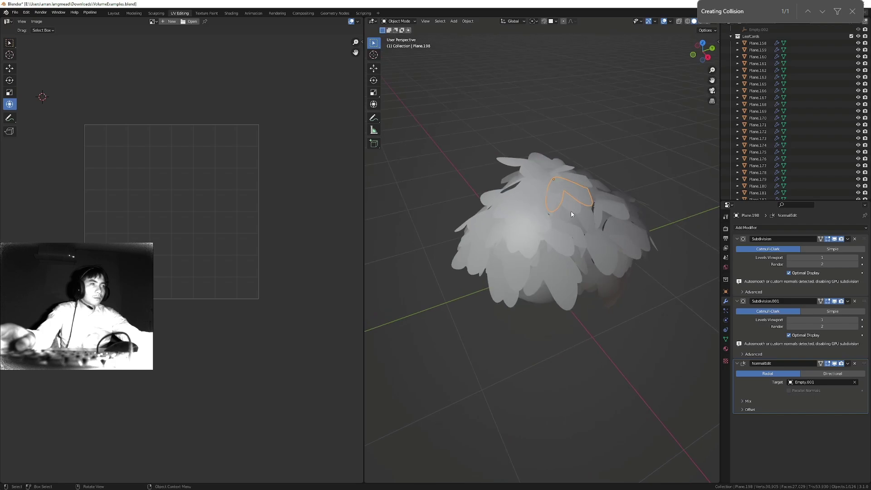
Enable the viewport display of the _BaseBush particle system and hide the LeafCards collection
left_click(585, 295)
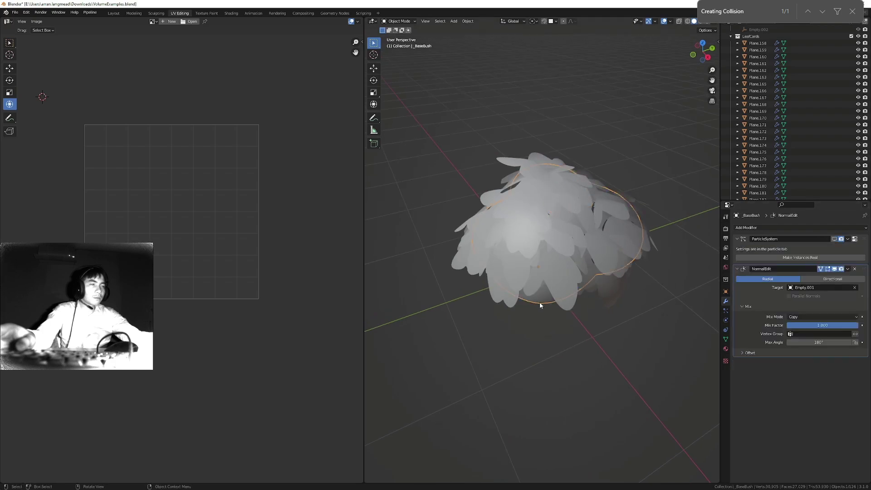
middle_click_drag(540, 302, 593, 287)
left_click(834, 239)
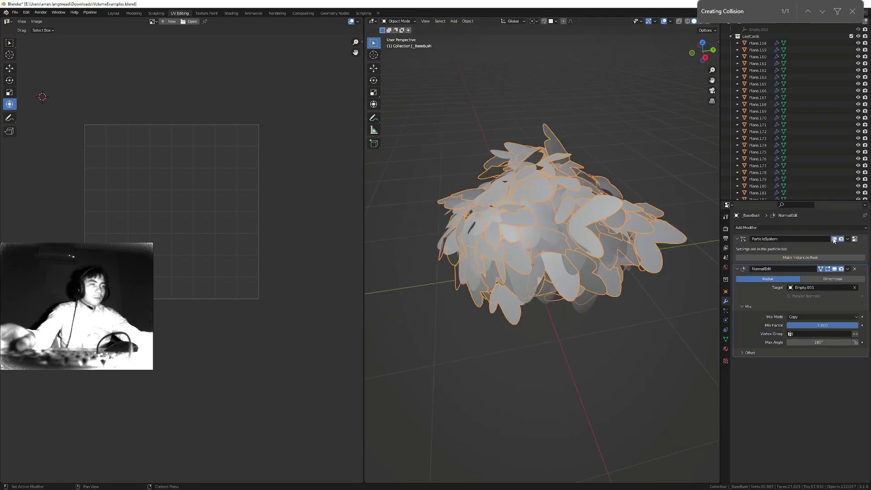
scroll(756, 141, "up", 5)
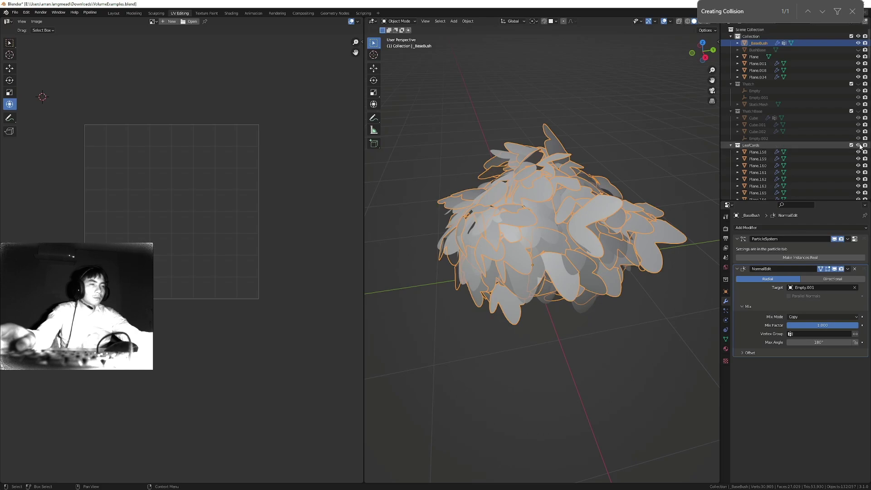
middle_click_drag(581, 182, 671, 238)
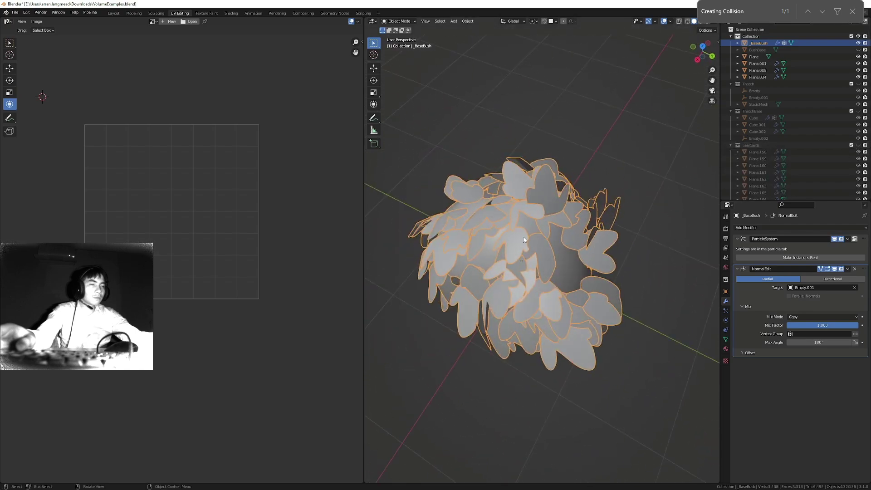
Review the bush's particle settings and set the rotation Randomize and Randomize Phase values to 0
left_click(726, 310)
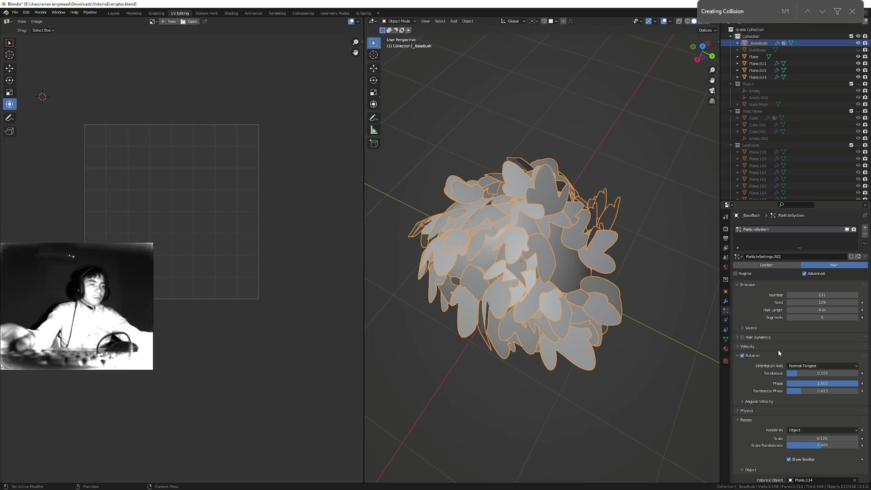
scroll(778, 350, "down", 5)
scroll(812, 363, "down", 4)
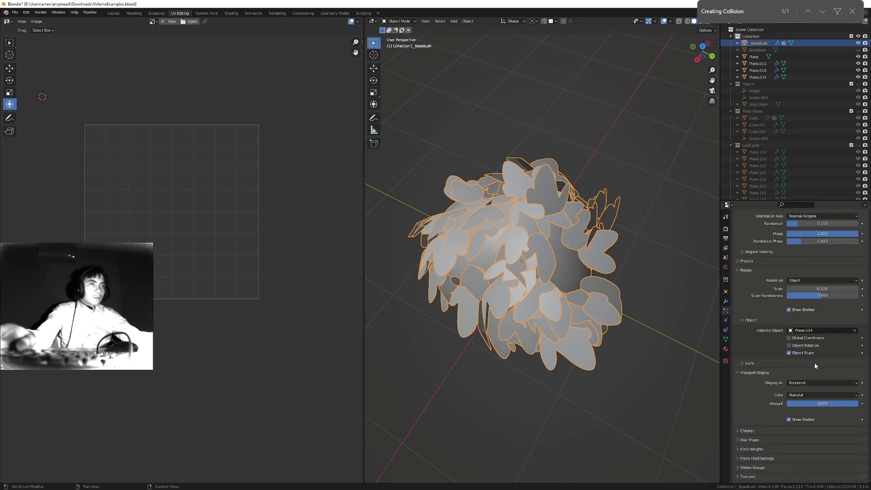
scroll(807, 374, "up", 8)
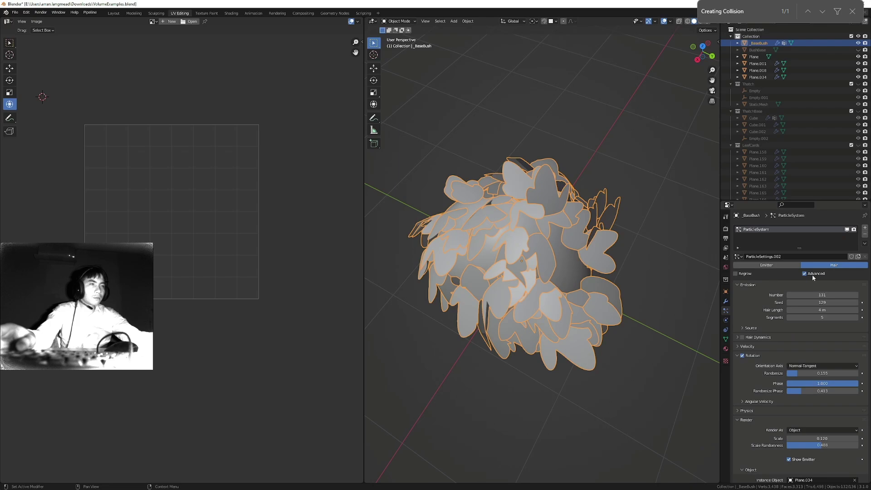
scroll(812, 295, "down", 3)
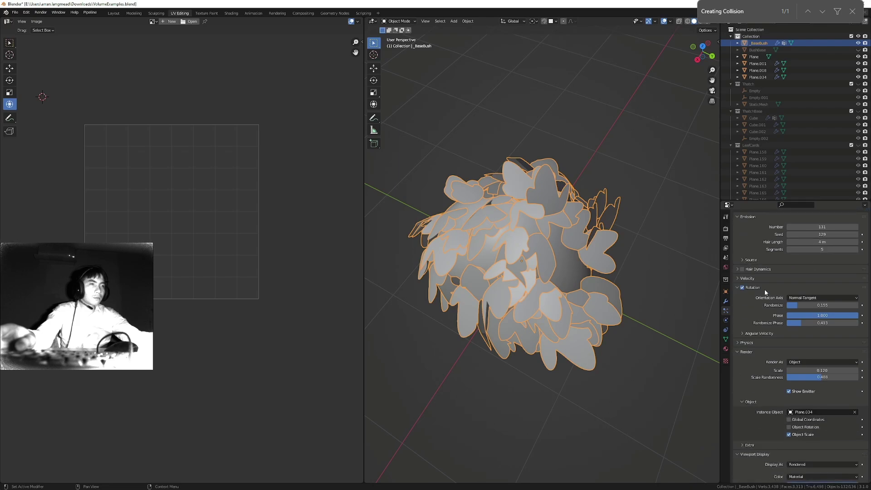
left_click_drag(821, 306, 799, 305)
left_click(828, 323)
type("0")
key("Return")
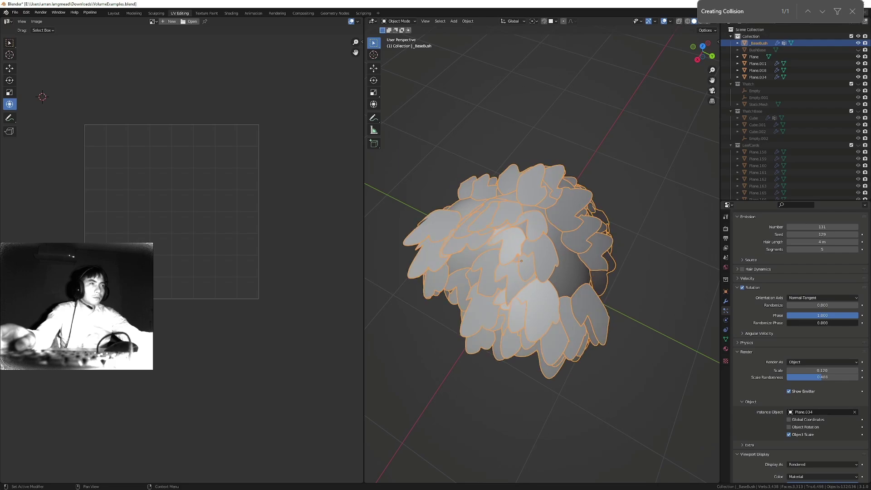
Try a rotation Phase of -0.540 on the bush's leaf particles and inspect the leaf directions from several angles
left_click_drag(856, 317, 804, 317)
middle_click_drag(558, 234, 581, 230)
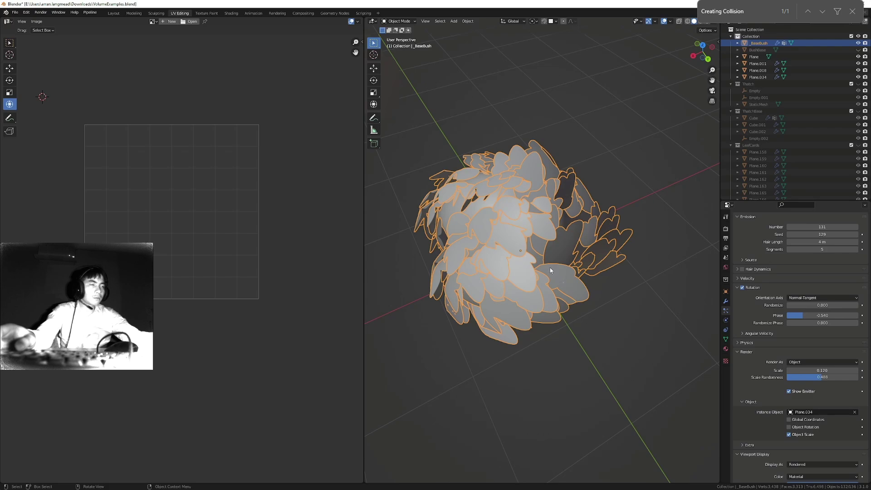
middle_click_drag(550, 270, 583, 251)
middle_click_drag(575, 190, 522, 190)
middle_click_drag(546, 245, 511, 236)
scroll(542, 153, "up", 5)
middle_click_drag(489, 172, 477, 169)
middle_click_drag(477, 168, 544, 159, "ctrl")
Restore the rotation Phase to 1.000 and Randomize Phase to 0.413, and deselect the bush to check its leaves
mouse_move(812, 316)
left_mouse_down()
mouse_move(867, 315)
mouse_move(828, 323)
left_mouse_up()
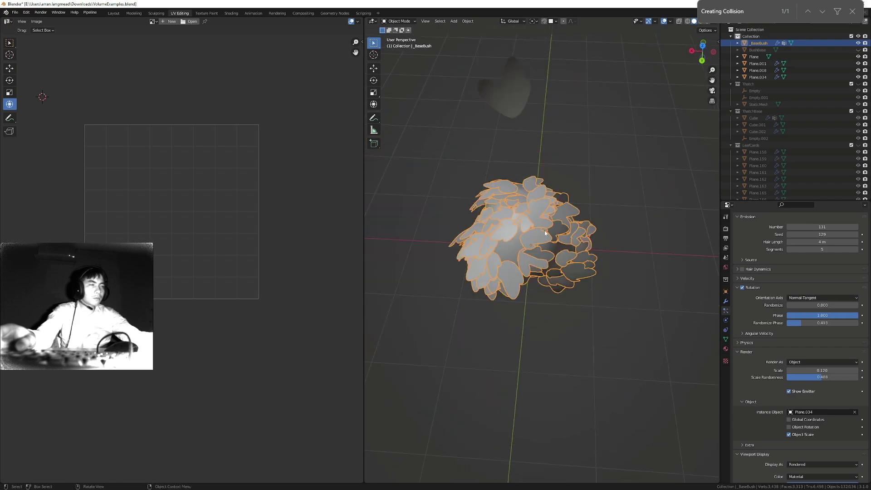
scroll(545, 233, "up", 4)
middle_click_drag(545, 233, 566, 220)
left_click(654, 317)
middle_click_drag(576, 89, 621, 201)
scroll(620, 218, "up", 4)
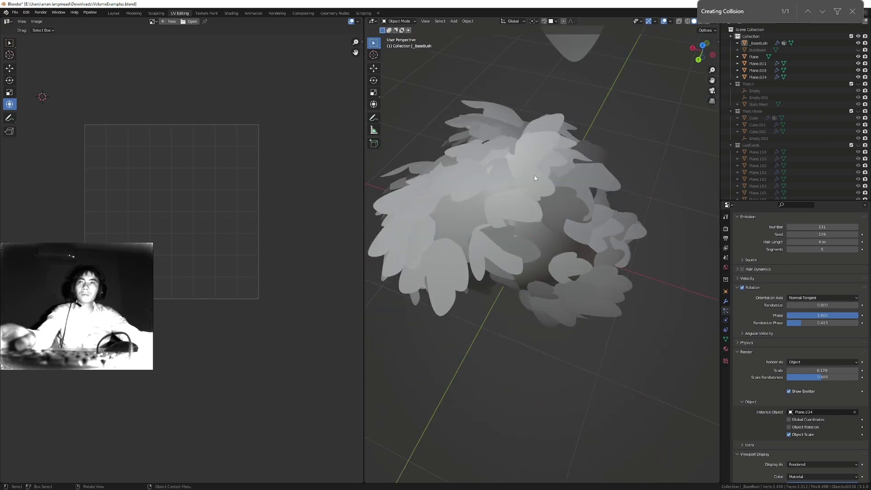
Look at the Make Instances Real option in the bush's modifiers and return to the particle rotation and render settings
left_click(728, 302)
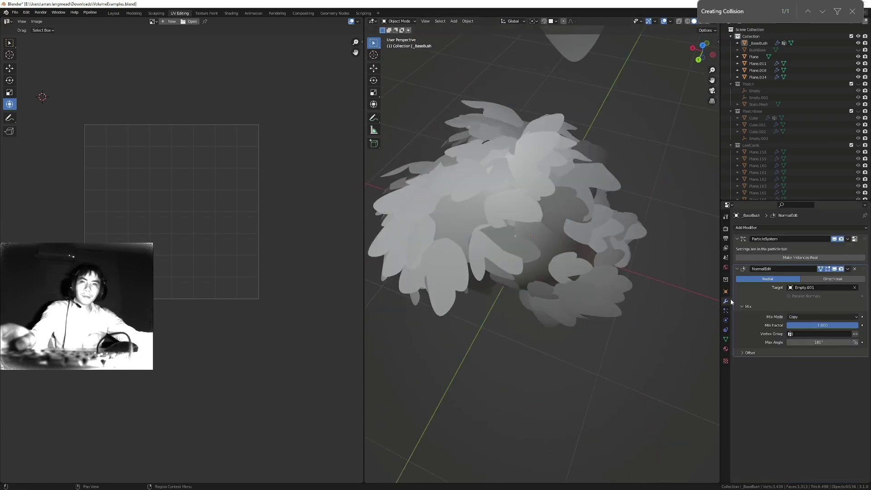
left_click(804, 258)
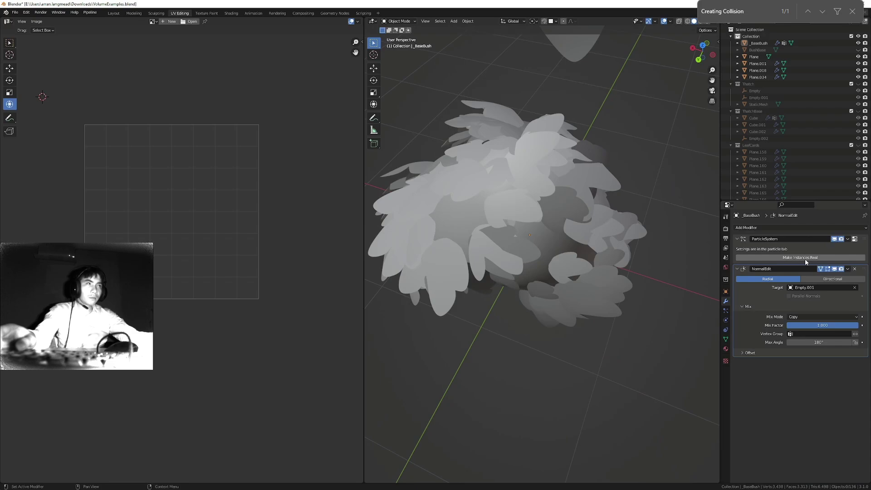
left_click(726, 311)
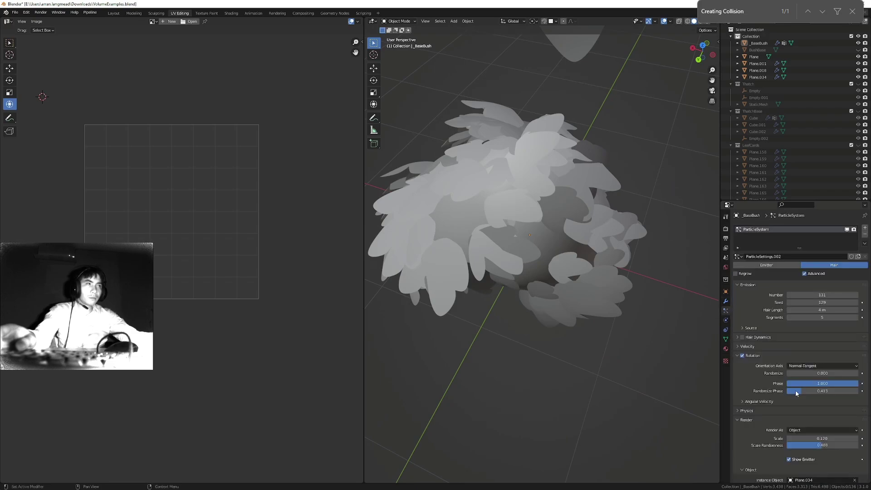
scroll(797, 393, "down", 5)
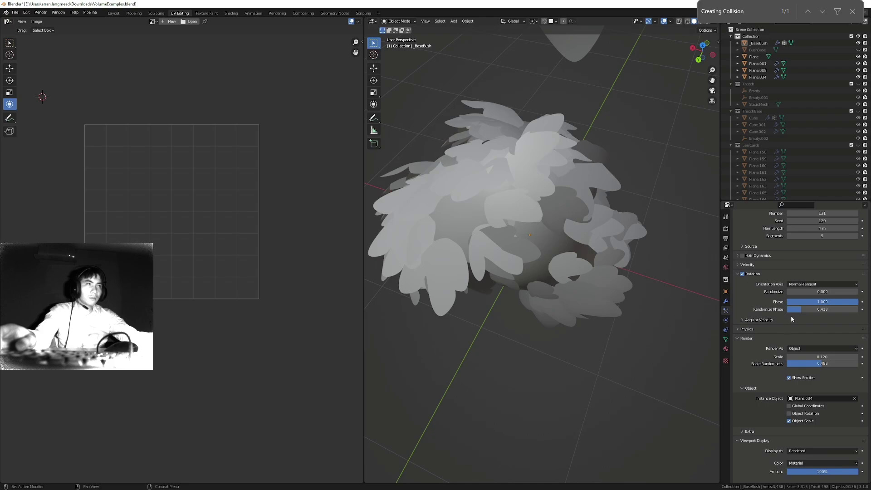
Review the bush's leaf particle settings, including the vertex group assigned to density, the rotation and the render object
scroll(791, 315, "down", 4)
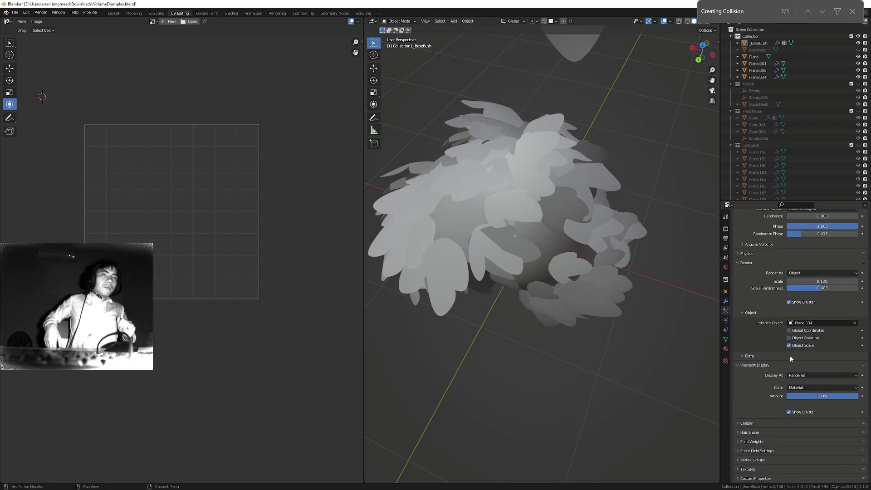
left_click(738, 460)
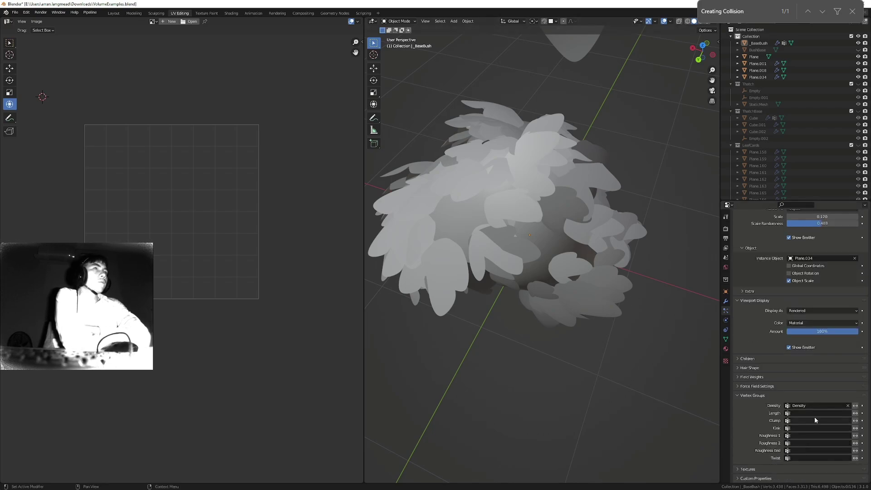
scroll(769, 392, "up", 10)
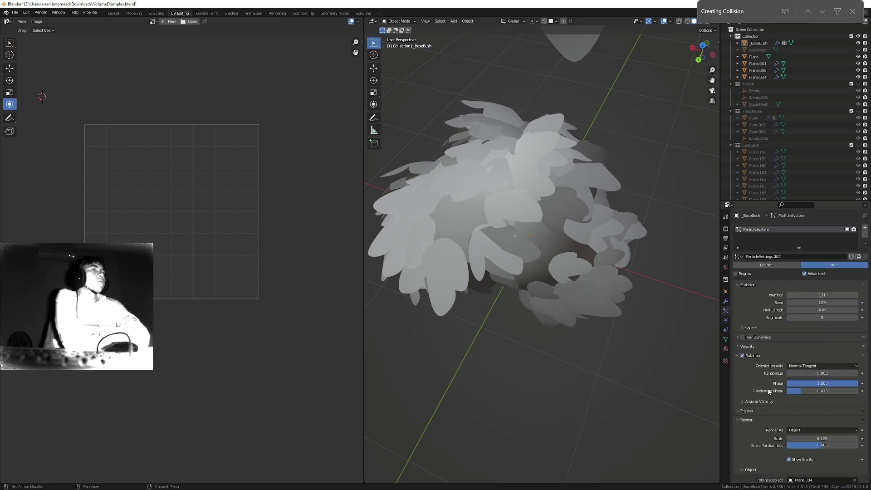
scroll(768, 390, "down", 5)
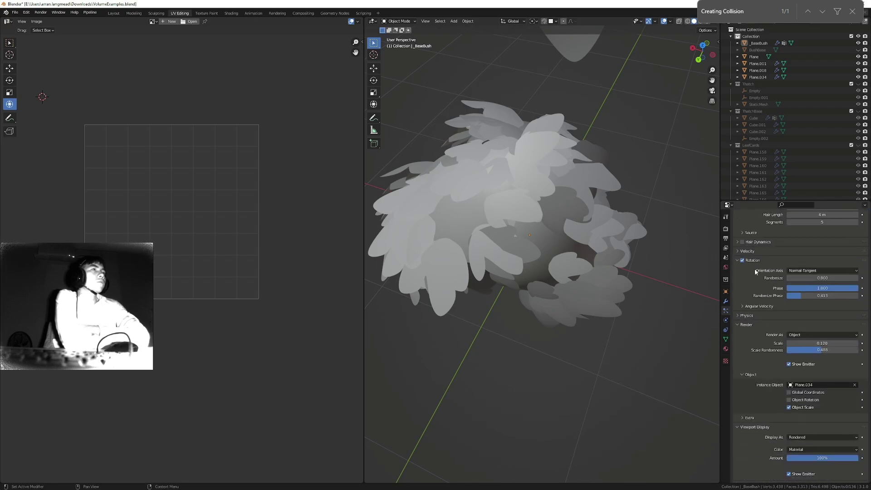
scroll(770, 257, "up", 3)
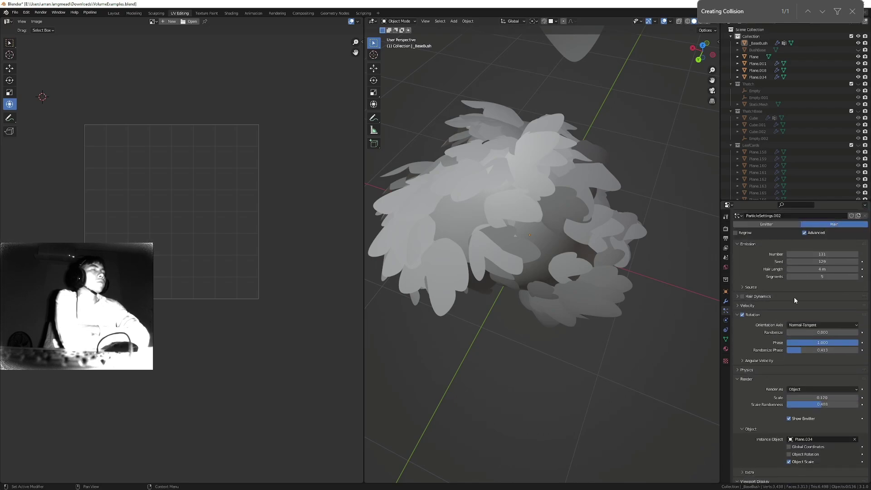
scroll(795, 298, "down", 7)
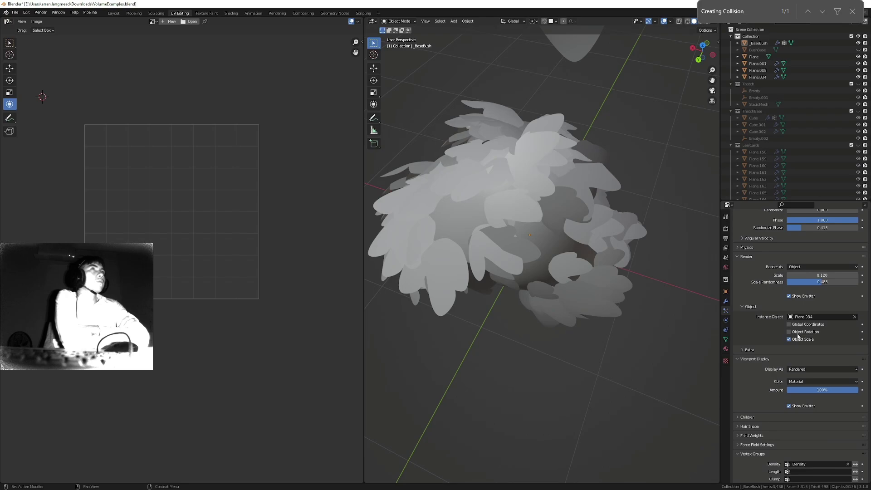
left_click(807, 267)
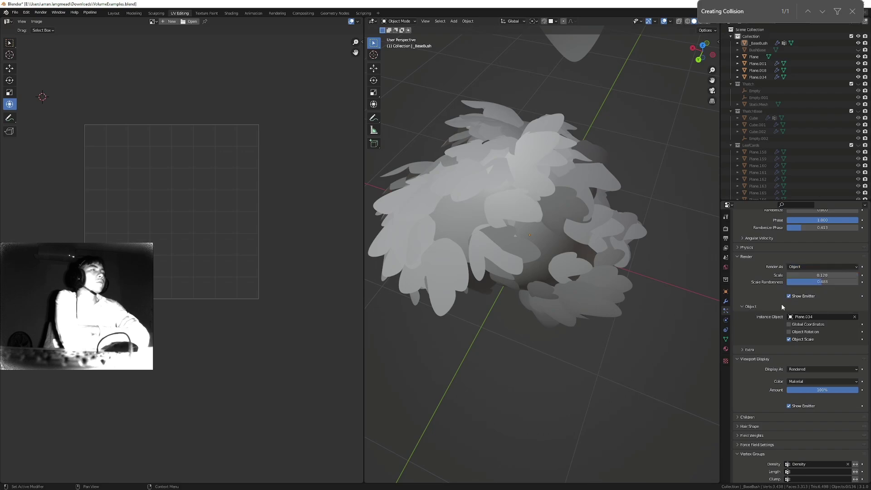
Turn off the viewport display of the bush's particle system and show the LeafCards collection instead
middle_click_drag(601, 198, 518, 212)
left_click(517, 212)
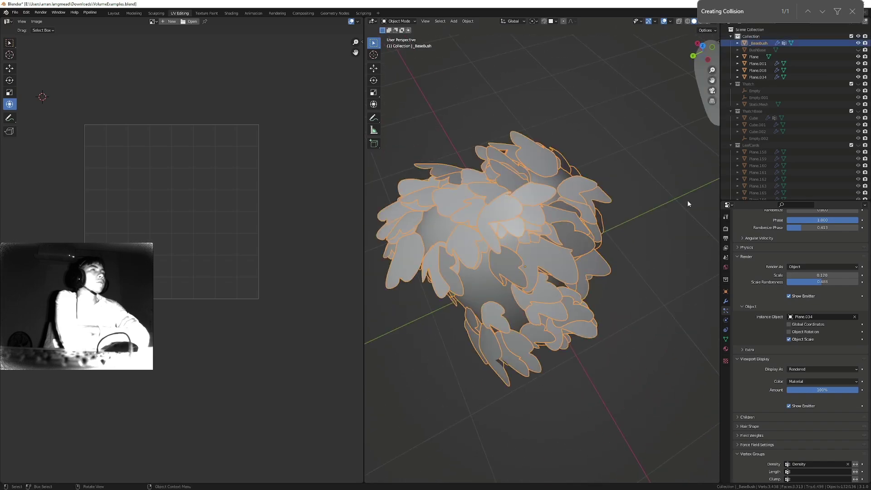
left_click(725, 301)
left_click(834, 239)
middle_click_drag(544, 217, 603, 228)
left_click(767, 146)
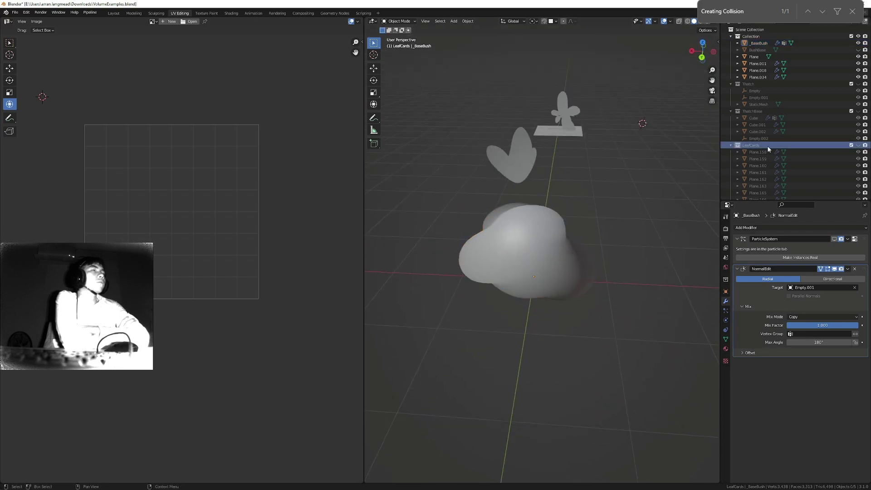
left_click(858, 145)
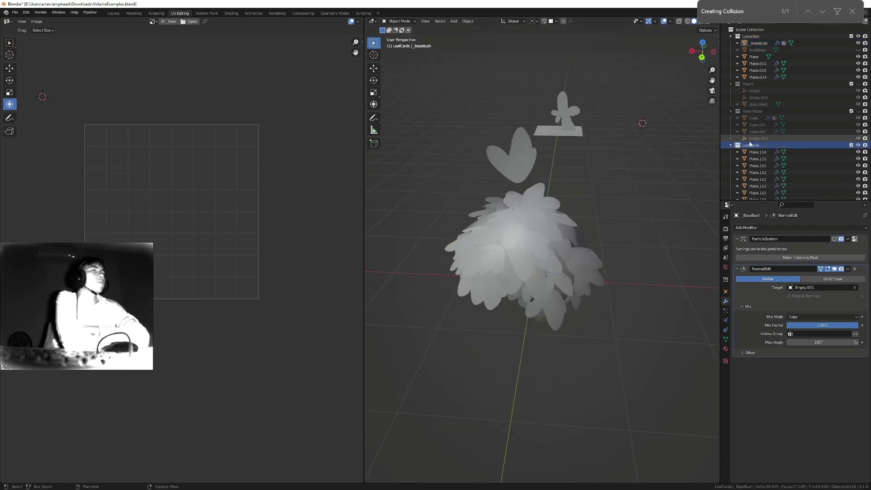
Look through the individual leaf planes in the LeafCards collection and enlarge the outliner to list more of them
scroll(753, 148, "down", 8)
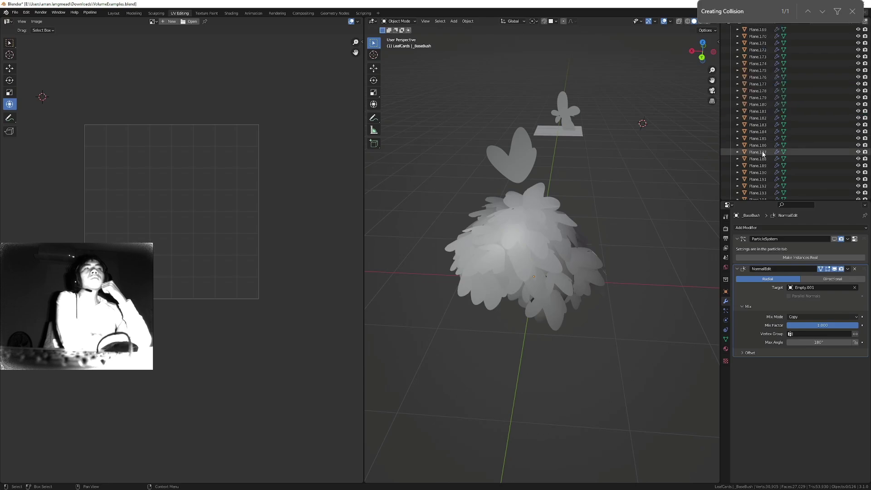
scroll(768, 191, "down", 15)
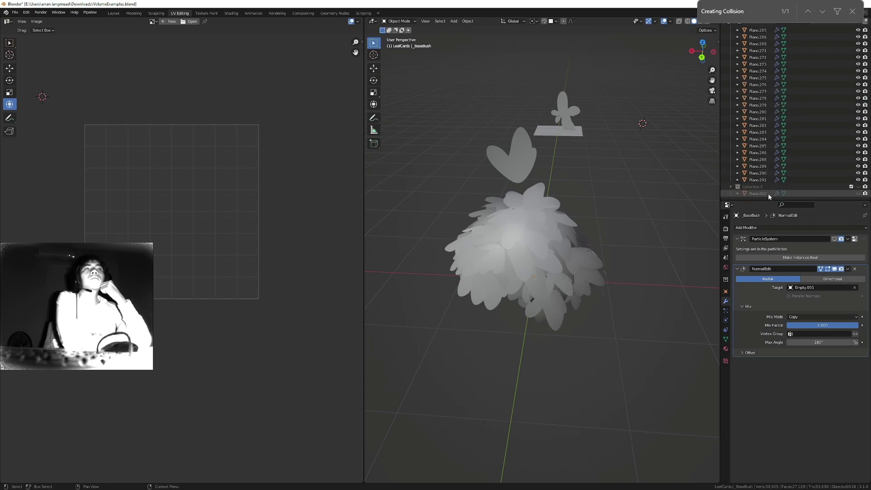
left_click_drag(770, 199, 767, 357)
scroll(756, 256, "up", 18)
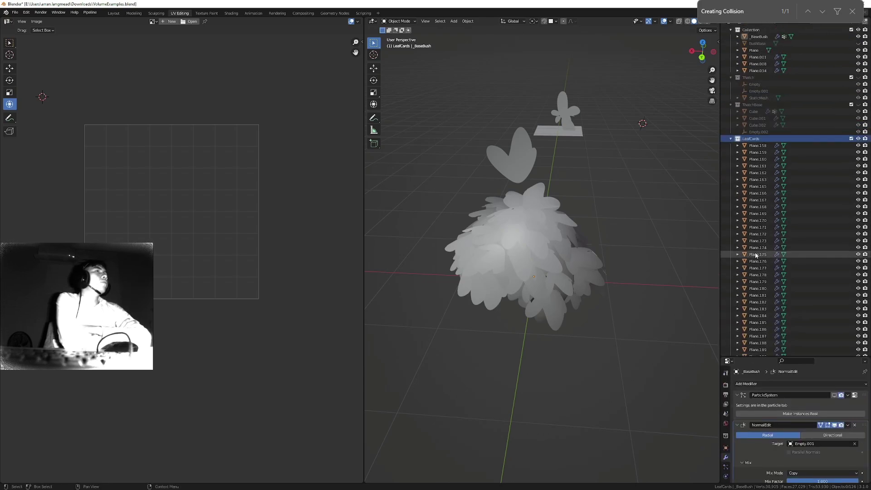
Open the source leaf Plane.034 for mesh editing and move its tip vertex to alter all the leaf cards
middle_click_drag(536, 227, 355, 277)
middle_click_drag(457, 255, 526, 245)
left_click(524, 241)
key("Tab")
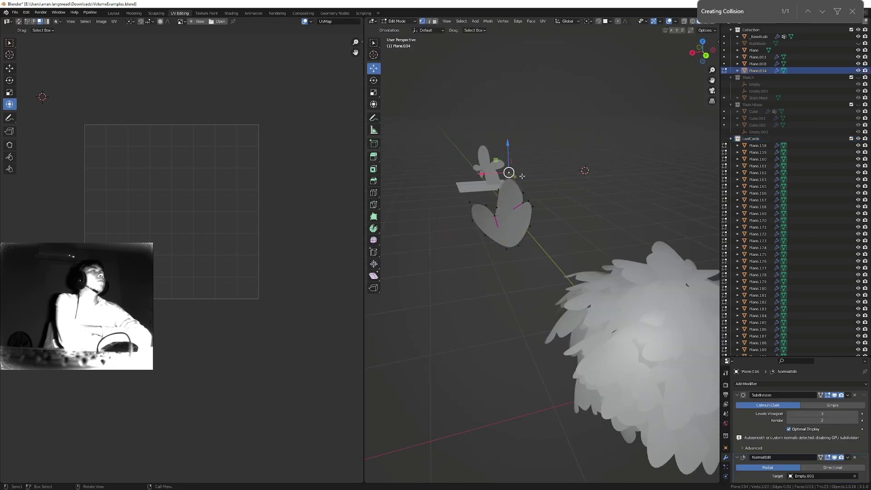
middle_click_drag(522, 176, 544, 182)
key("g")
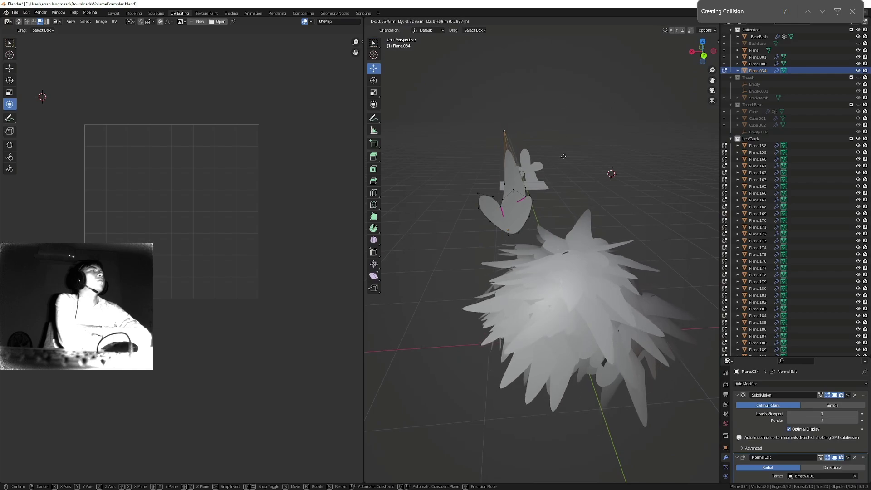
left_click(569, 193)
Move the source leaf's tip vertex again from other viewing angles to reshape the leaf in depth
middle_click_drag(558, 214, 579, 214)
key("g")
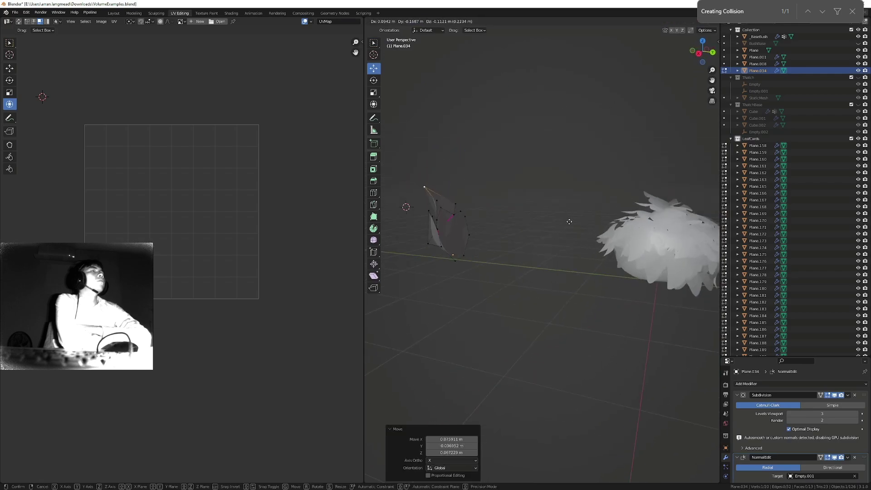
left_click(582, 233)
middle_click_drag(570, 244, 484, 296)
key("g")
left_click(525, 205)
Raise the source leaf's tip vertex slightly above the centre lobe, inspect the leaf up close and return to Object Mode
middle_click_drag(539, 233, 665, 169)
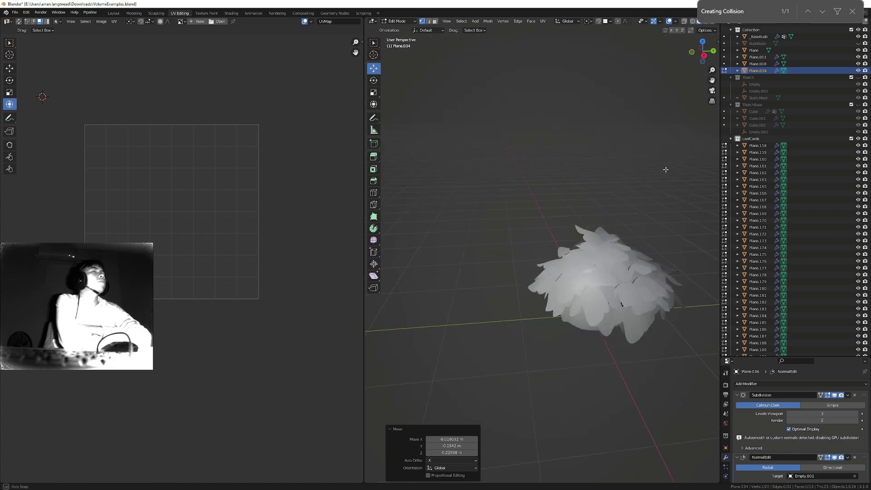
middle_click_drag(569, 217, 611, 240)
mouse_move(610, 259)
middle_mouse_down()
mouse_move(586, 255)
mouse_move(602, 254)
middle_mouse_up()
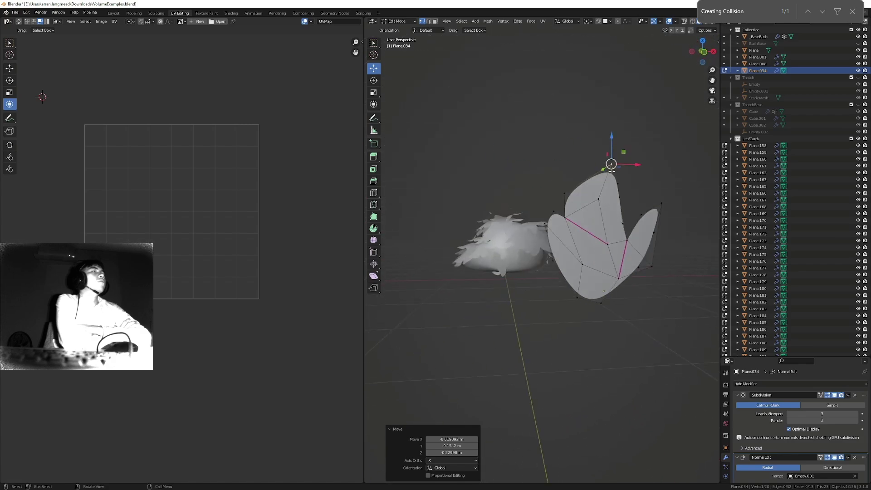
key("g")
left_click(621, 151)
middle_click_drag(642, 191, 620, 216, "shift")
scroll(620, 216, "up", 6)
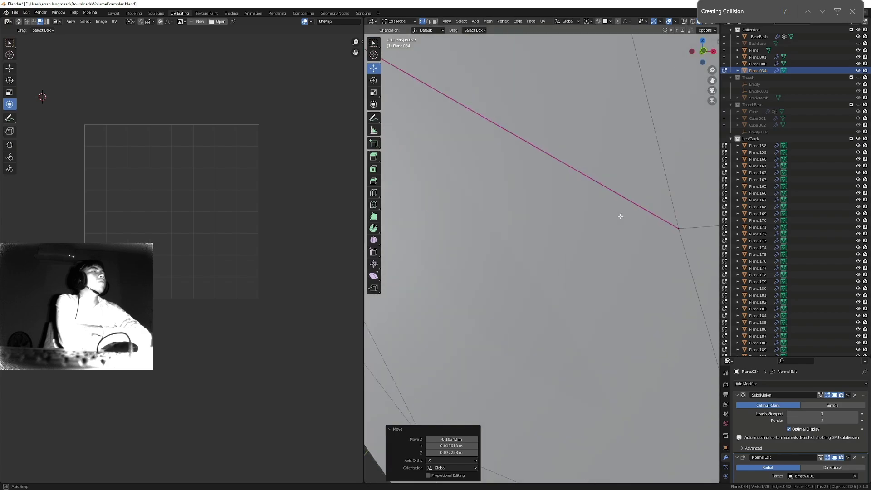
scroll(621, 216, "down", 4)
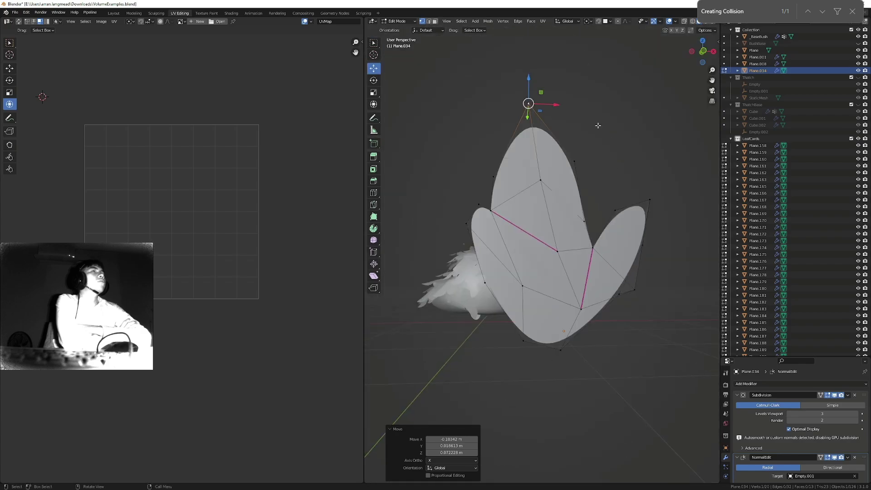
key("Tab")
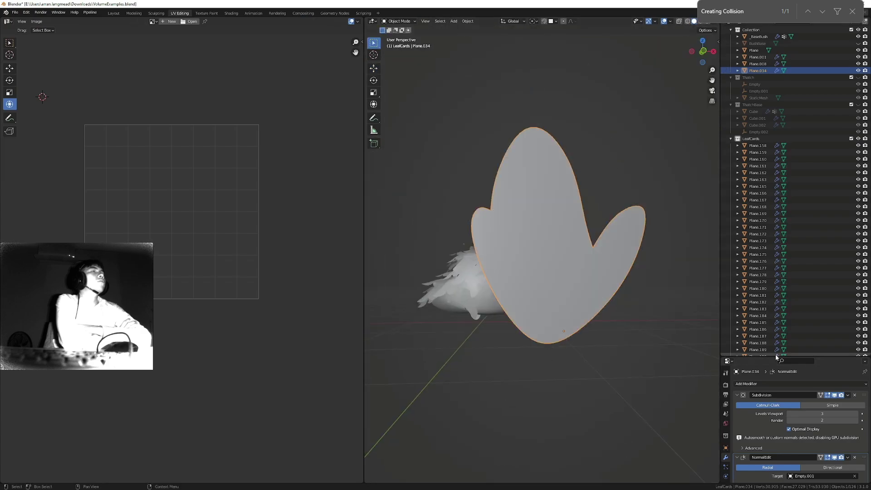
Inspect Plane.034 with its Subdivision viewport level at 0, and restore the level to 3
left_click_drag(747, 357, 777, 177)
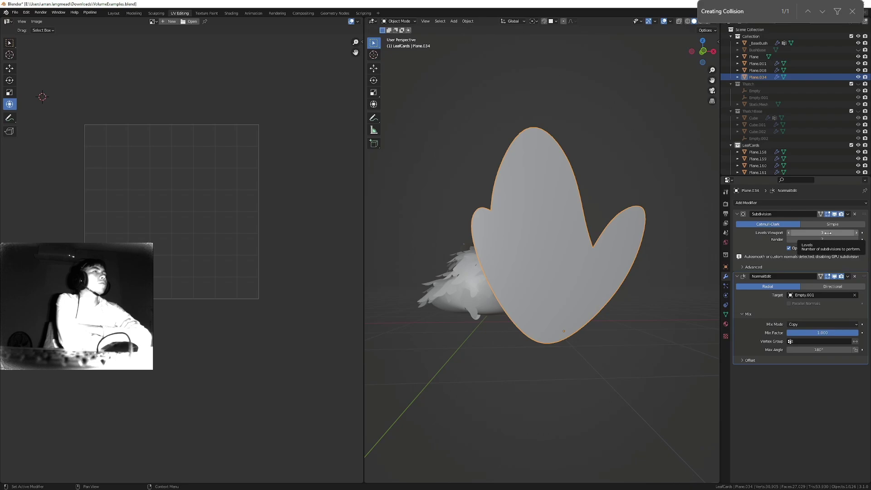
left_click_drag(828, 232, 796, 233)
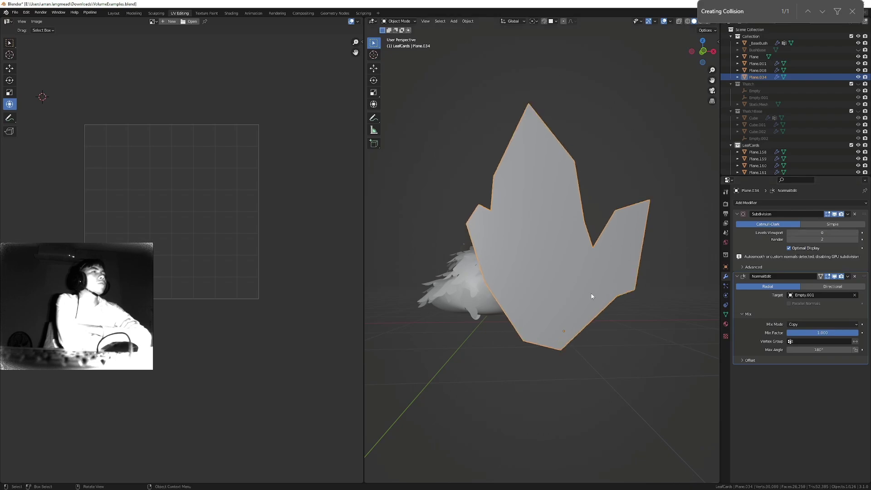
middle_click_drag(612, 241, 546, 298)
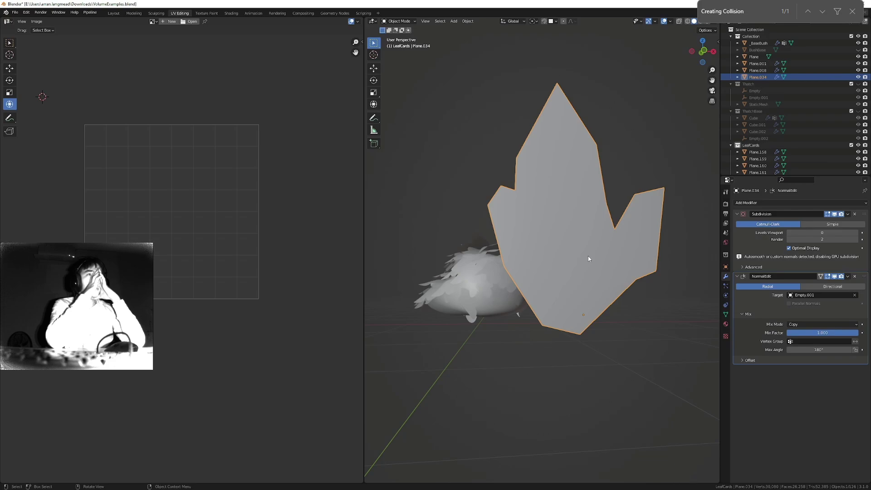
double_click(823, 233)
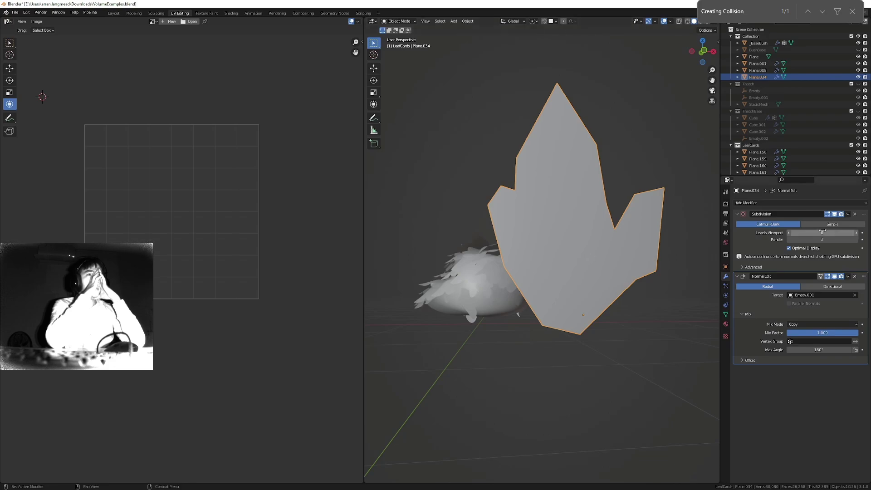
type("3")
key("Tab")
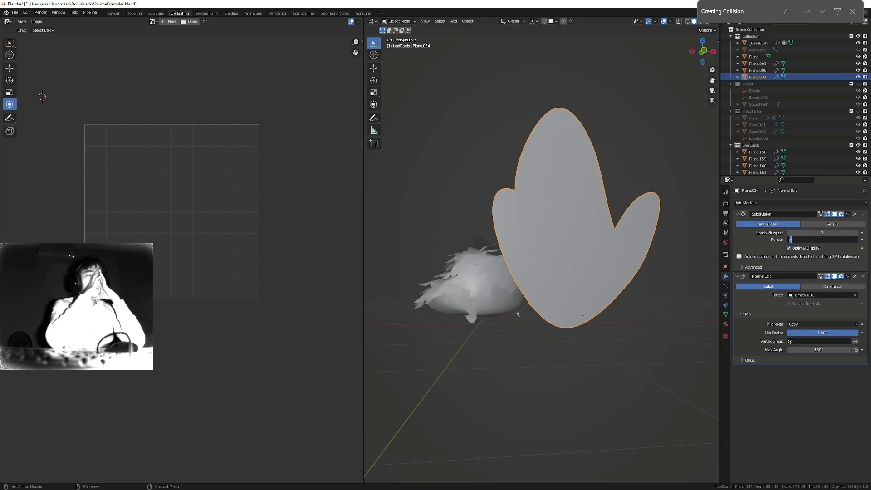
Set the leaf's viewport subdivision level to 0, switch the type to Simple and set the level back to 3
double_click(829, 233)
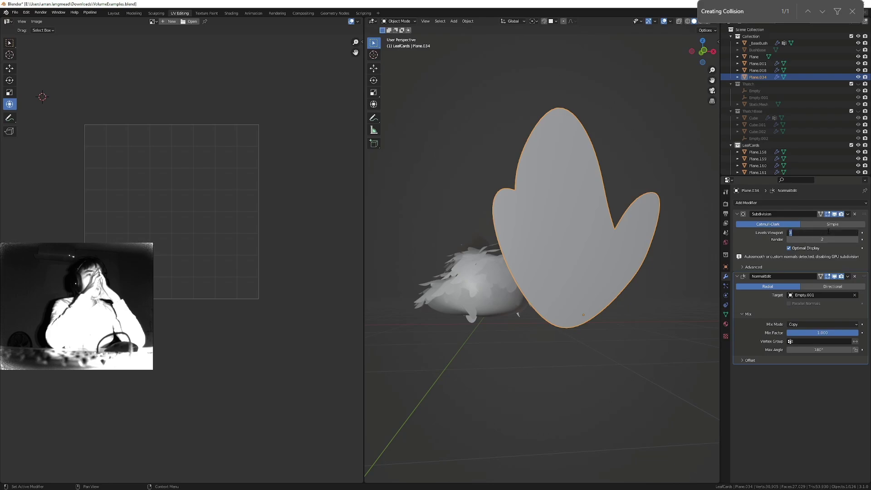
type("0")
key("Return")
left_click(822, 225)
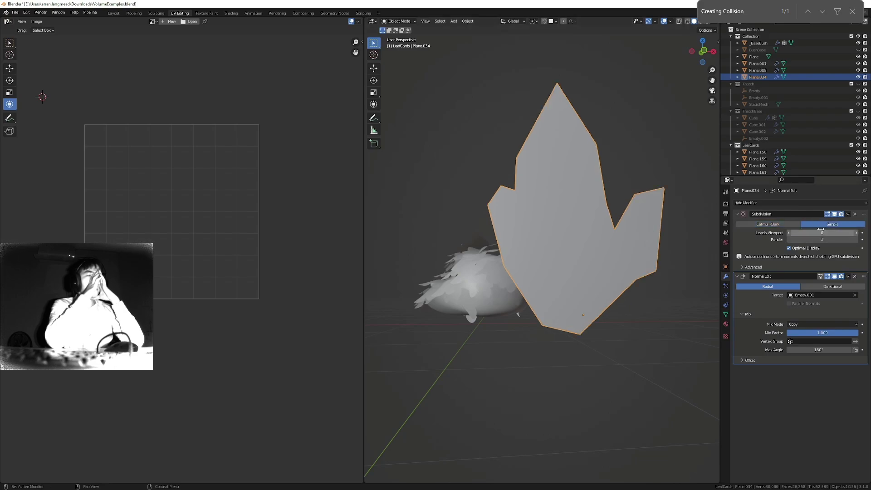
double_click(821, 232)
type("3")
key("Return")
Check the leaf's base mesh under Simple subdivision in Edit Mode, and return the type to Catmull-Clark
key("Tab")
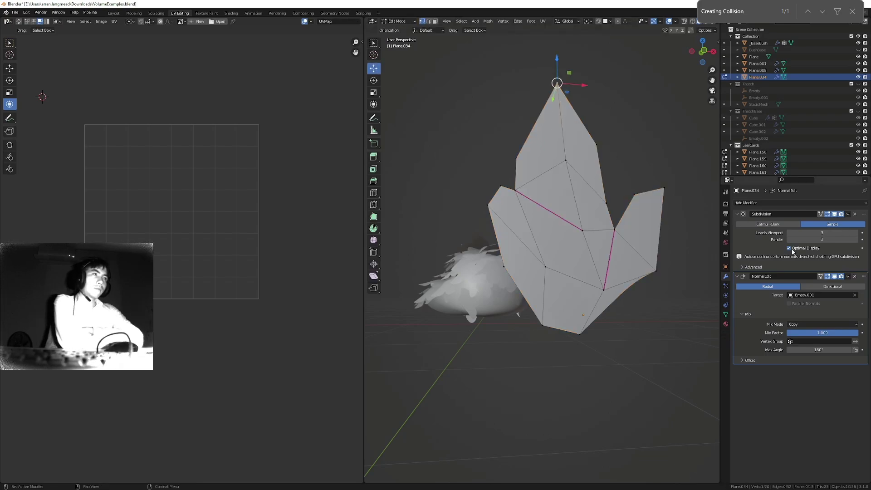
key("Tab")
key("Tab")
key("Tab")
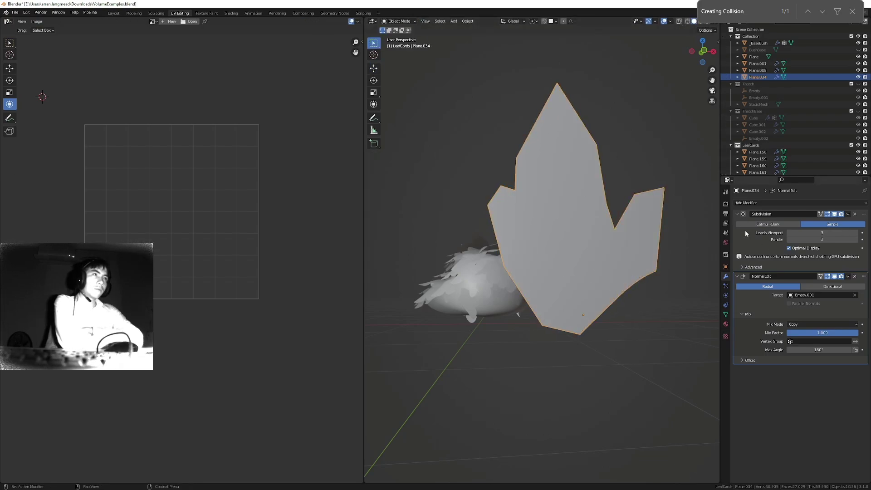
left_click(782, 224)
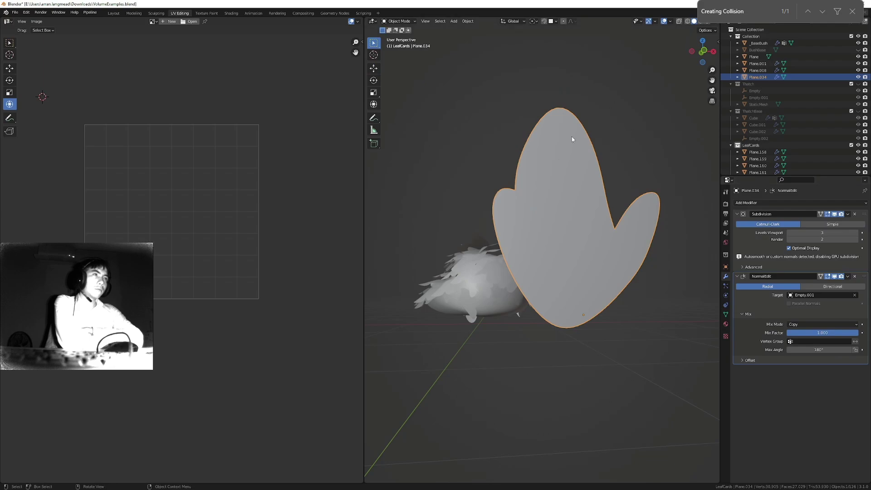
Examine the creased edges and control vertices of the leaf mesh in Edit Mode from several angles
key("Tab")
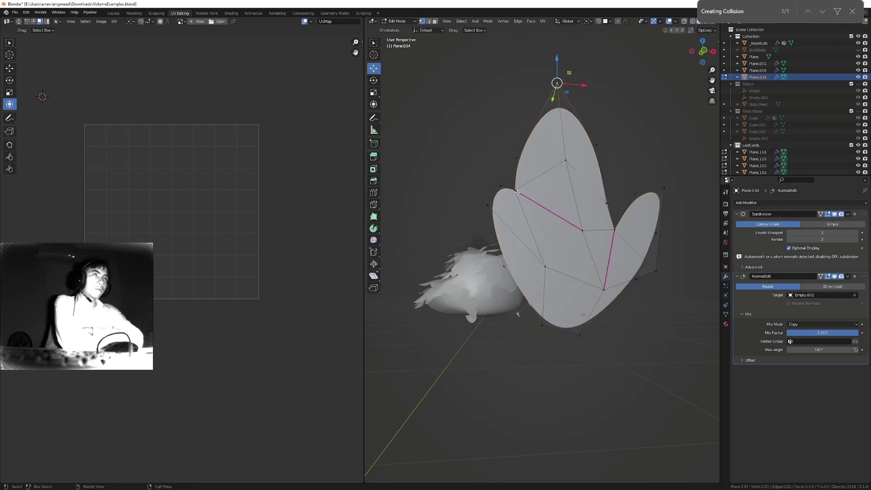
middle_click_drag(517, 193, 536, 225)
scroll(533, 224, "up", 7)
scroll(535, 225, "down", 5)
middle_click_drag(536, 224, 496, 247, "shift")
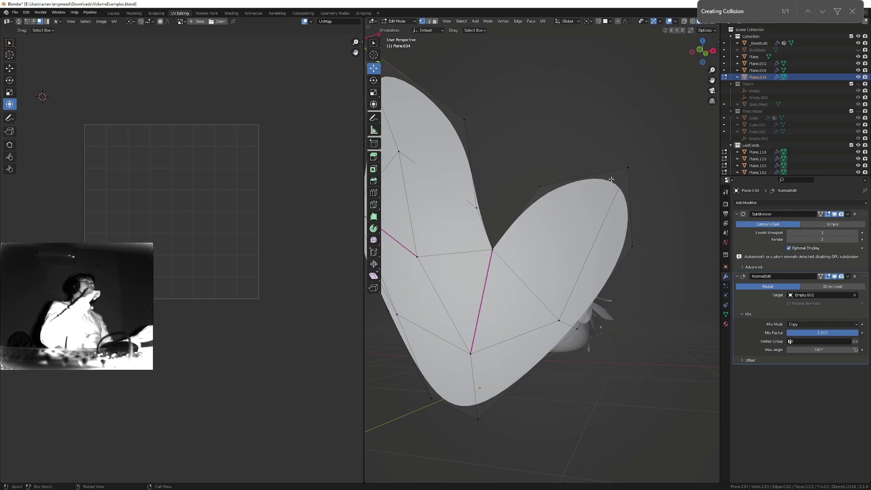
middle_click_drag(618, 269, 617, 261)
middle_click_drag(570, 184, 572, 192)
middle_click_drag(490, 89, 499, 167)
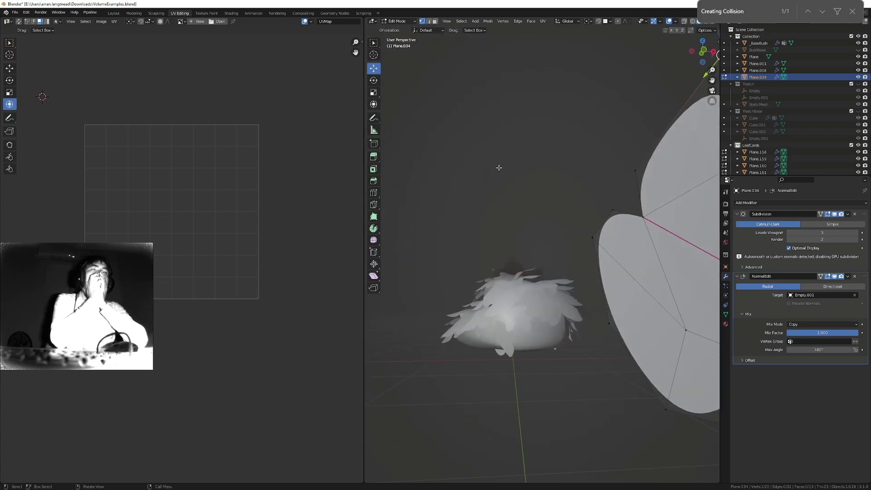
middle_click_drag(670, 252, 529, 157)
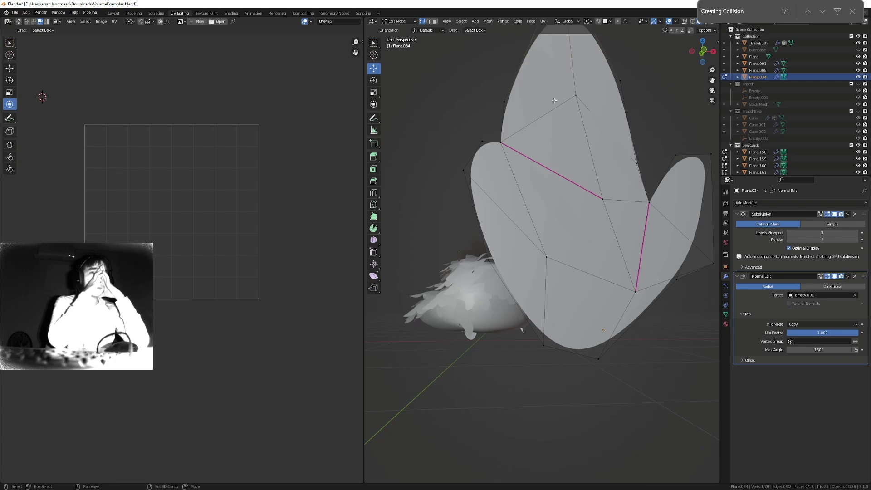
Examine the leaf mesh in Edit Mode, and view its smoothed shape from several angles in Object Mode
middle_click_drag(554, 100, 553, 167, "shift")
scroll(540, 78, "down", 2)
scroll(556, 111, "down", 5)
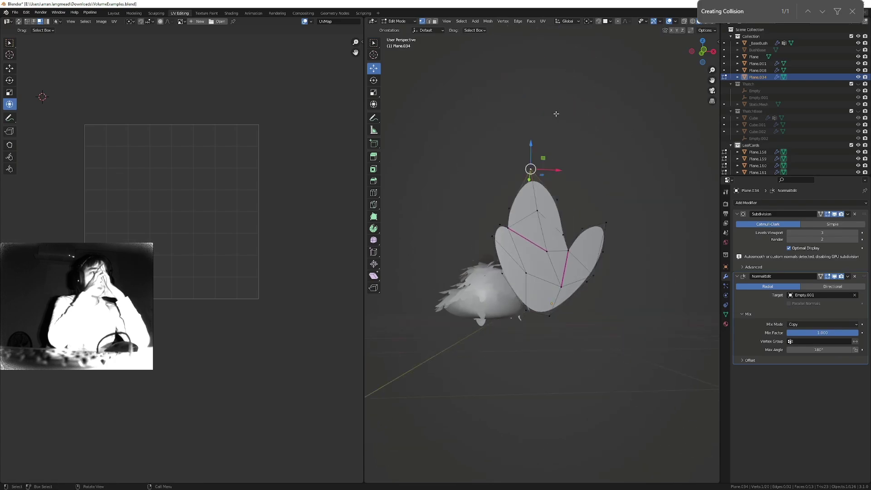
scroll(556, 100, "up", 4)
middle_click_drag(573, 235, 522, 232)
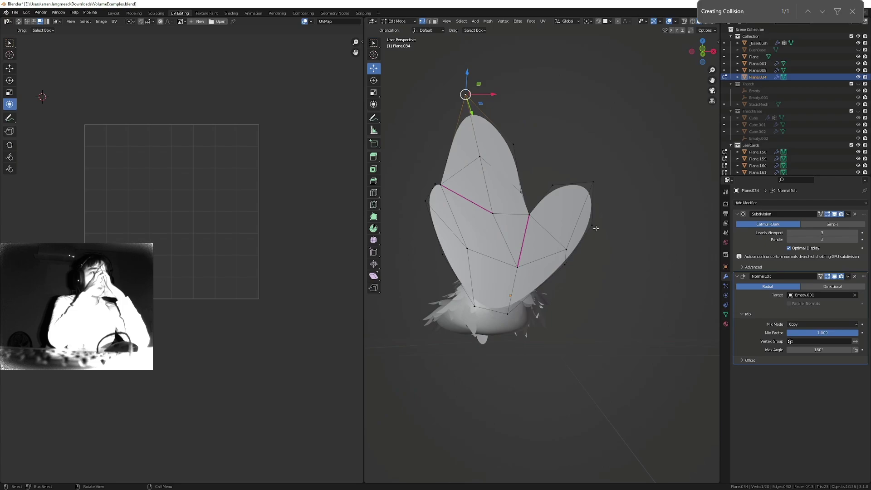
key("Tab")
middle_click_drag(525, 113, 574, 224)
scroll(573, 198, "up", 2)
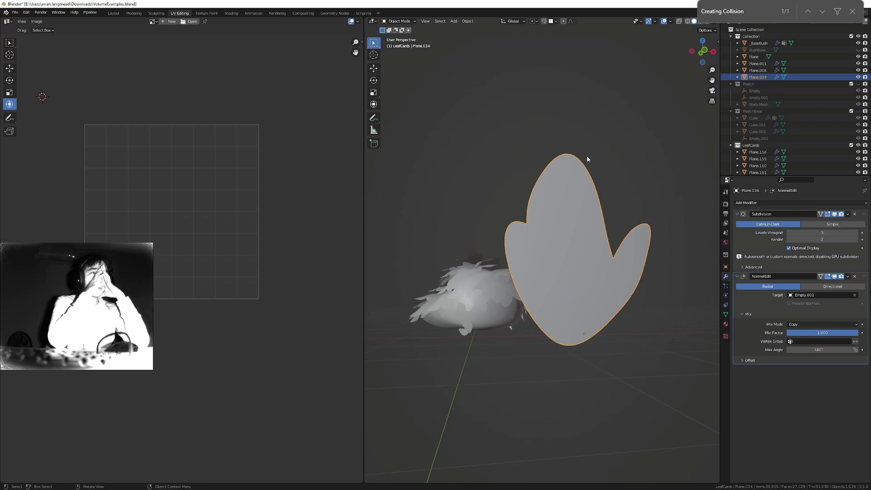
middle_click_drag(648, 243, 583, 195)
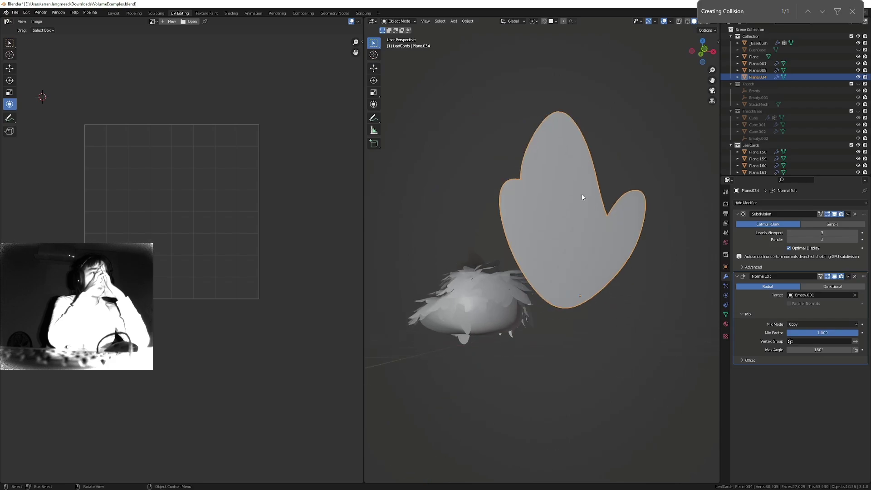
Duplicate the leaf's tip face beside the mesh in Edit Mode, undo the copy and return to Object Mode
key("Tab")
left_click(556, 132)
key("shift+d")
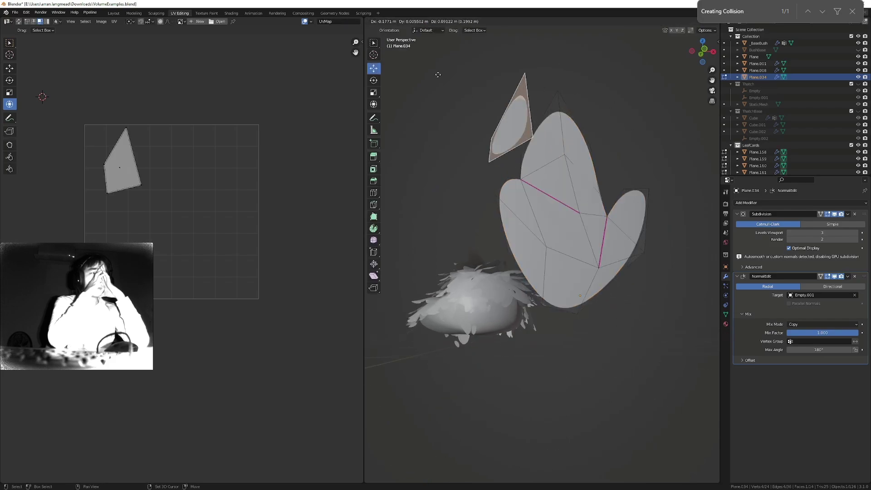
left_click(480, 120)
middle_click_drag(480, 121, 489, 216)
middle_click_drag(474, 277, 536, 277)
key("ctrl+z")
left_click(619, 232)
middle_click_drag(619, 232, 562, 270)
key("Tab")
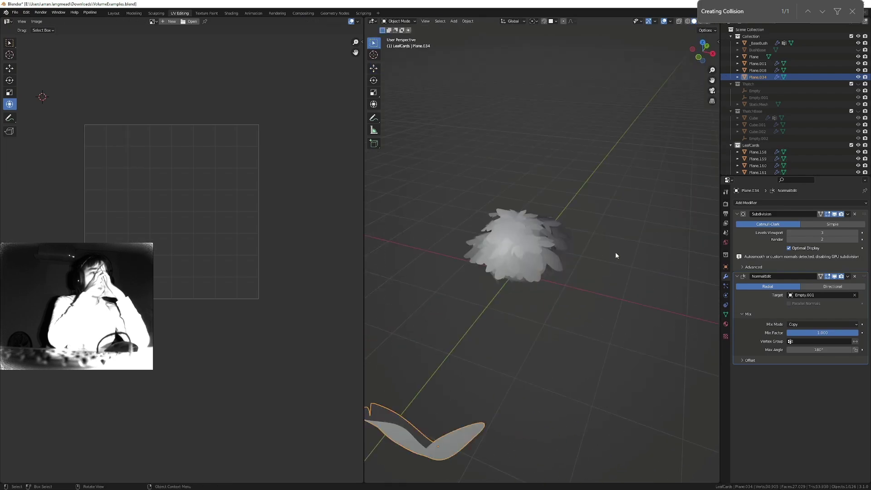
Select a leaf card near the bush's top and inspect its two Subdivision modifiers and its NormalEdit modifier
middle_click_drag(617, 252, 553, 268)
scroll(464, 164, "up", 2)
middle_click_drag(649, 258, 500, 307, "shift")
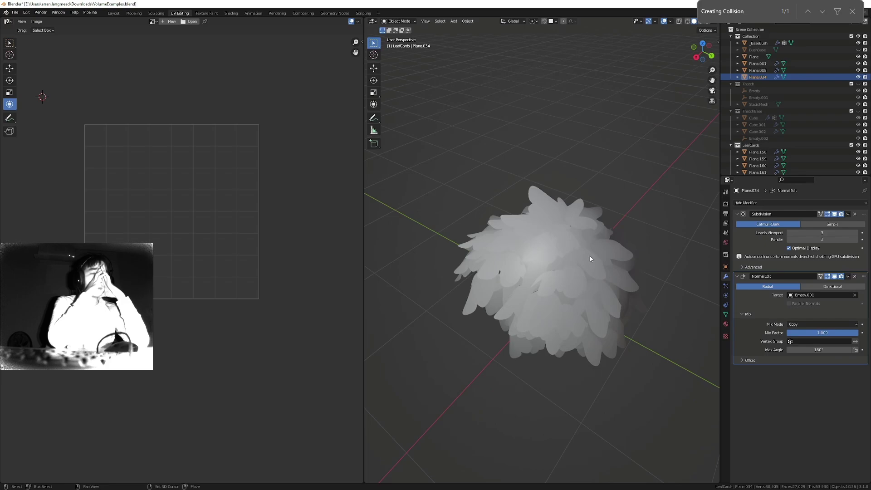
middle_click_drag(592, 254, 573, 219)
scroll(571, 236, "down", 2)
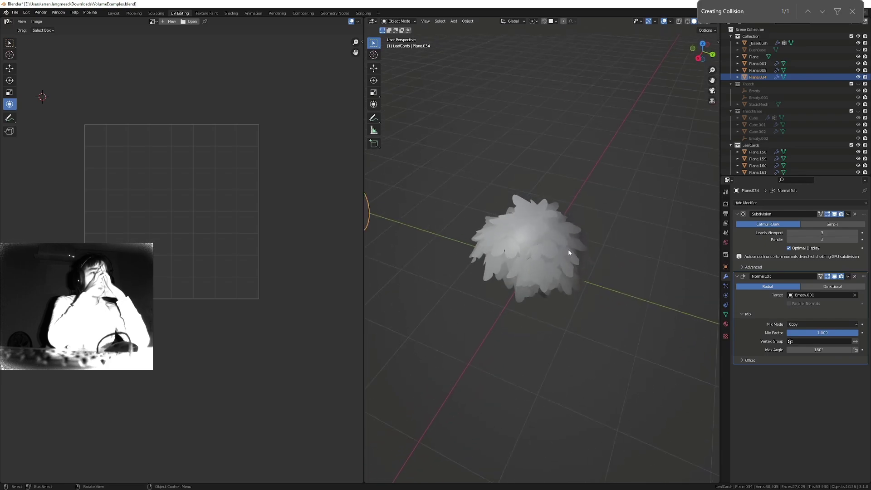
left_click(547, 212)
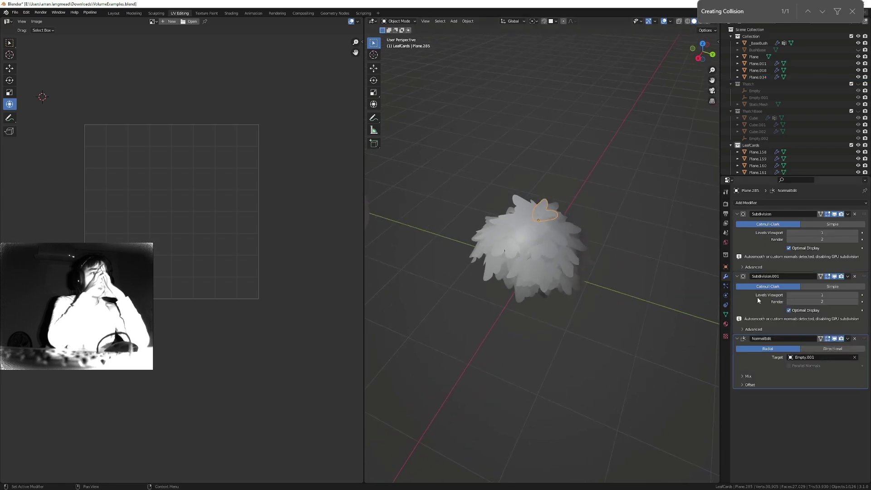
middle_click_drag(681, 313, 732, 347)
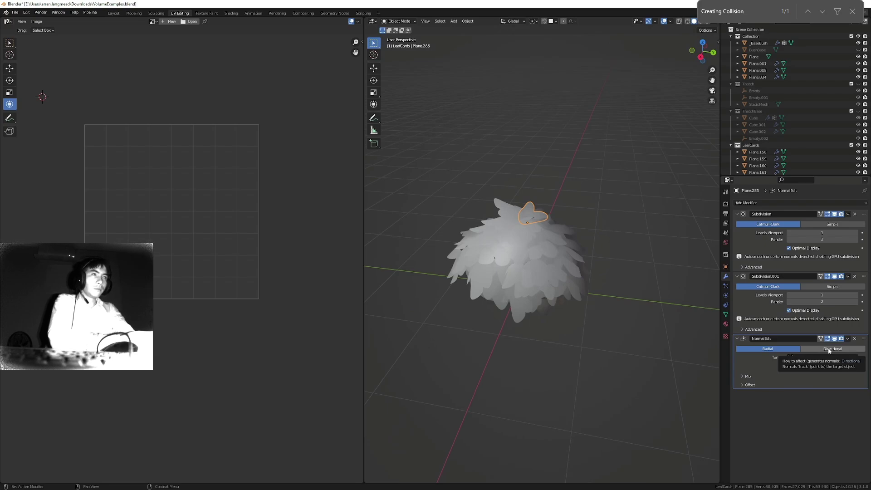
middle_click_drag(551, 242, 631, 210)
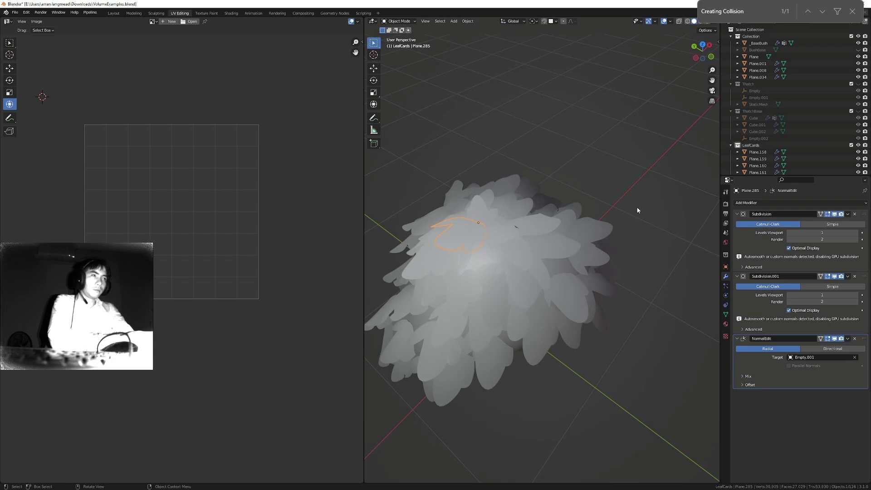
middle_click_drag(591, 224, 567, 238)
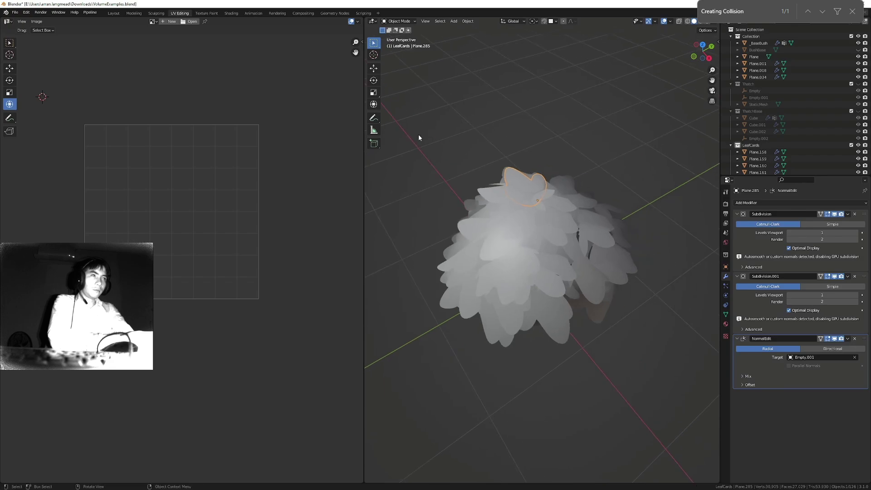
Select the whole bush with its leaf cards and duplicate it three times into a larger cluster above the original
left_click_drag(419, 135, 635, 320)
middle_click_drag(636, 319, 618, 270)
key("shift+d")
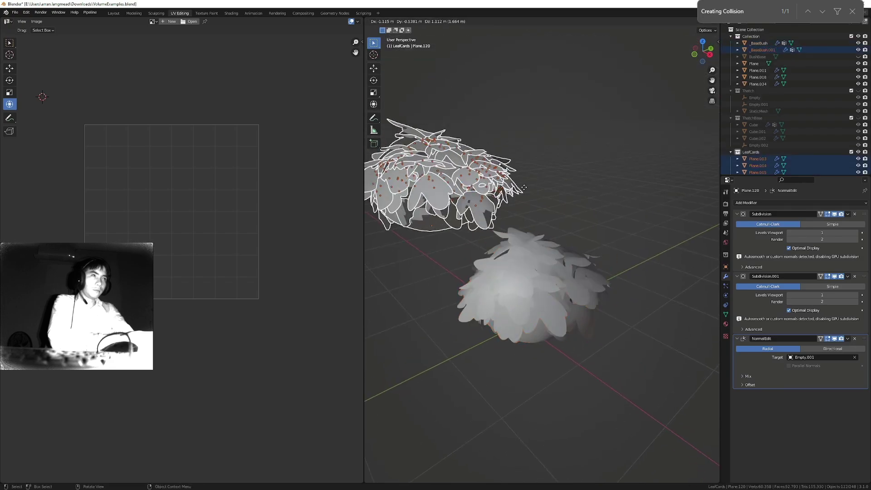
left_click(502, 198)
key("shift+d")
left_click(655, 181)
key("shift+d")
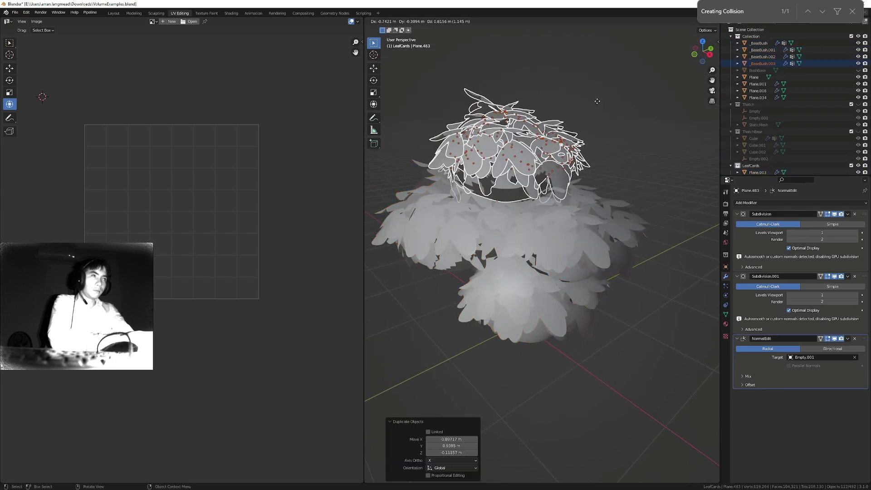
left_click(535, 180)
middle_click_drag(535, 181, 455, 187)
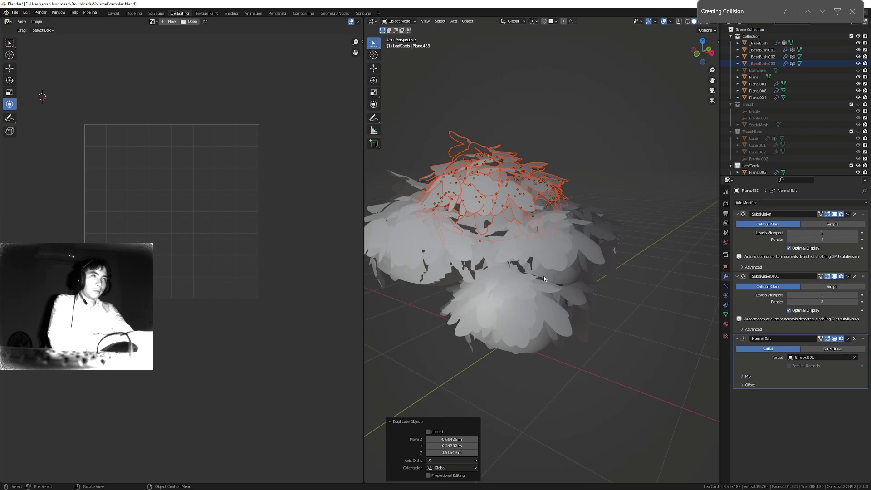
Undo the three bush duplications and deselect everything
key("ctrl+z")
key("ctrl+z")
key("ctrl+z")
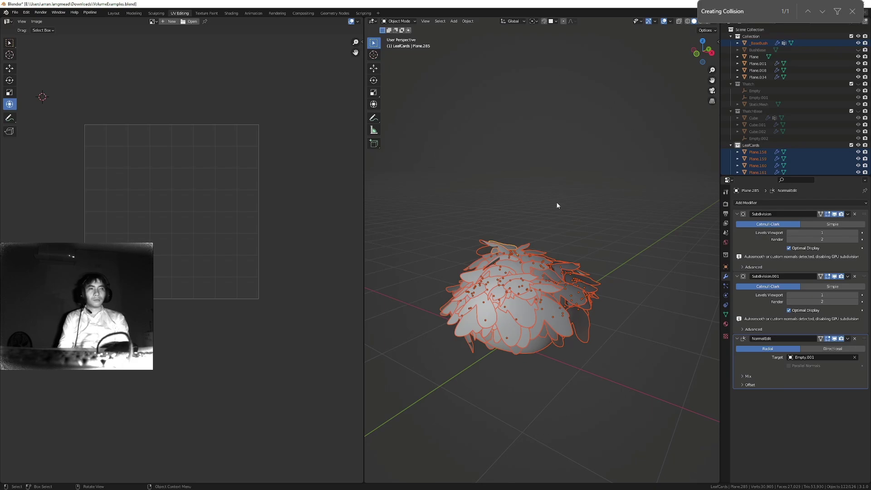
left_click(559, 206)
Select the leaf cards Plane.158 through Plane.291 in the LeafCards collection, check the available export formats and clear the selection
scroll(762, 118, "down", 2)
scroll(764, 117, "up", 1)
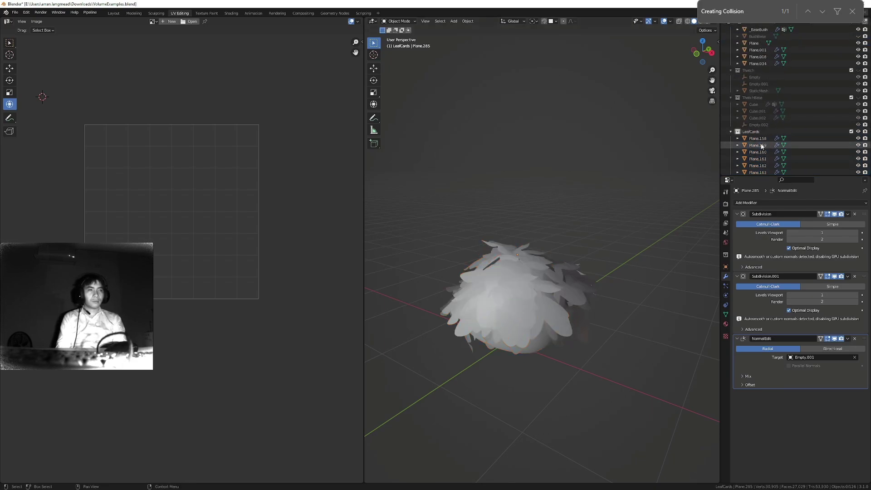
left_click(762, 138)
scroll(764, 145, "down", 20)
left_click(764, 153, "shift")
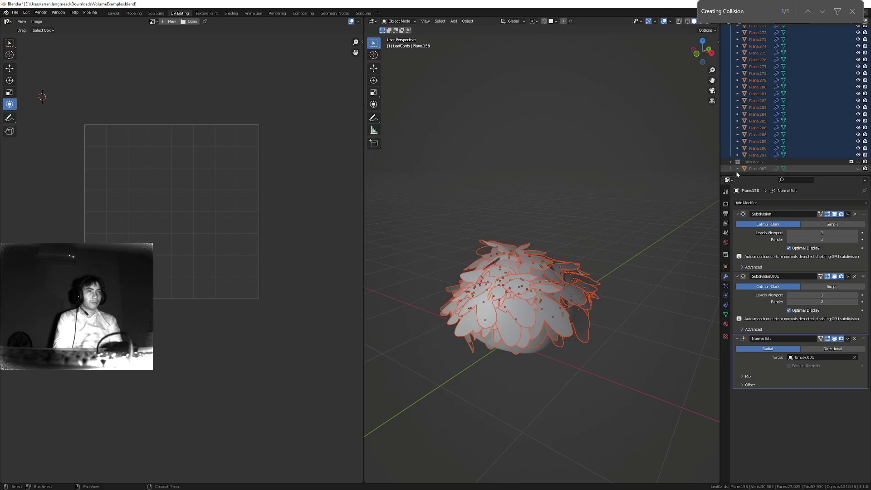
left_click(15, 13)
mouse_move(33, 112)
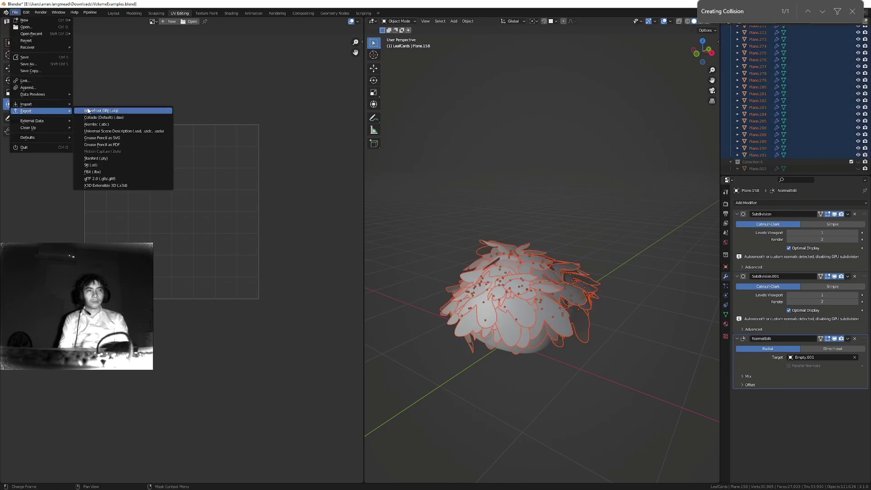
left_click(591, 115)
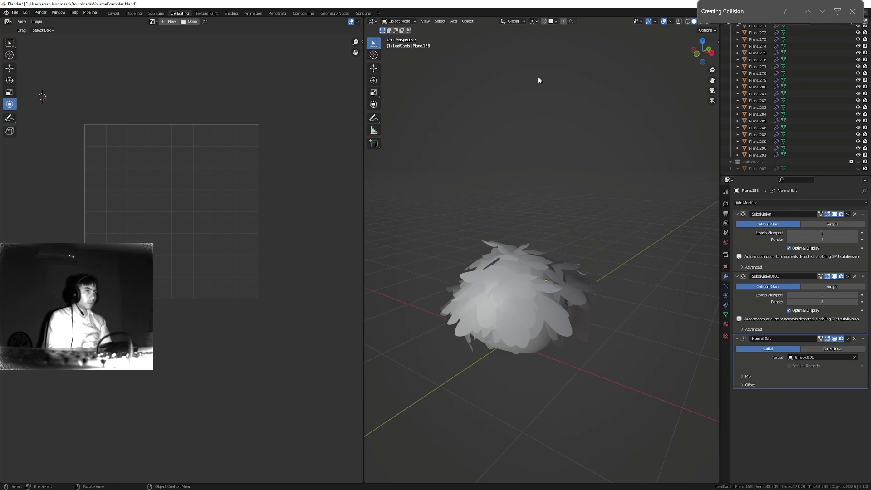
left_click(764, 155)
scroll(762, 148, "up", 15)
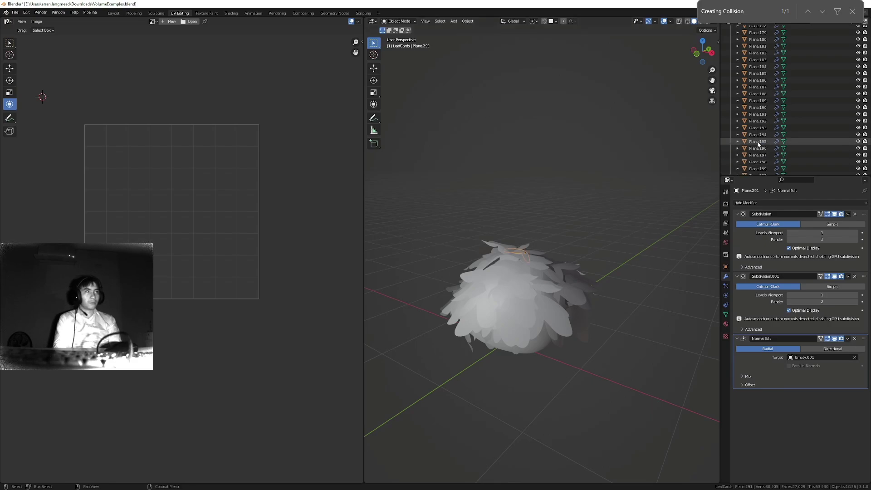
scroll(759, 144, "up", 10)
Switch to Unreal Editor, frame the selected SM_ShrubExample_02 shrub and examine its leaf shading from several angles
left_click(831, 4)
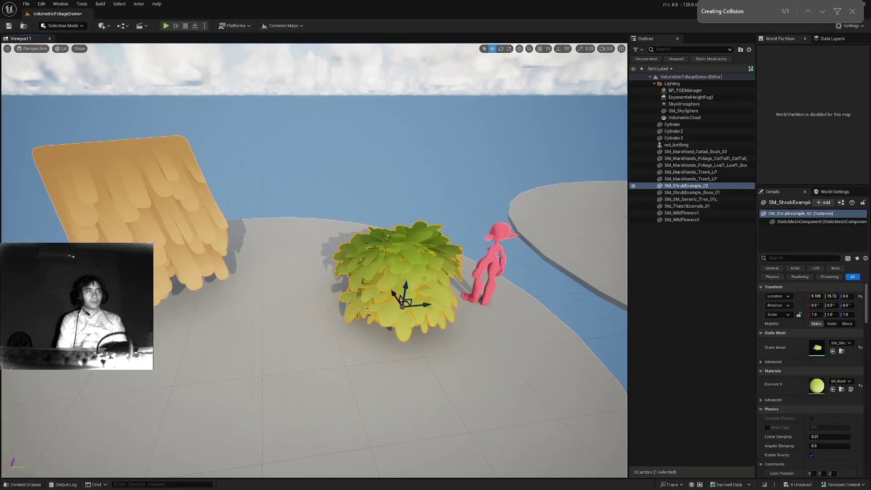
key("f")
left_click_drag(315, 260, 315, 313, "alt")
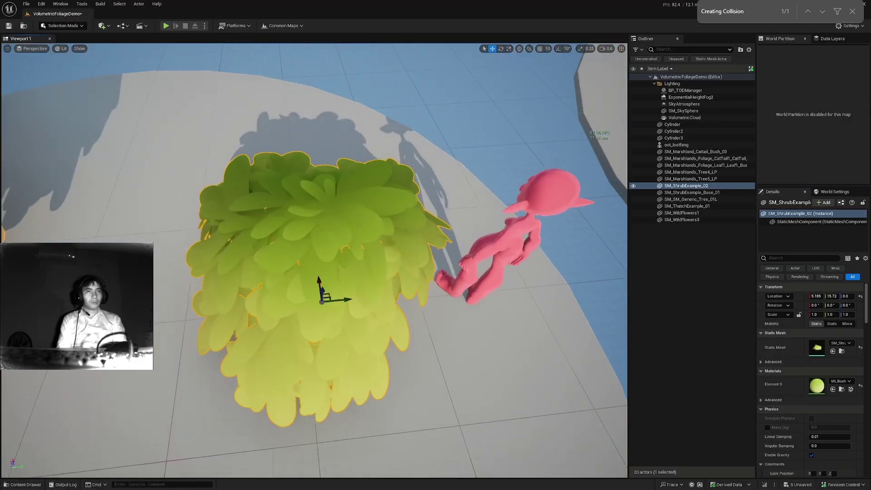
mouse_move(290, 181)
left_mouse_down("alt")
mouse_move(274, 145)
mouse_move(408, 145)
mouse_move(276, 191)
left_mouse_up("alt")
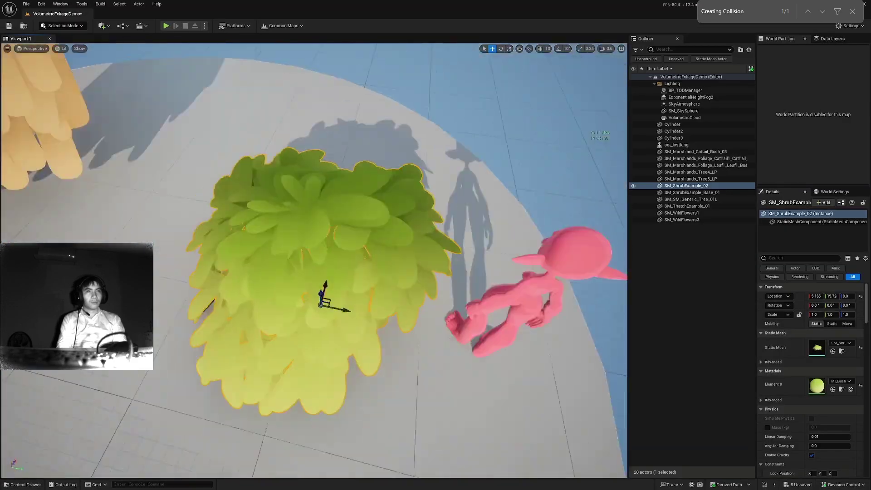
scroll(203, 332, "down", 4)
left_click_drag(203, 333, 202, 291, "alt")
left_click_drag(203, 333, 203, 42, "alt")
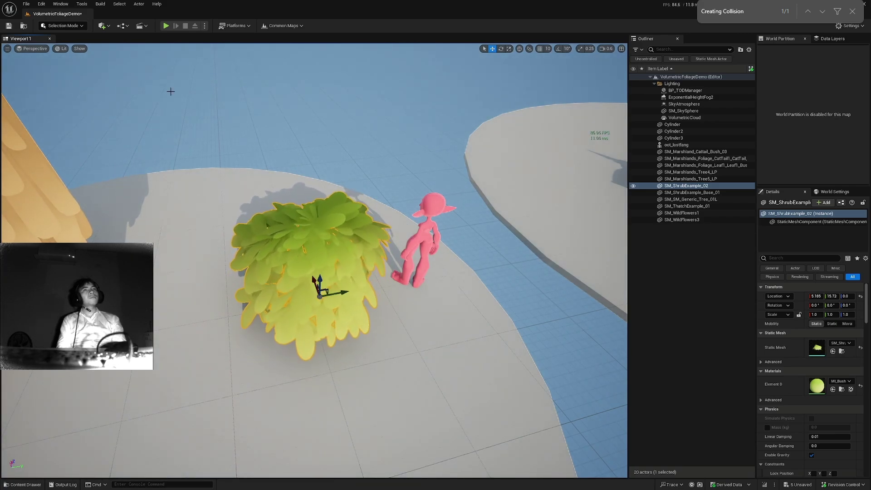
left_click_drag(393, 221, 394, 200, "alt")
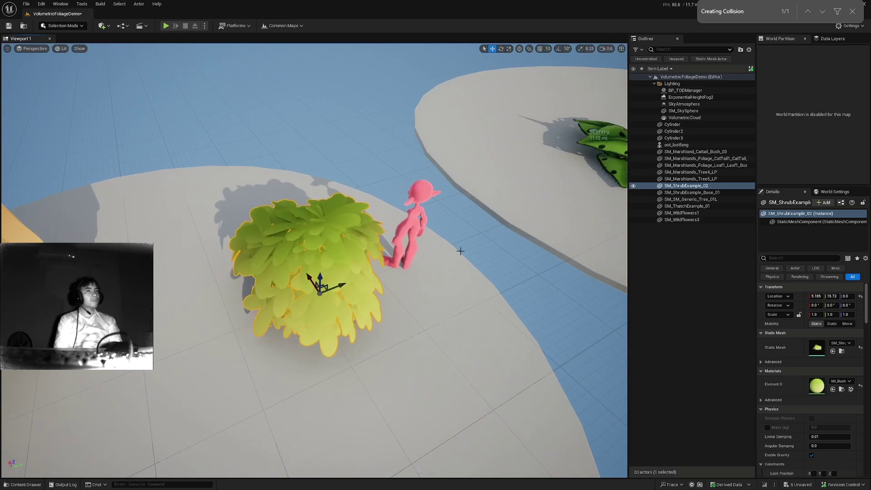
left_click_drag(461, 250, 305, 130, "alt")
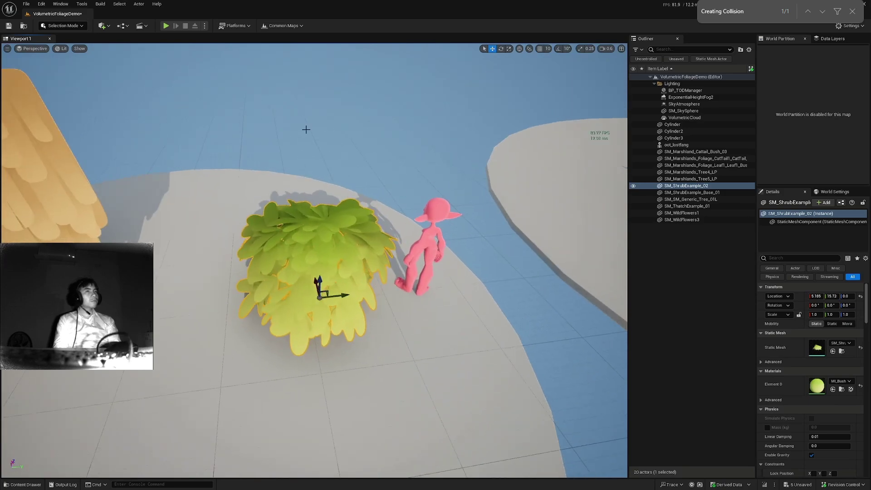
Enter Modeling Mode and start Generate PolyGroups on SM_ShrubExample_02, keeping the From Connected Tris conversion mode
left_click(78, 26)
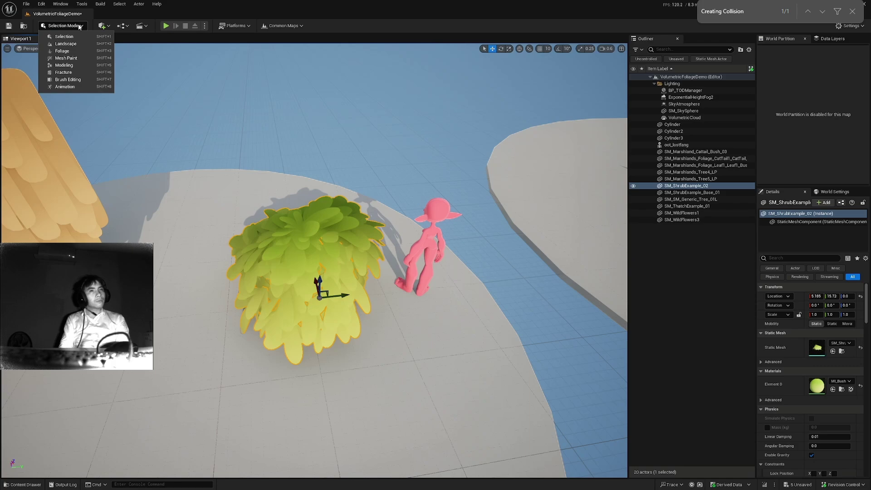
left_click(64, 65)
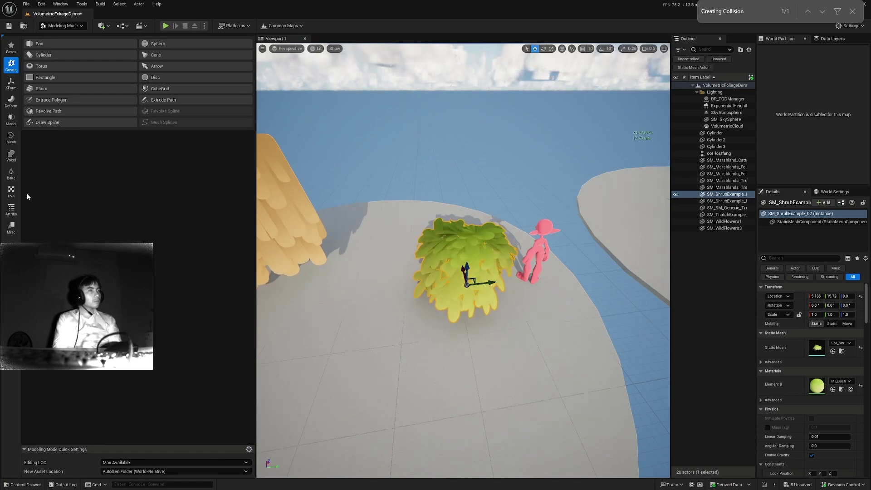
left_click(11, 209)
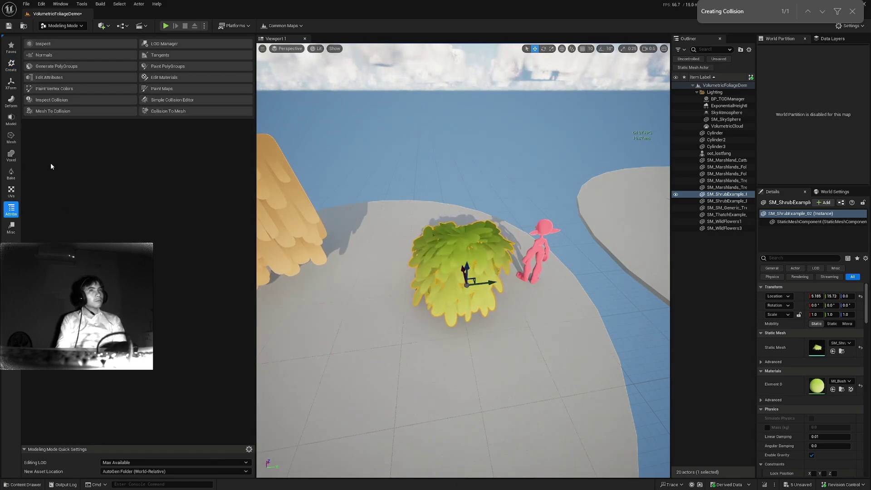
left_click(56, 67)
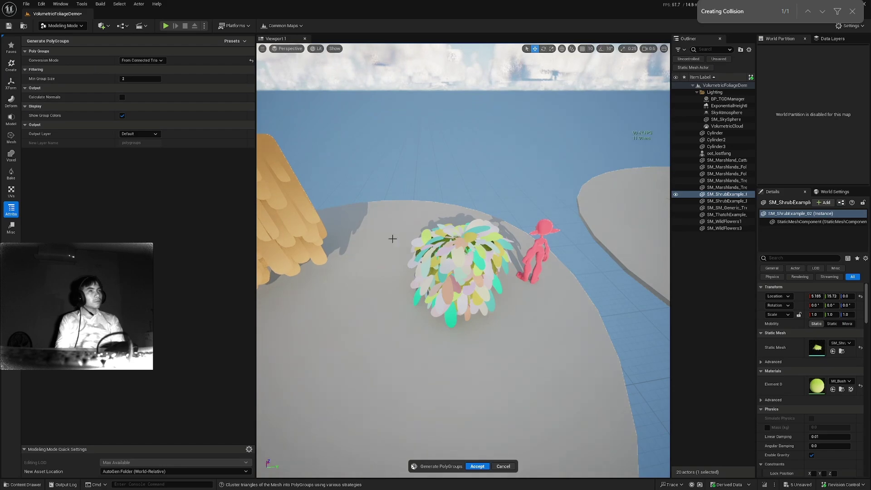
left_click(141, 60)
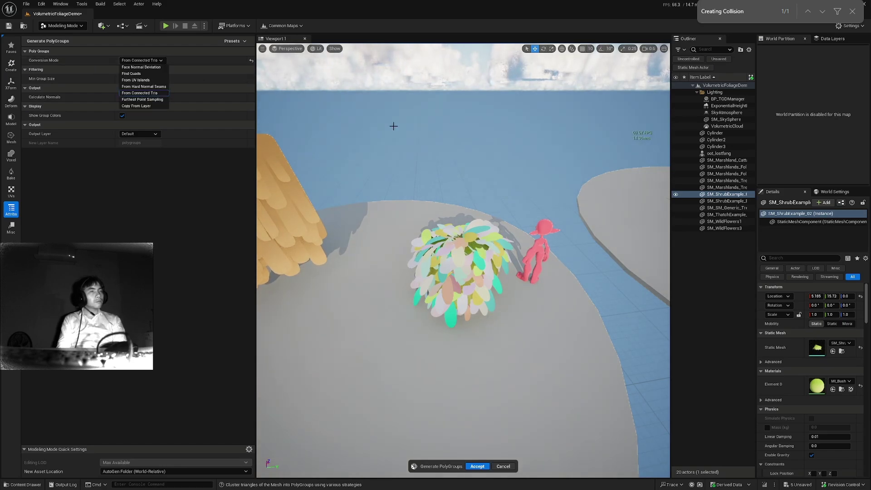
Examine the shrub's colored PolyGroup preview from above and around the sides
left_click_drag(457, 113, 457, 152, "alt")
scroll(457, 152, "up", 8)
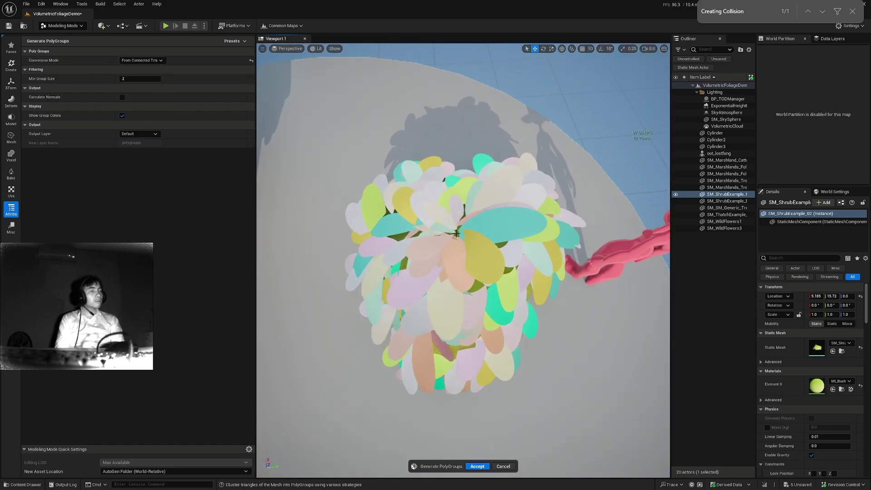
left_click_drag(457, 234, 354, 222, "alt")
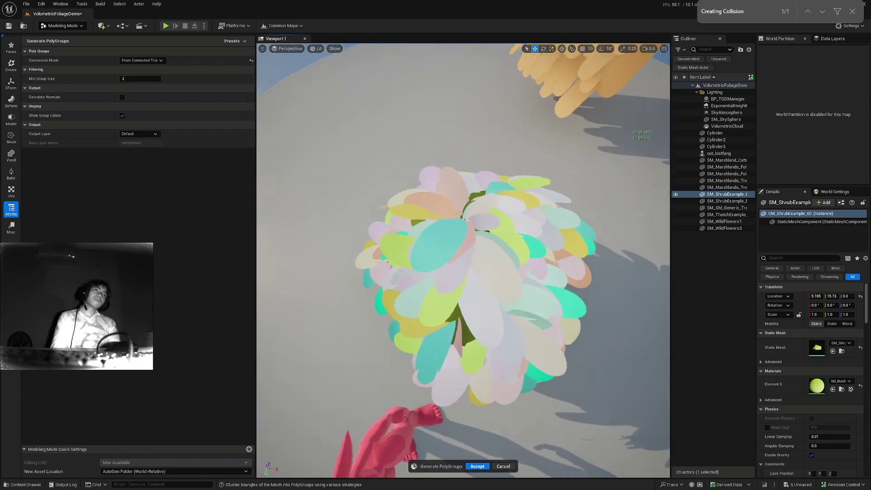
scroll(354, 223, "down", 4)
left_click_drag(300, 171, 436, 175, "alt")
left_click_drag(453, 286, 477, 284, "alt")
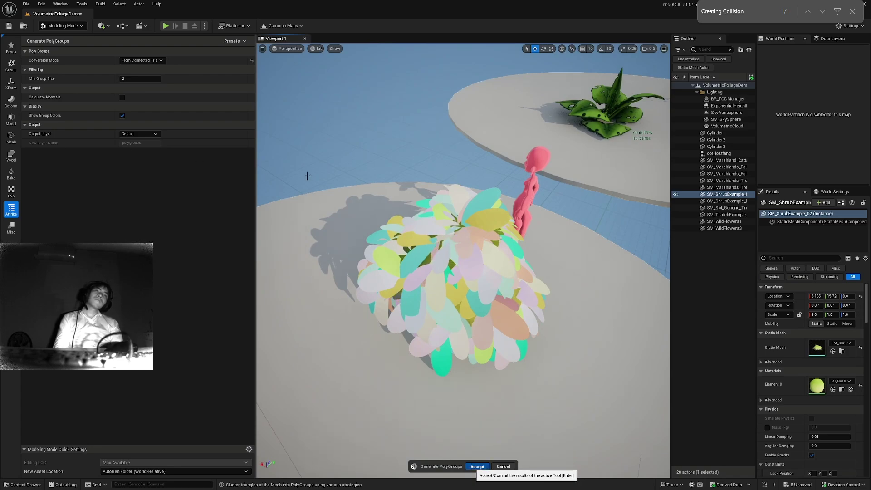
Apply the generated PolyGroups to the SM_ShrubExample_02 mesh
key("Return")
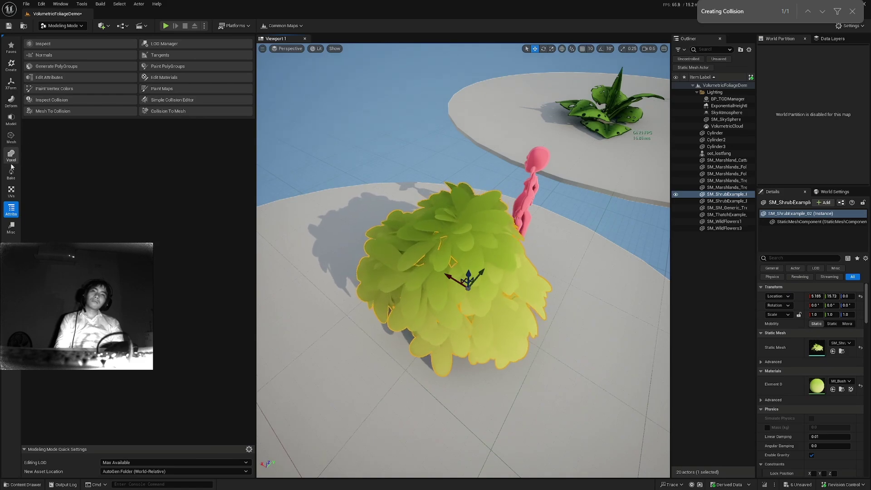
Preview Bake Vertex Colors on the shrub, check its PolyGroup ID output type and per-leaf colors, and leave without baking
left_click(11, 169)
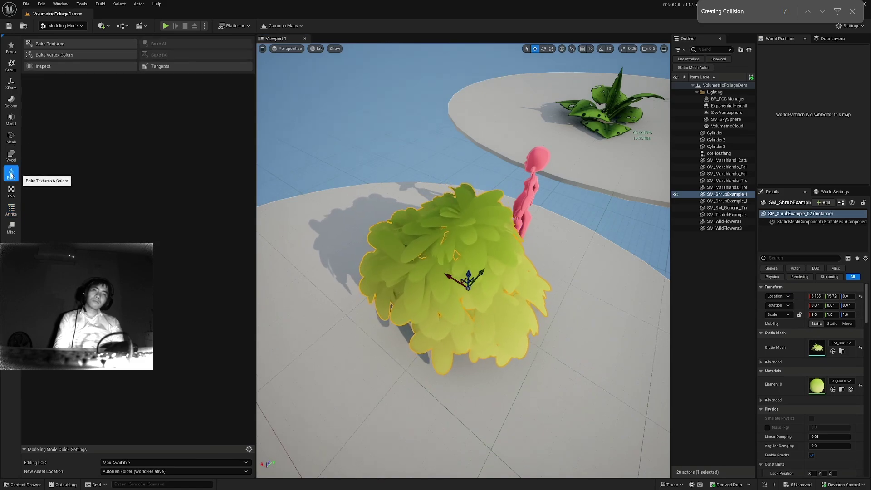
left_click(56, 54)
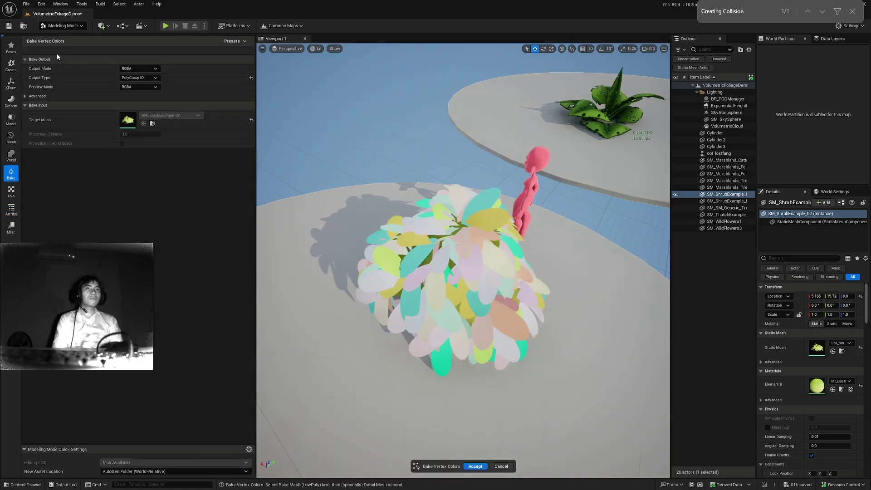
left_click(145, 78)
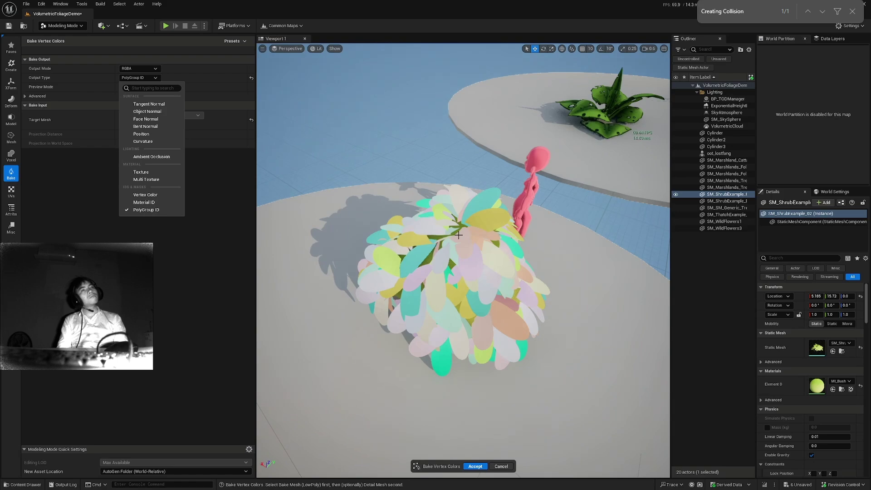
left_click_drag(479, 181, 469, 187, "alt")
left_click_drag(463, 266, 497, 279, "alt")
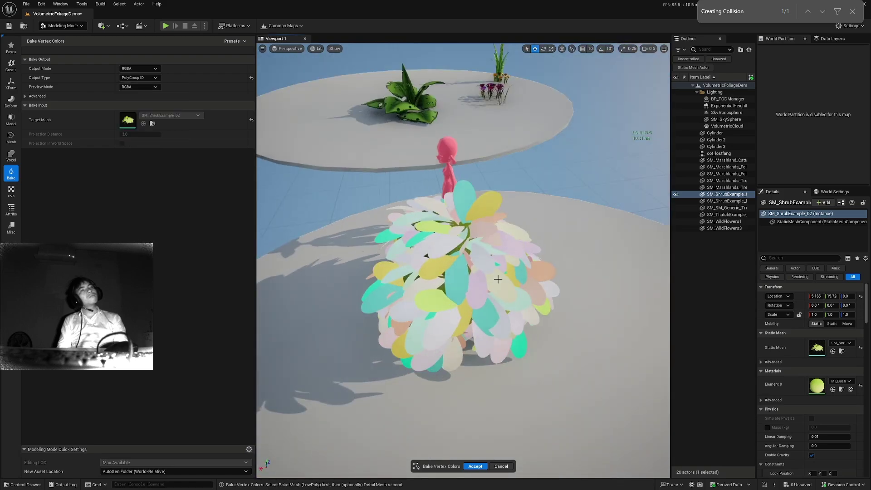
left_click(502, 467)
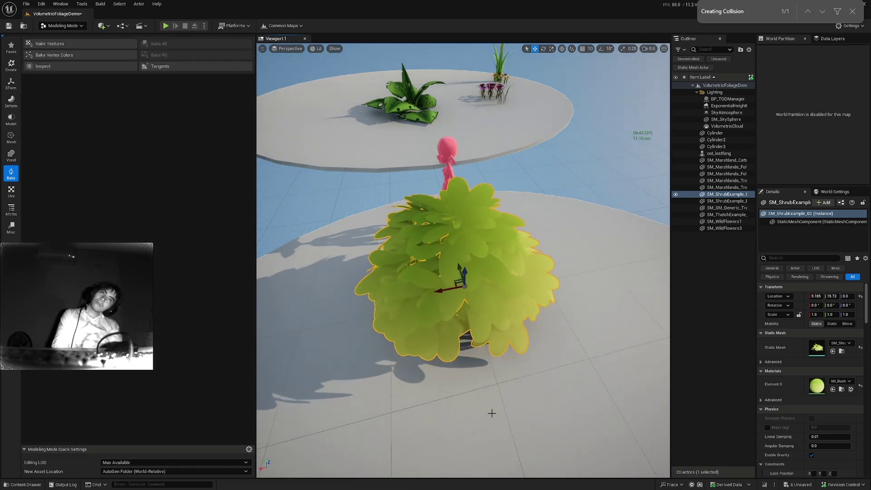
Open the shrub's MI_BushExample material instance and its parent material M_VolumeFoliage
left_click_drag(475, 348, 636, 295, "alt")
double_click(817, 386)
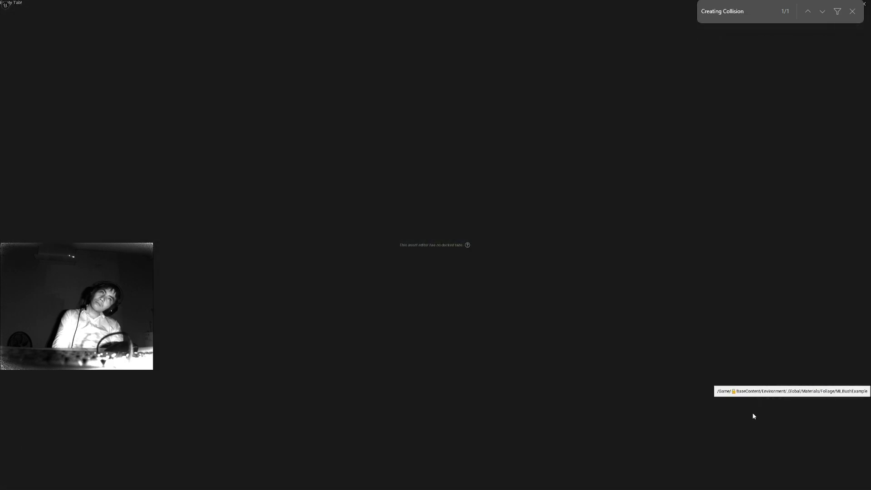
scroll(669, 423, "down", 10)
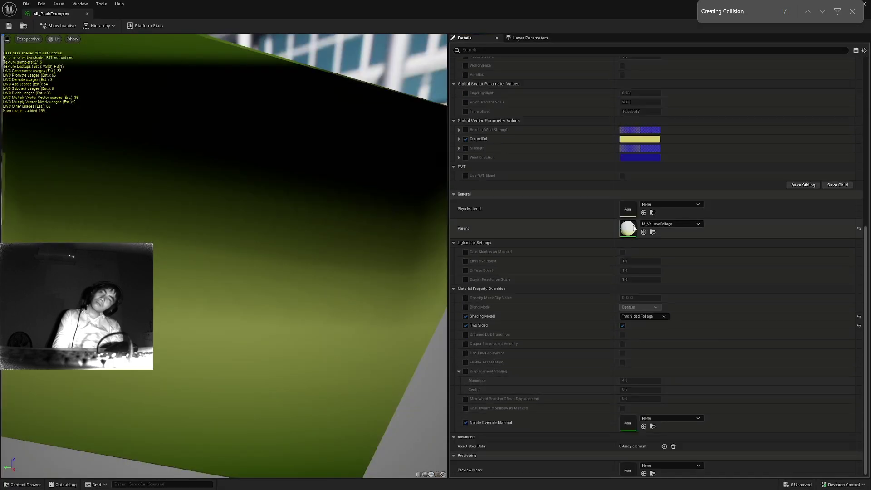
double_click(633, 230)
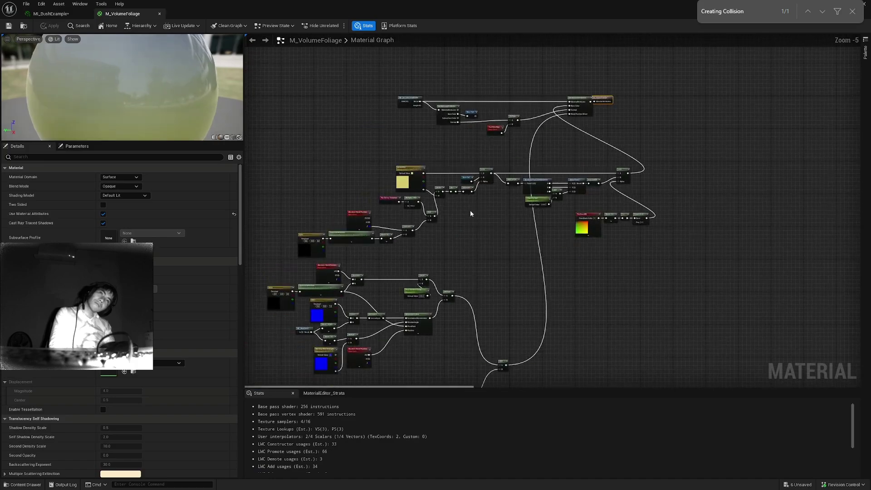
Examine the per-leaf wind movement nodes in the material graph, from Vertex Color through Per Vertex Variation to the final Multiply
scroll(468, 264, "up", 5)
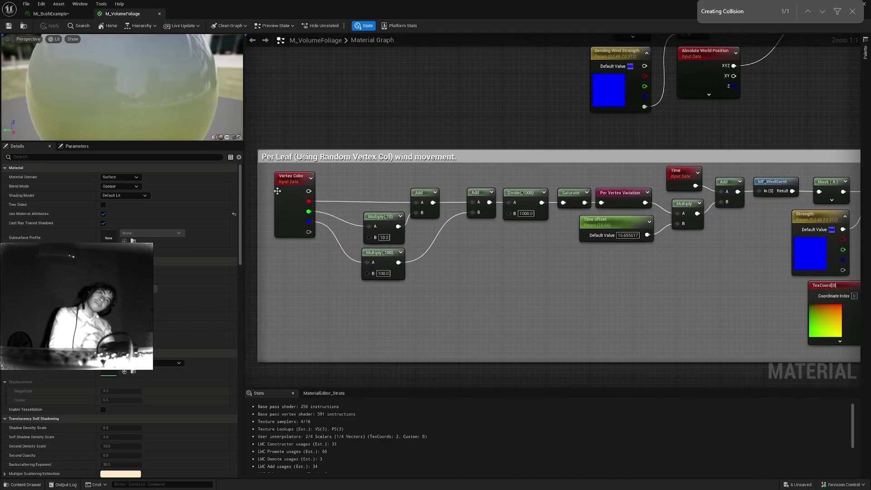
left_click_drag(395, 234, 576, 313)
left_click(284, 206)
right_click_drag(502, 239, 346, 243)
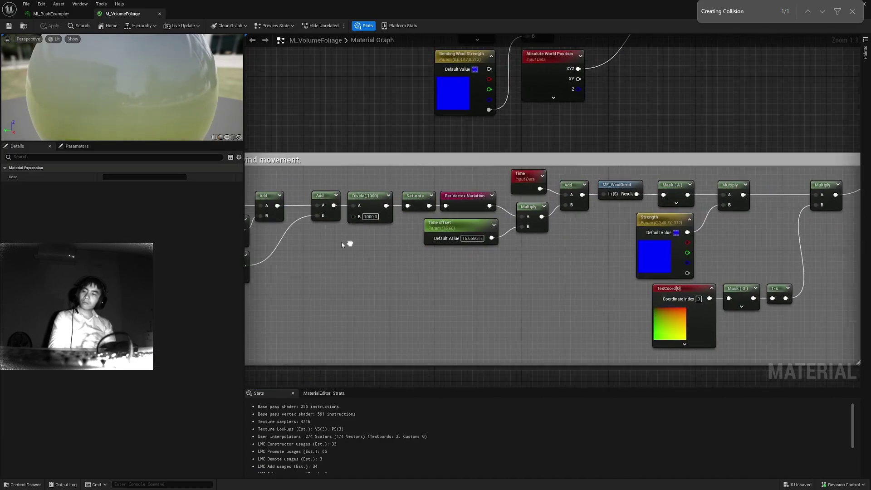
right_click_drag(401, 257, 266, 262)
left_click(329, 206)
right_click_drag(457, 237, 379, 266)
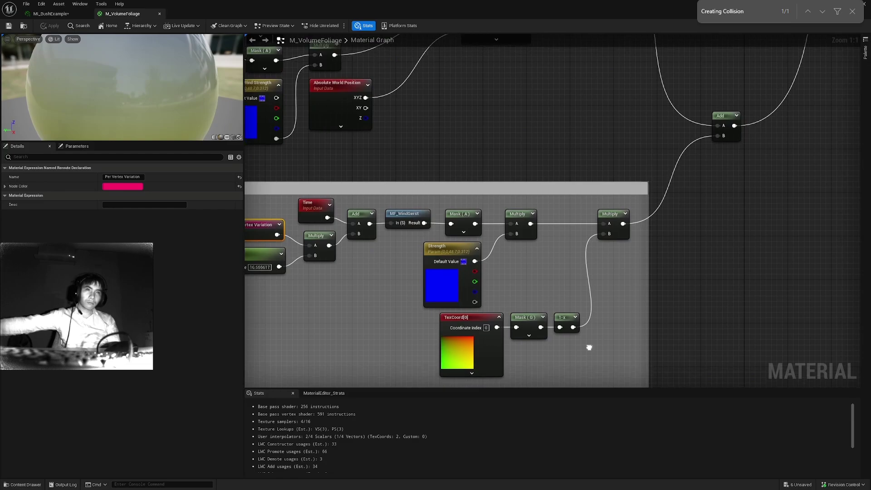
right_click_drag(589, 348, 609, 280)
left_click_drag(634, 308, 339, 152)
right_click_drag(465, 130, 438, 200)
left_click(493, 132)
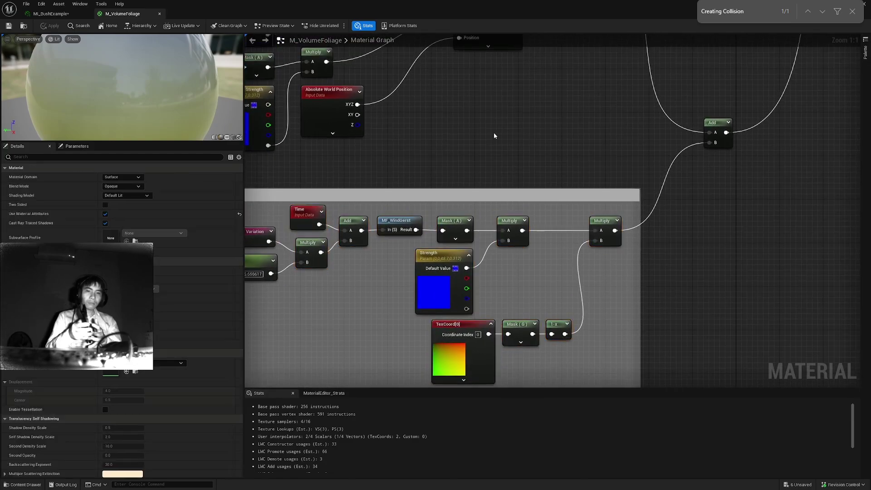
Examine how the wind and ground color nodes feed the M_VolumeFoliage output and return to the level editor
right_click_drag(525, 123, 520, 135)
scroll(520, 135, "down", 3)
scroll(620, 230, "down", 2)
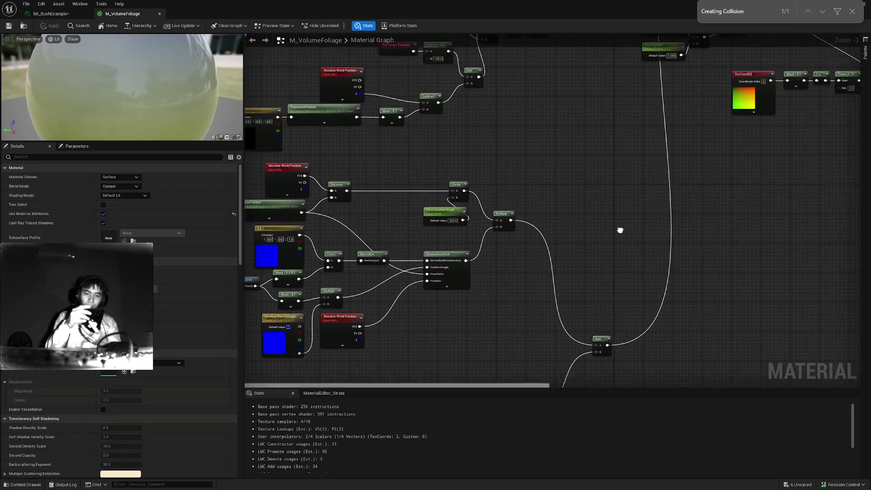
right_click_drag(585, 254, 537, 277)
scroll(564, 265, "up", 2)
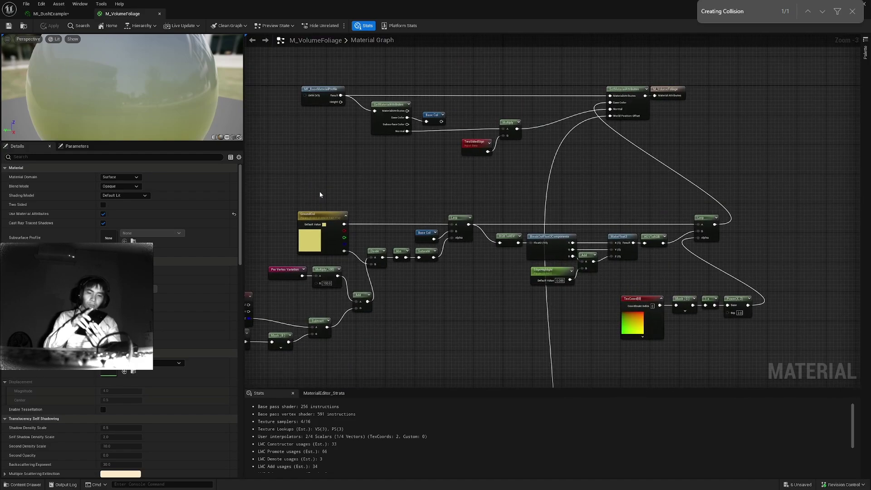
left_click(824, 4)
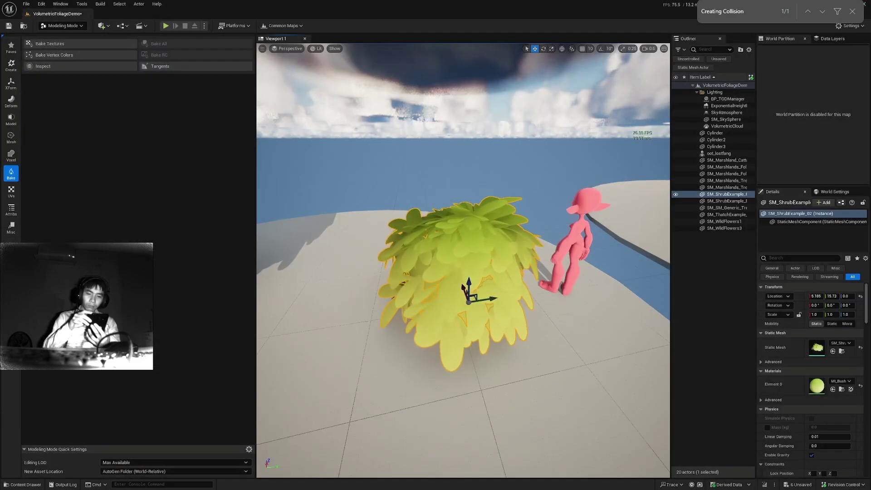
Examine the selected shrub's leaf shading and movement from several angles and distances
left_click(535, 157)
left_click(492, 201)
scroll(493, 198, "down", 6)
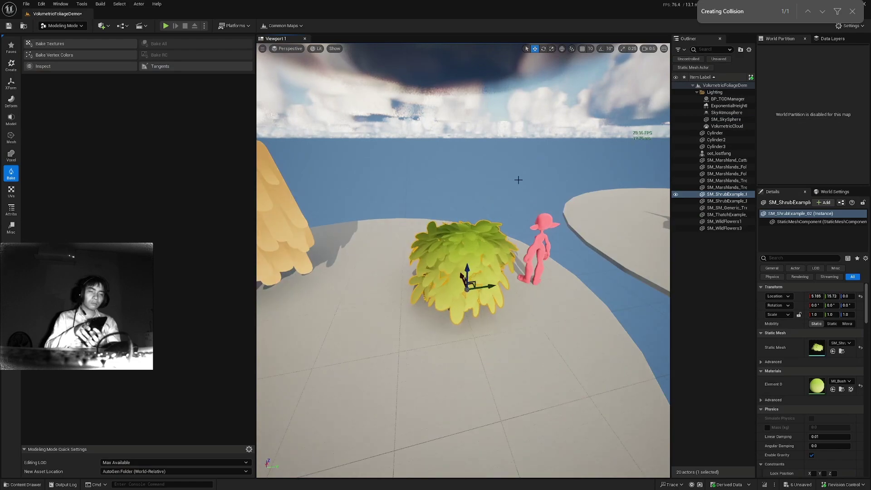
left_click_drag(520, 179, 576, 272, "alt")
scroll(576, 273, "up", 3)
left_click_drag(517, 141, 517, 177, "alt")
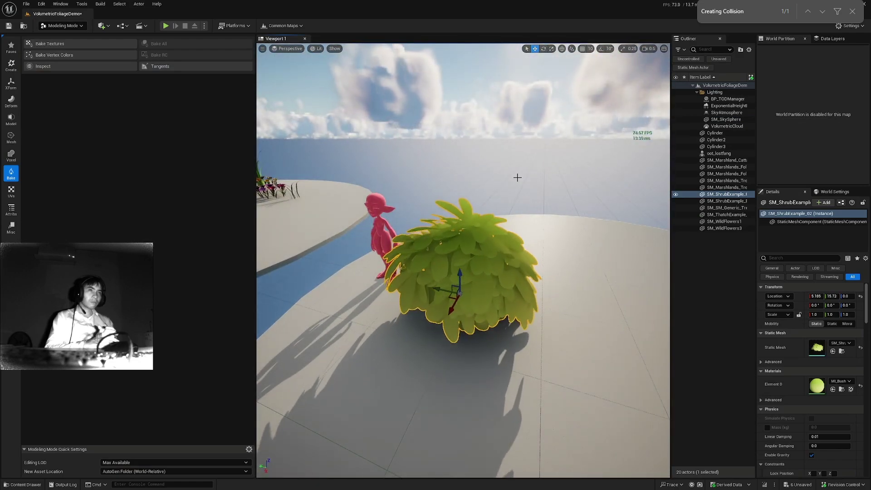
left_click_drag(545, 184, 422, 123, "alt")
scroll(537, 183, "up", 1)
scroll(537, 182, "up", 3)
scroll(537, 183, "down", 3)
left_click_drag(461, 205, 458, 212, "alt")
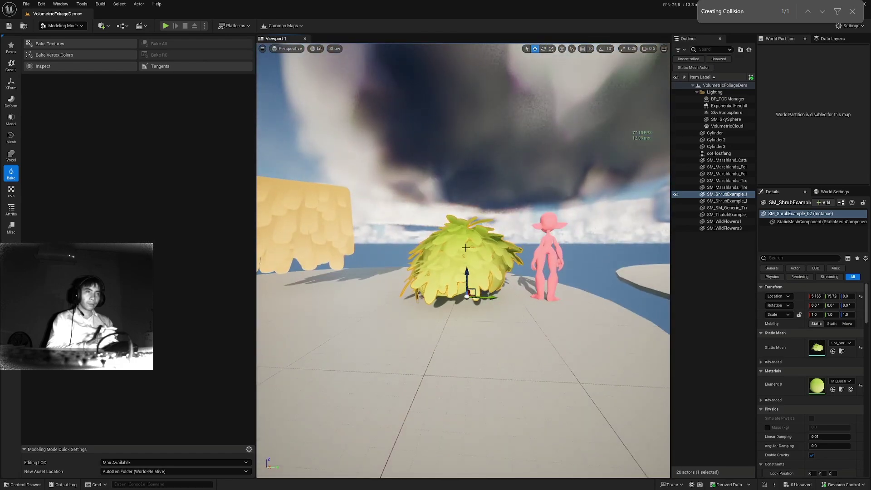
Remove the shrub's outline by selecting SM_SkySphere and examine the shrub's silhouette and shading from low and high angles
left_click_drag(466, 248, 510, 197, "alt")
left_click(511, 197)
left_click_drag(485, 284, 451, 298, "alt")
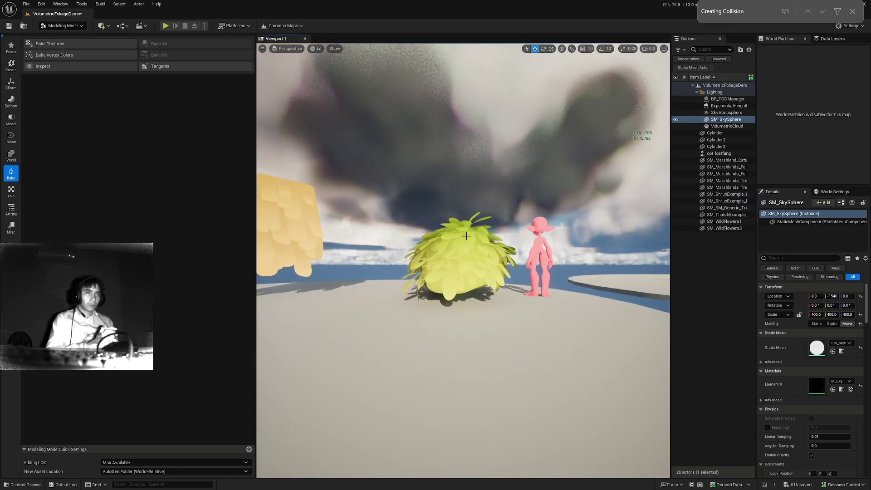
left_click_drag(467, 236, 467, 230, "alt")
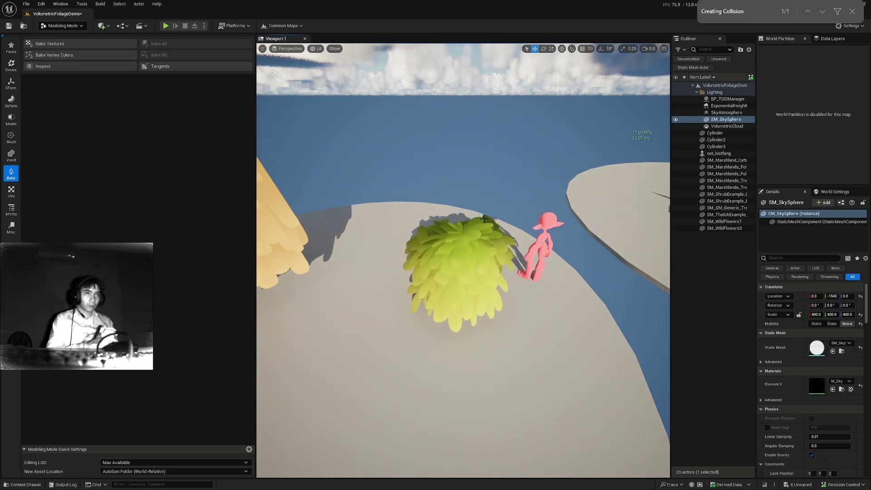
left_click_drag(484, 219, 464, 278, "alt")
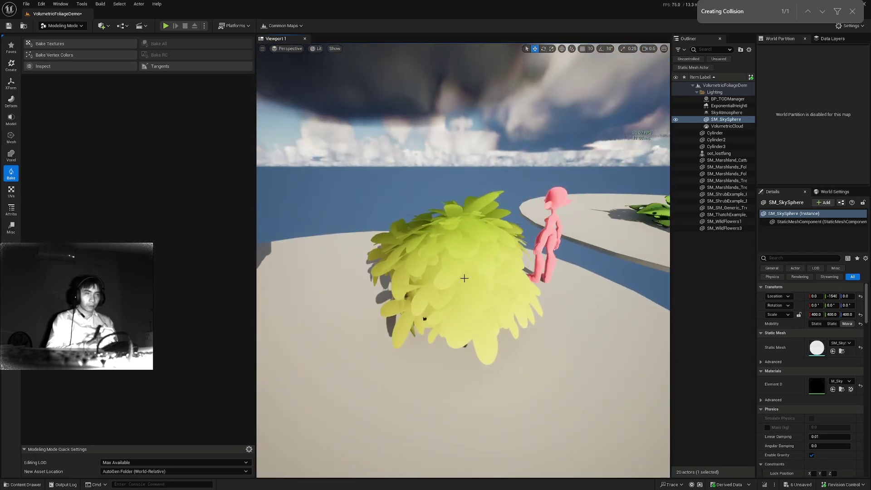
mouse_move(445, 243)
left_mouse_down("alt")
mouse_move(484, 269)
mouse_move(441, 242)
left_mouse_up("alt")
left_click_drag(462, 273, 472, 249, "alt")
left_click(492, 282)
left_click(463, 175)
left_click_drag(463, 175, 485, 178, "alt")
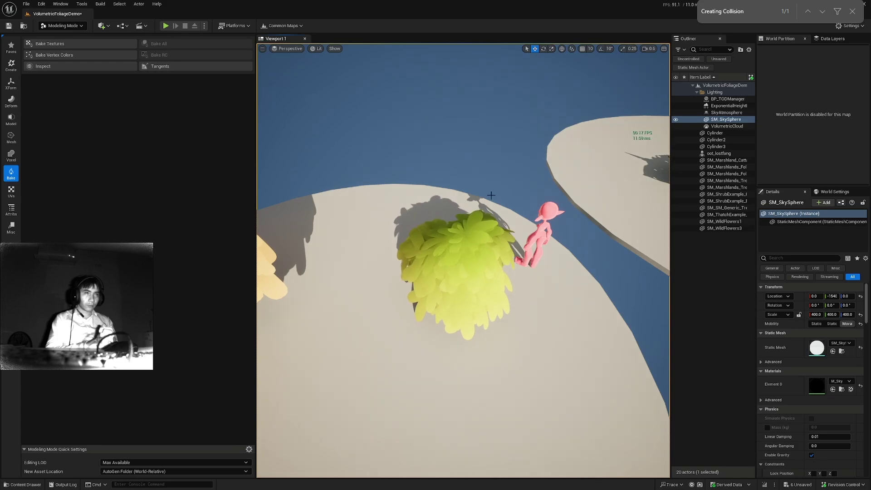
Switch to Blender, inspect the UV layout of leaf card Plane.198 in Edit Mode and return to Object Mode
key("alt+Tab")
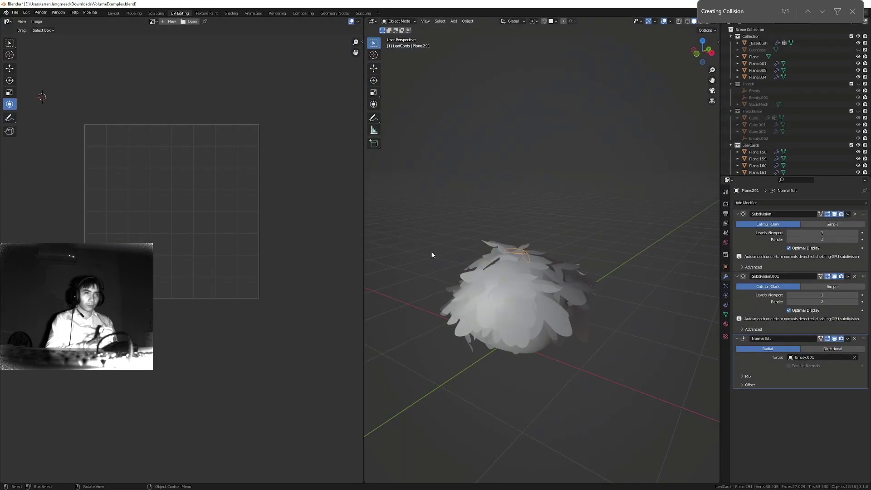
key("Tab")
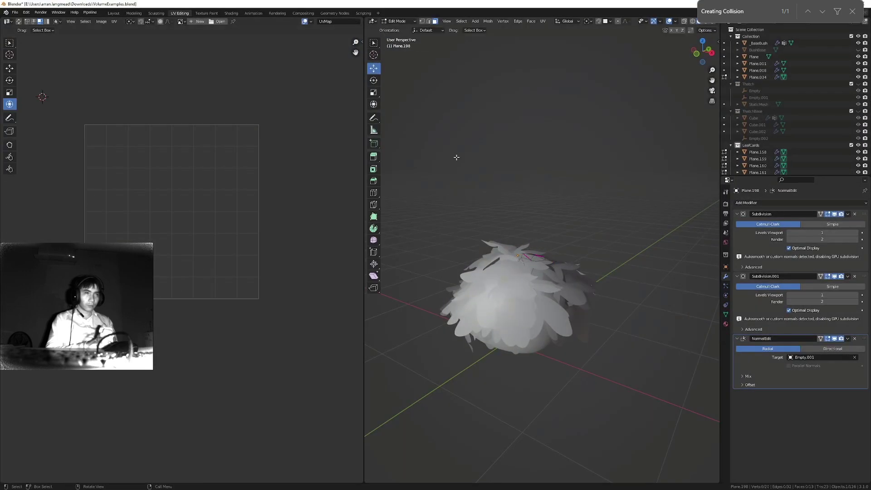
key("a")
left_click_drag(155, 335, 132, 88)
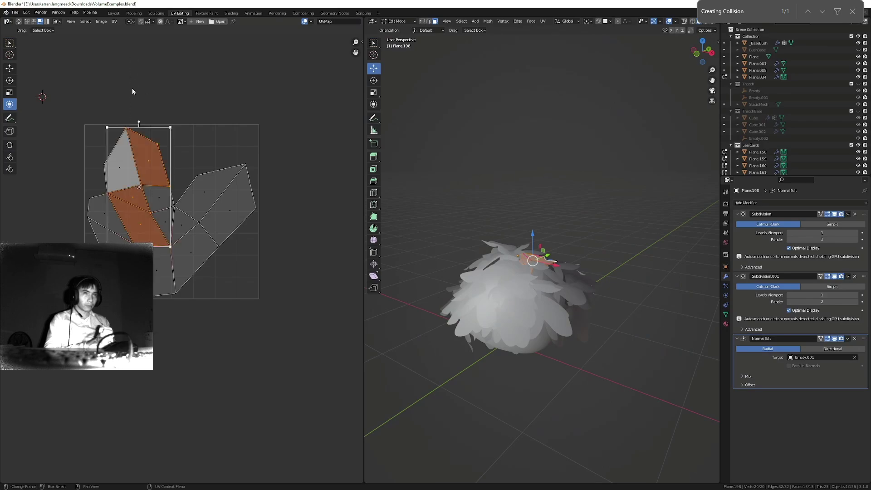
left_click(189, 316)
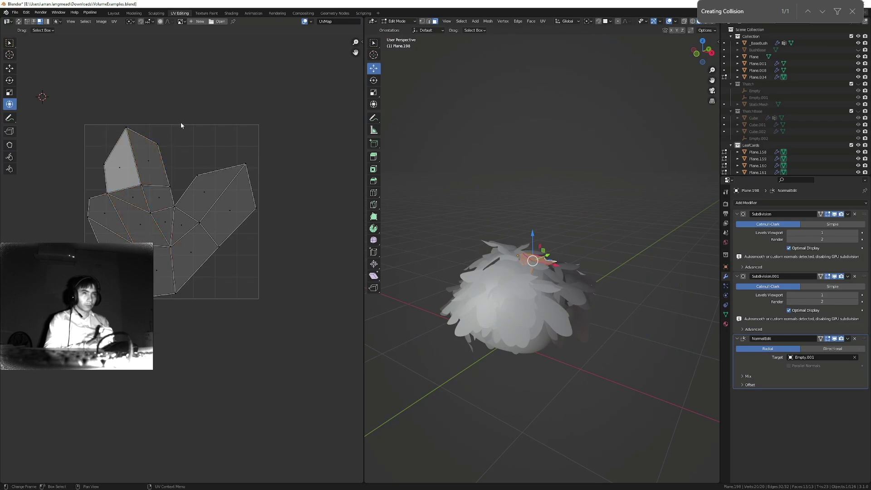
left_click(429, 116)
key("Tab")
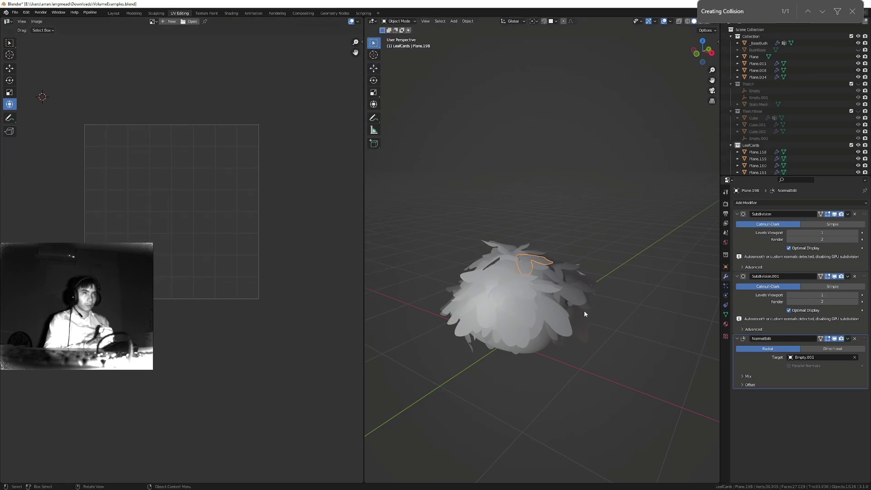
Select the _BaseBush mesh under the leaf cards and examine it from below
middle_click_drag(584, 310, 574, 263)
scroll(550, 337, "up", 2)
left_click(527, 390)
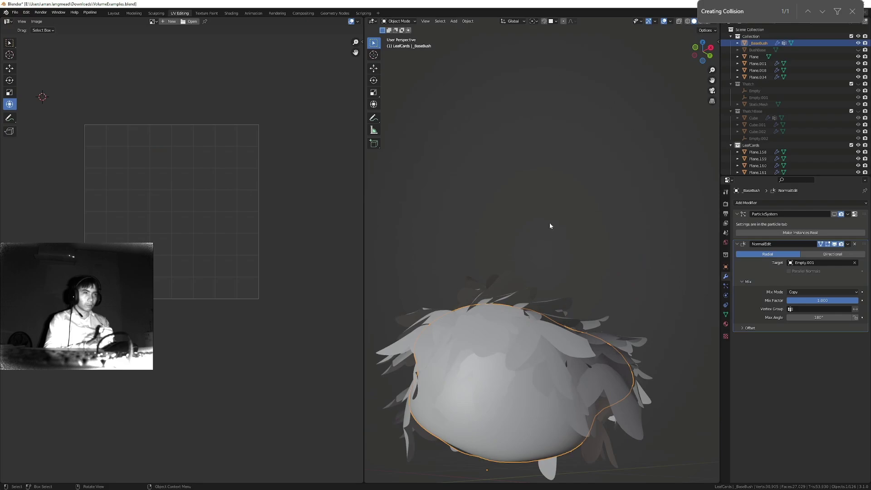
middle_click_drag(550, 225, 153, 331)
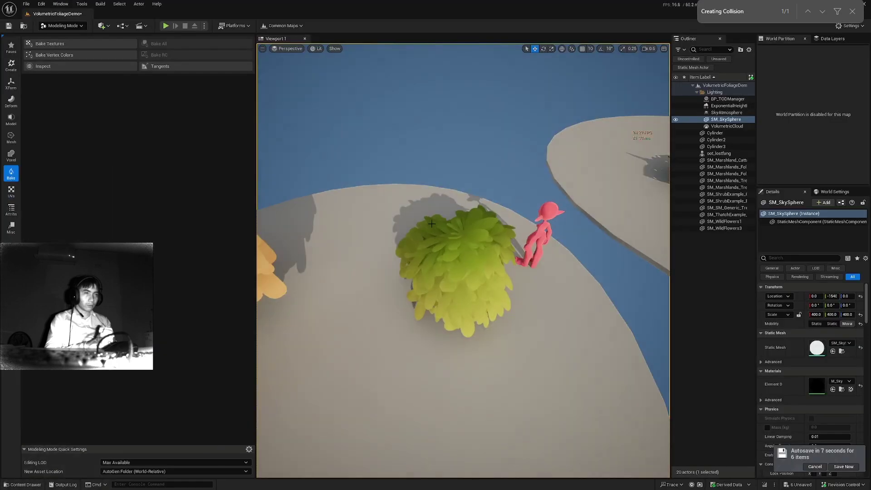
Switch to Unreal Editor and examine the shrub and thatch examples from a distance and from above
scroll(444, 277, "down", 3)
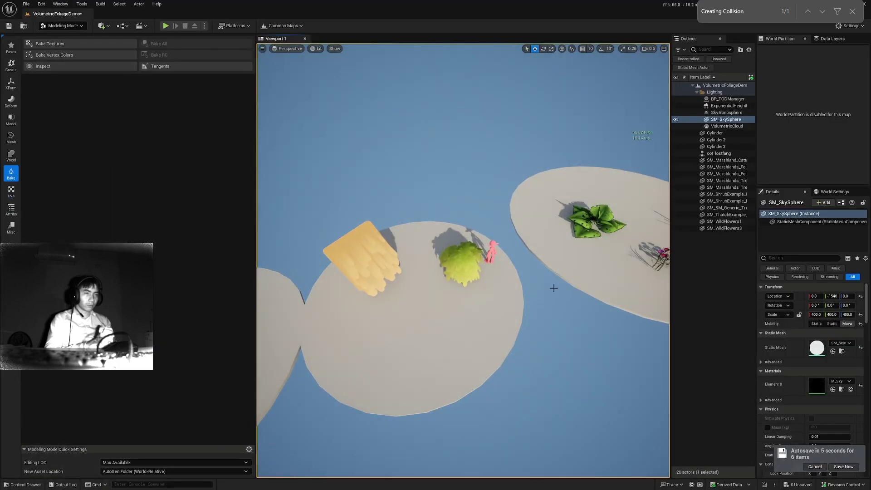
left_click_drag(553, 289, 554, 243, "alt")
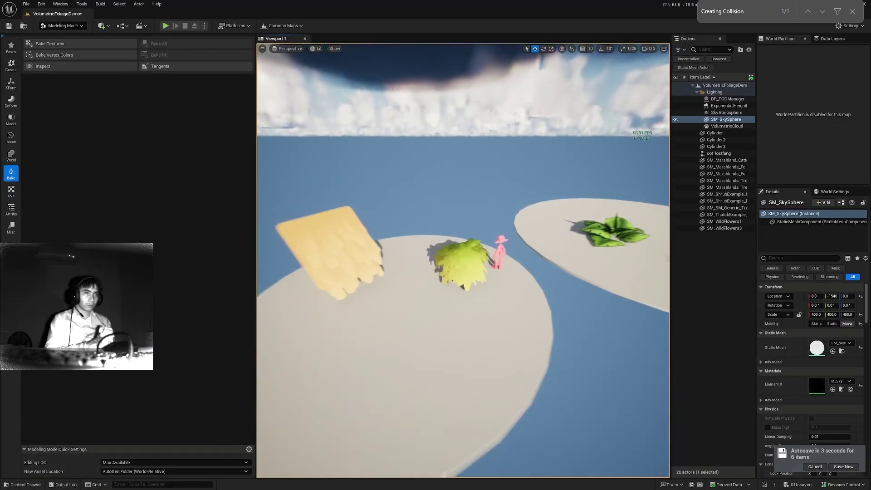
right_click_drag(509, 168, 535, 157, "alt")
left_click_drag(535, 158, 521, 210, "alt")
left_click_drag(529, 258, 503, 291, "alt")
right_click_drag(504, 290, 535, 291, "alt")
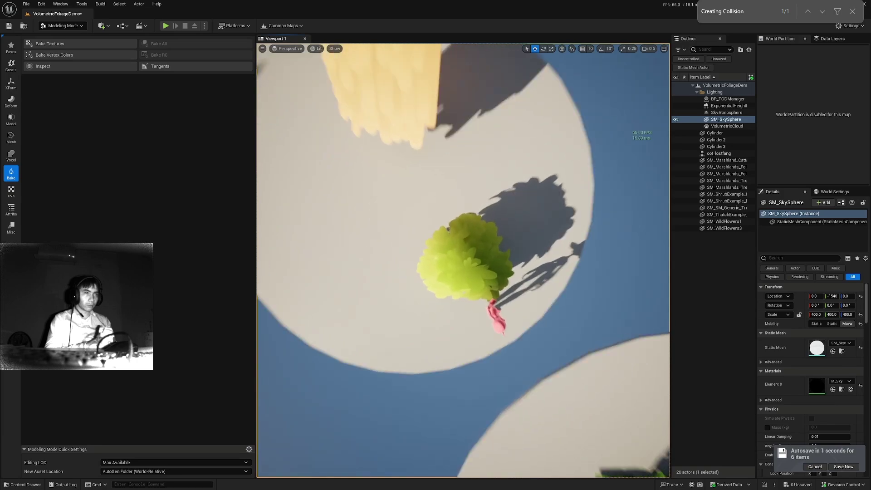
Fly to the large leafy tree in the demo level and examine its volumetric foliage up close
right_click_drag(555, 358, 590, 263)
key("e")
scroll(586, 236, "up", 1)
key("w")
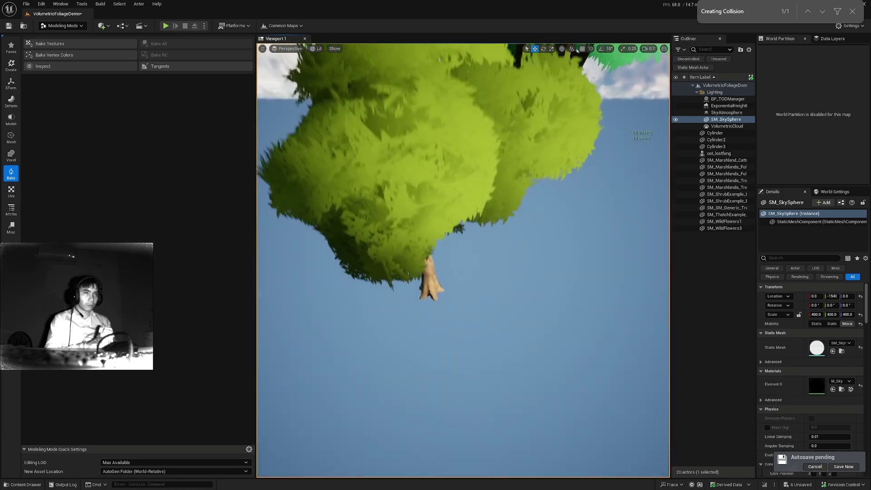
right_click_drag(427, 157, 418, 157)
key("e")
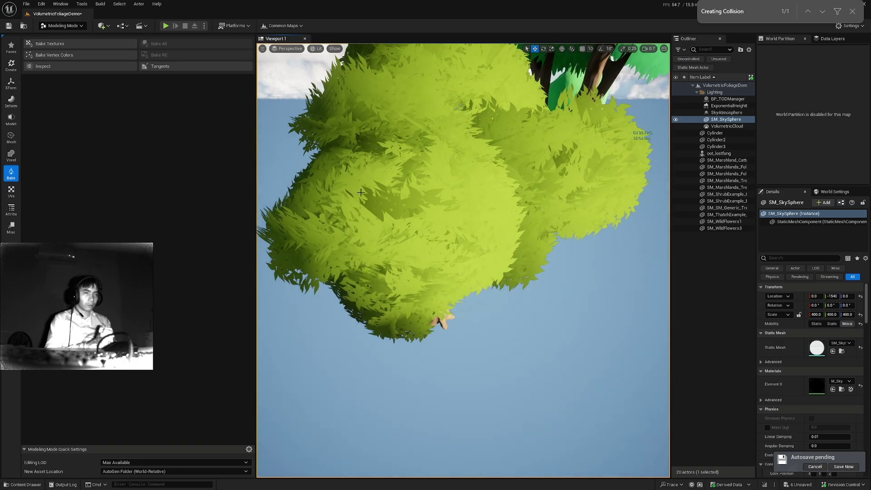
Fly from the large leafy tree back to the platform with the thatch, shrub and pink character
right_click_drag(451, 185, 436, 176)
key("w")
key("w")
right_click_drag(453, 209, 406, 245)
key("w")
right_click_drag(463, 254, 463, 272)
scroll(431, 252, "down", 3)
right_click_drag(393, 253, 388, 256)
right_click_drag(496, 206, 577, 184)
scroll(496, 206, "up", 3)
scroll(462, 261, "down", 2)
scroll(577, 184, "down", 4)
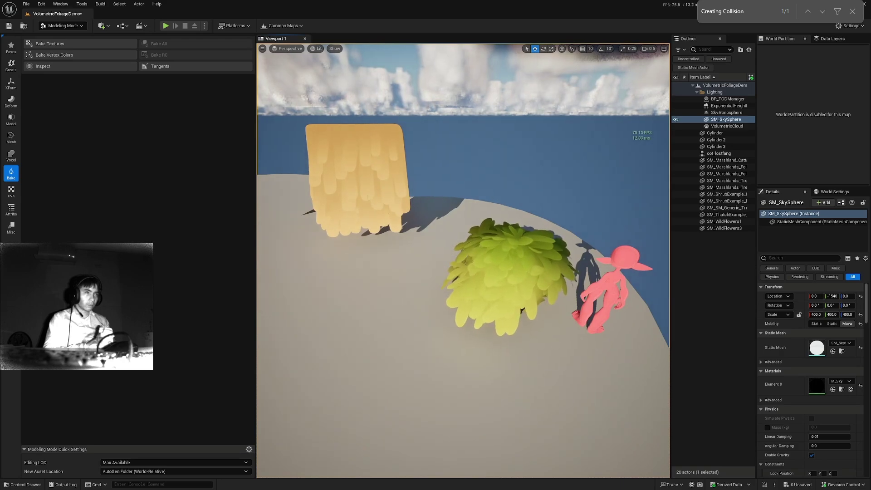
Select and frame the SM_ShrubExample_02 shrub, and switch the editor from Modeling Mode to Selection Mode
left_click(541, 277)
right_click_drag(560, 338, 590, 344)
key("f")
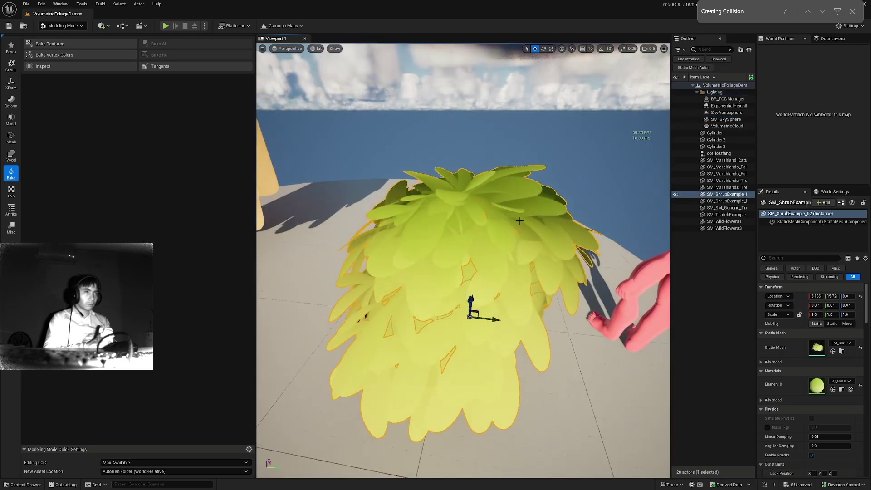
key("g")
mouse_move(458, 316)
right_mouse_down()
mouse_move(459, 354)
mouse_move(457, 317)
right_mouse_up()
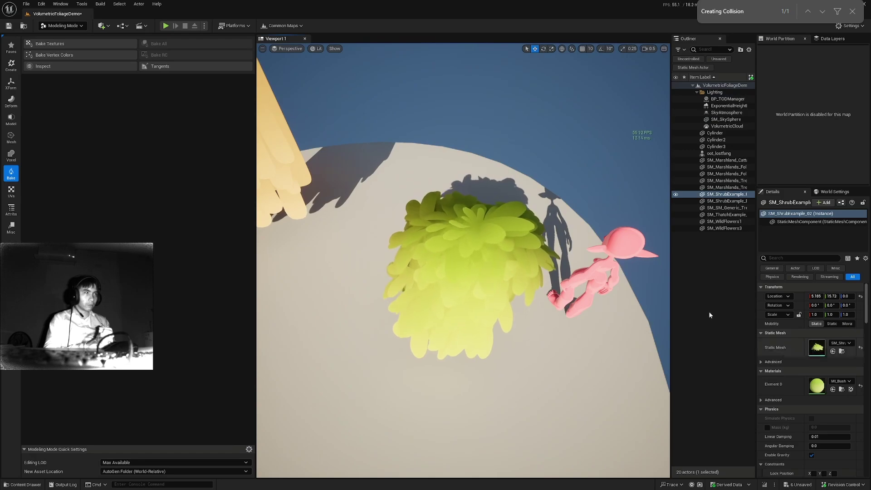
key("shift+1")
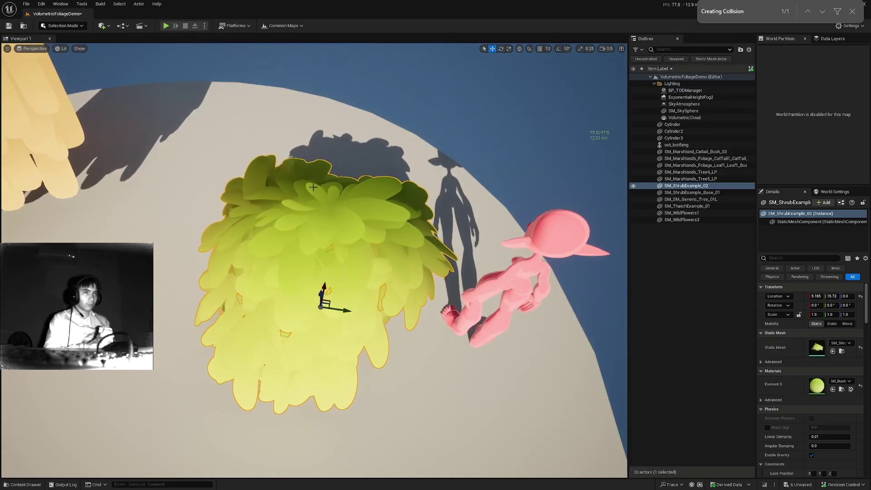
Open the shrub's static mesh asset for editing and filter its details by "normal"
double_click(818, 348)
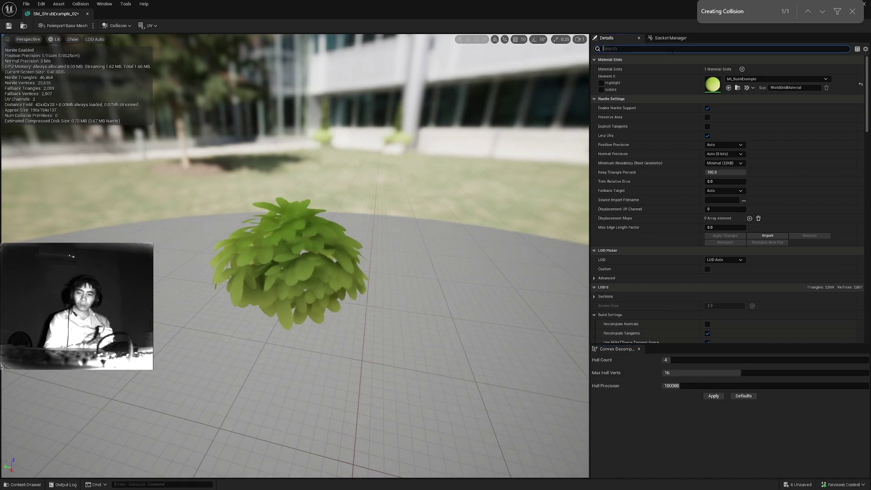
left_click(672, 50)
type("nomral")
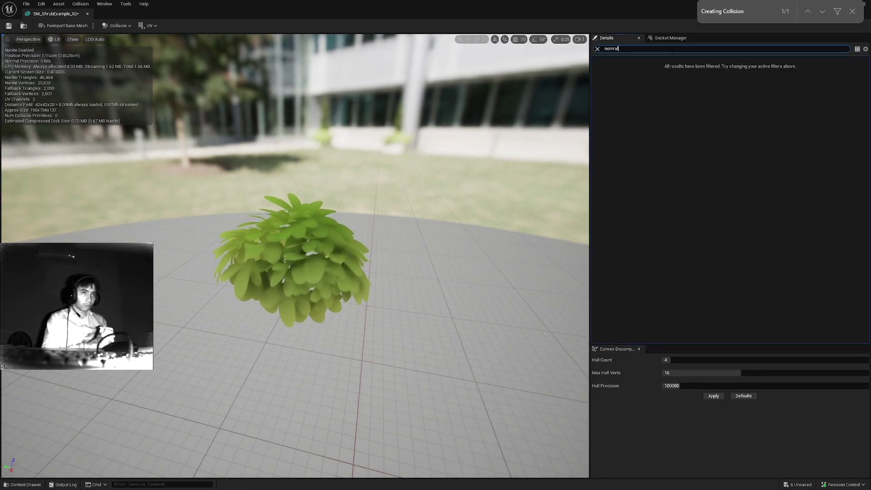
key("BackSpace")
key("BackSpace")
key("BackSpace")
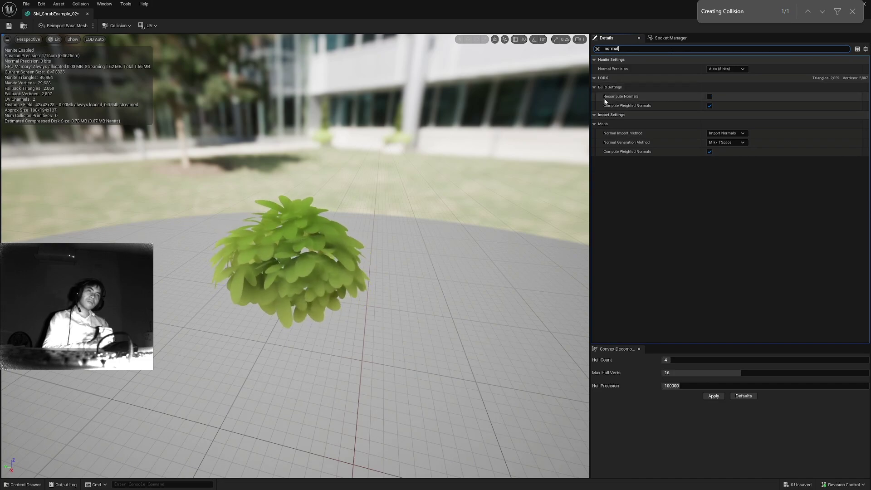
Disable Compute Weighted Normals on the shrub mesh, save the asset, and close it while applying the level of detail changes
left_click(709, 105)
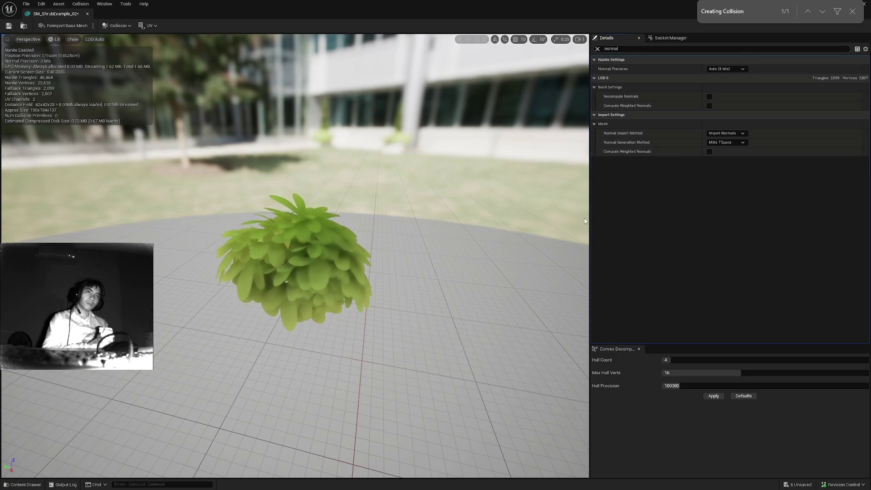
left_click(710, 152)
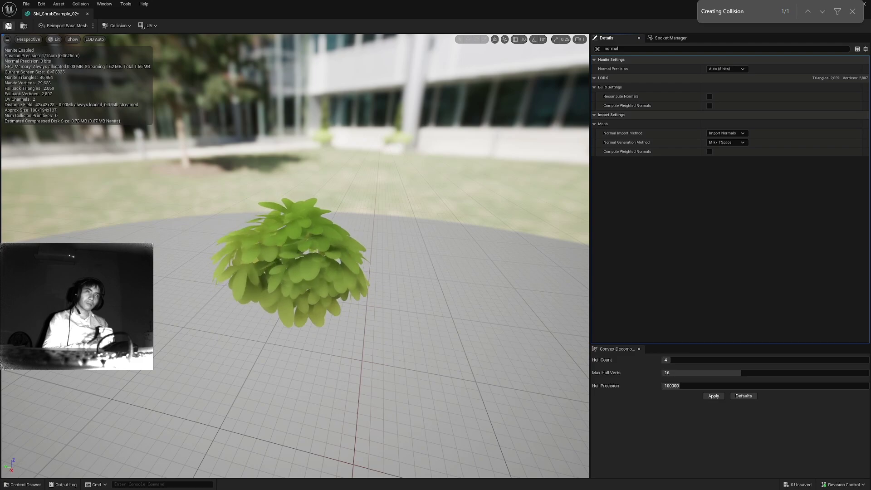
left_click(8, 26)
left_click(437, 325)
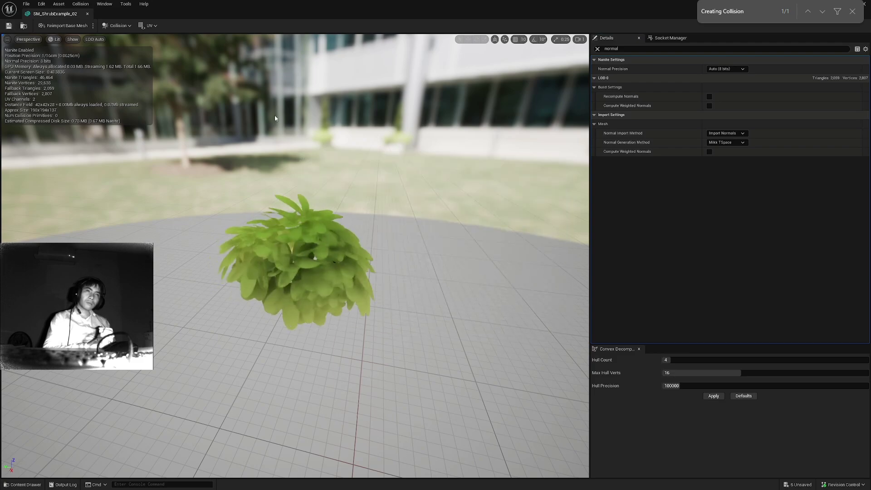
left_click(87, 14)
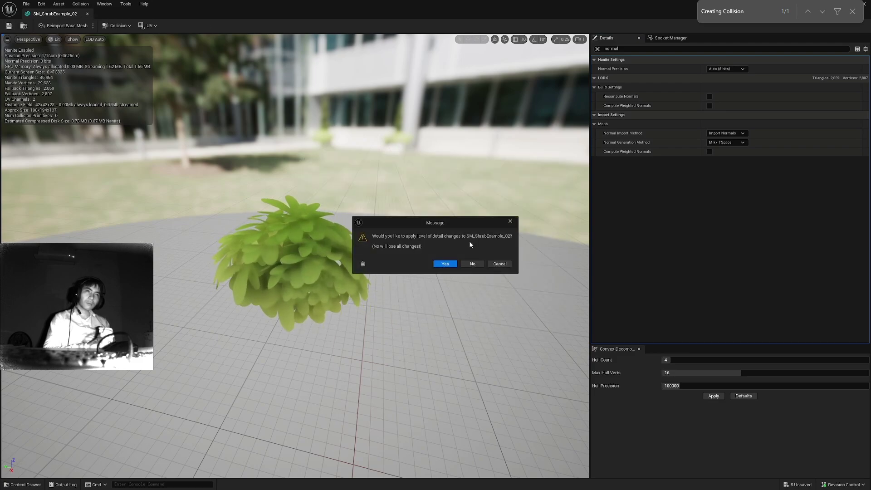
left_click(446, 265)
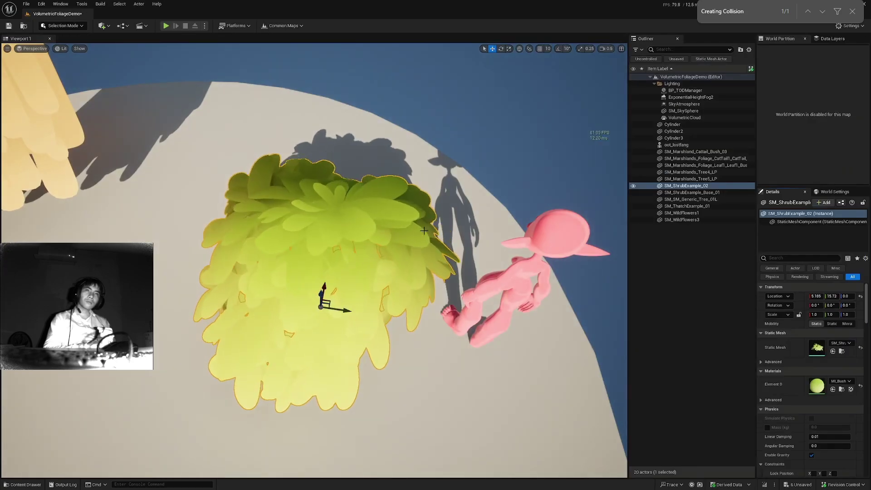
Examine the shrub's shading in the level from low, high and side angles, and reselect the shrub
left_click(526, 145)
scroll(527, 145, "down", 5)
left_click_drag(527, 145, 526, 50, "alt")
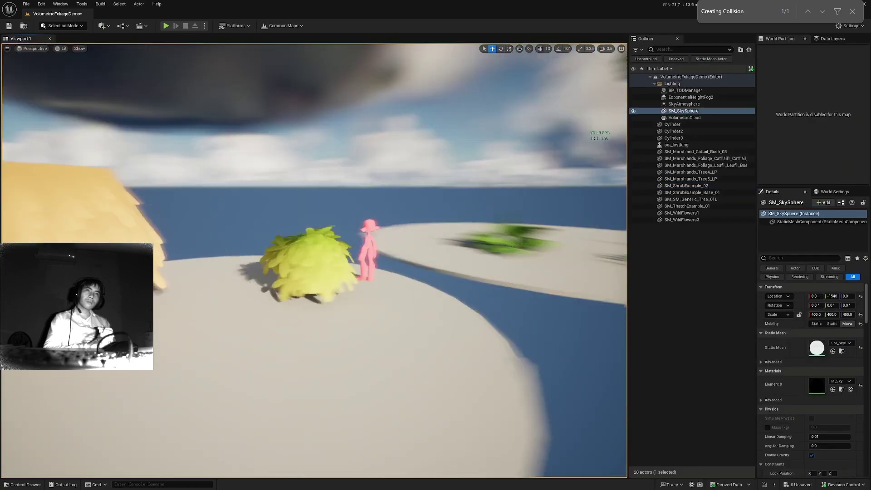
left_click_drag(426, 198, 621, 238, "alt")
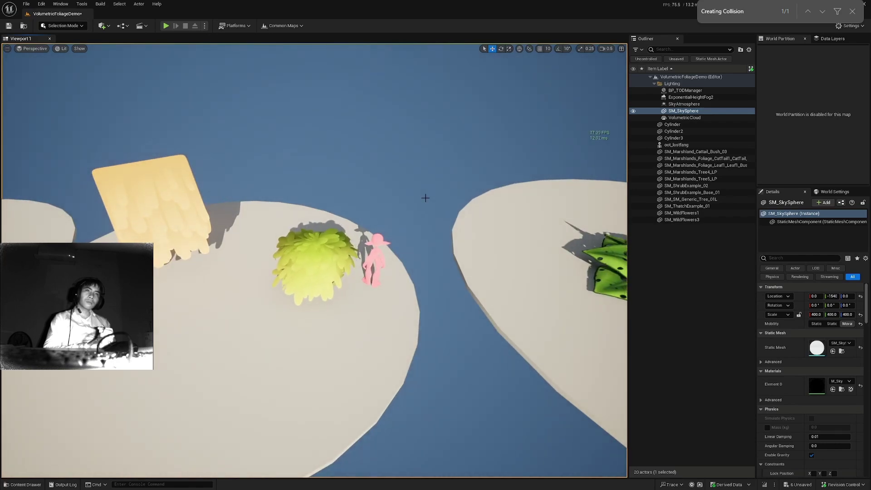
right_click_drag(425, 198, 416, 157)
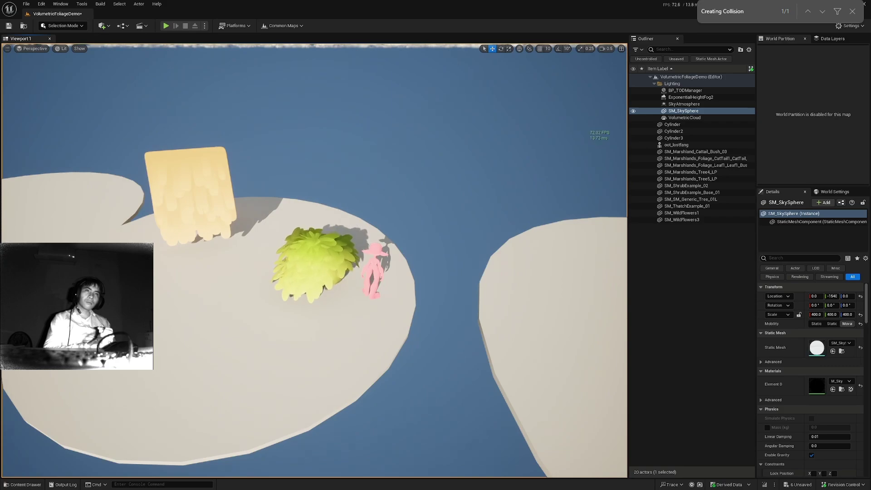
left_click_drag(295, 345, 381, 284, "alt")
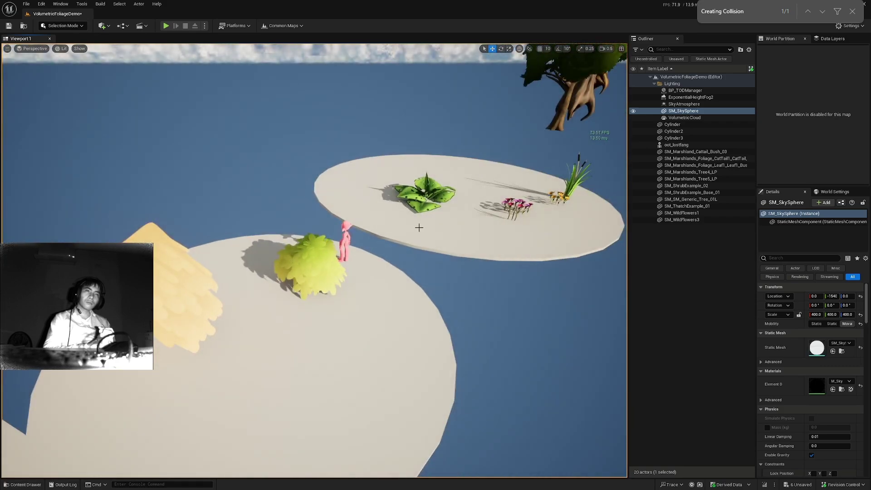
right_click_drag(418, 228, 450, 224)
scroll(386, 240, "up", 3)
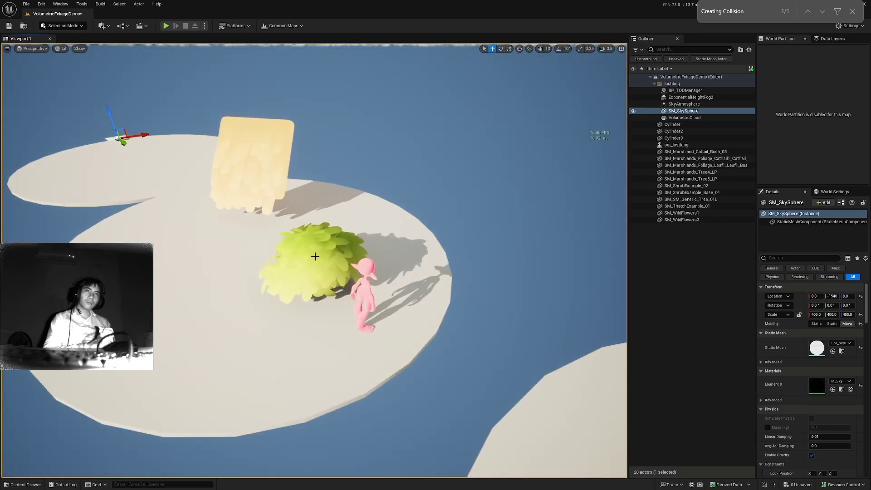
left_click(338, 289)
left_click_drag(338, 289, 444, 242, "alt")
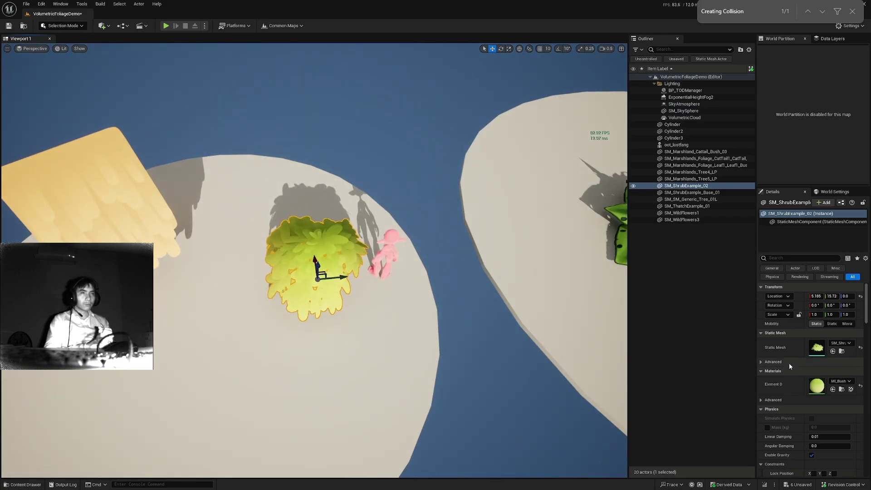
Open the shrub's MI_BushExample material instance, check its Shading Model and Two Sided overrides, and close it
double_click(814, 386)
scroll(662, 376, "down", 5)
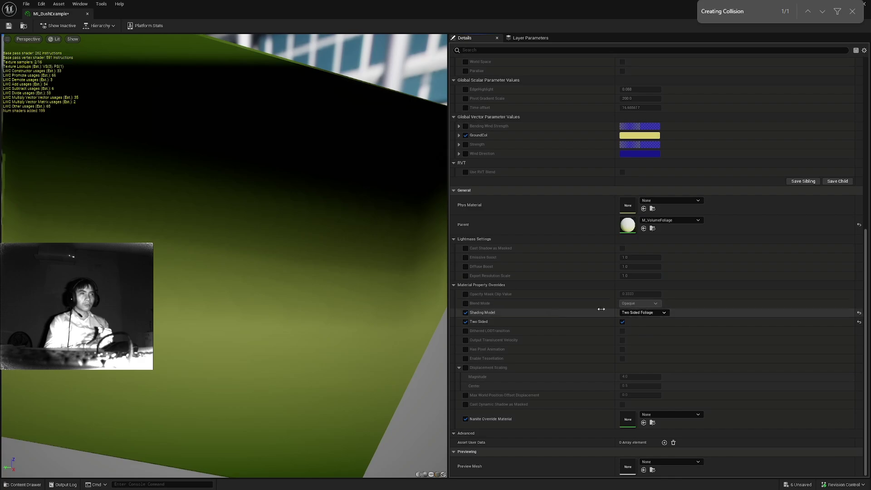
left_click(865, 3)
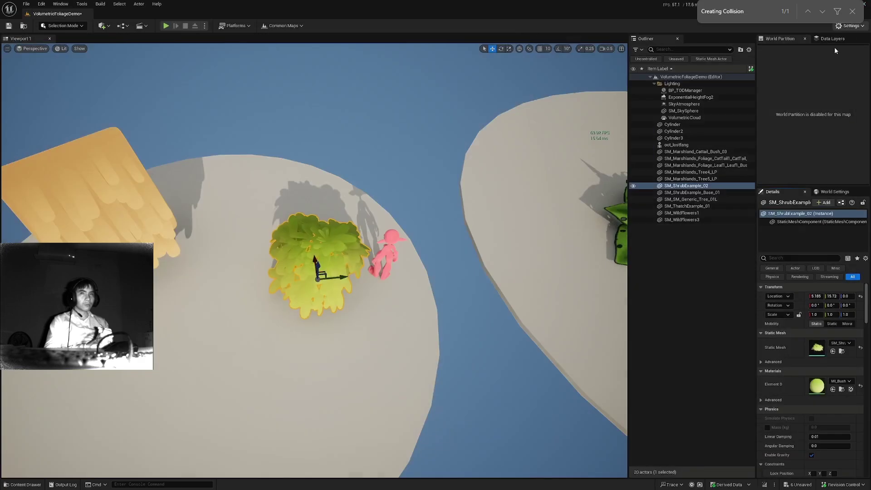
Reopen the selected shrub's MI_BushExample material instance and open its parent material M_VolumeFoliage
left_click_drag(318, 273, 313, 196, "alt")
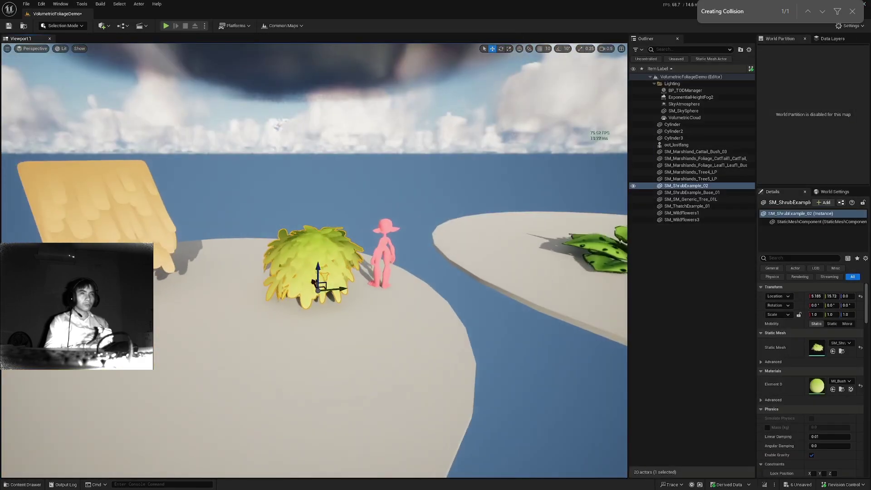
right_click_drag(313, 195, 345, 195, "alt")
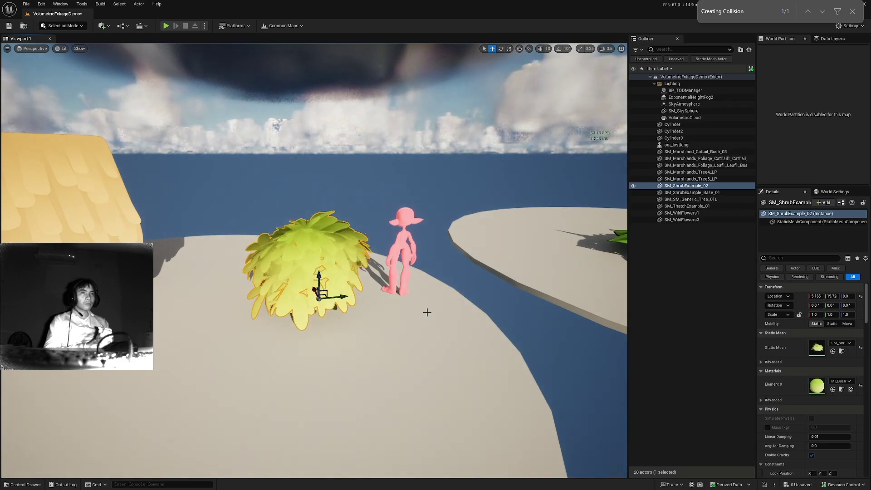
left_click_drag(412, 241, 242, 207, "alt")
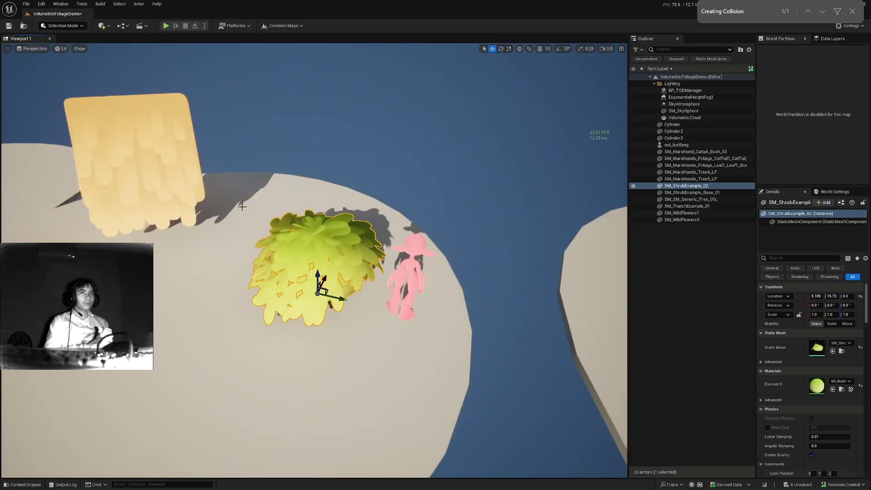
double_click(815, 388)
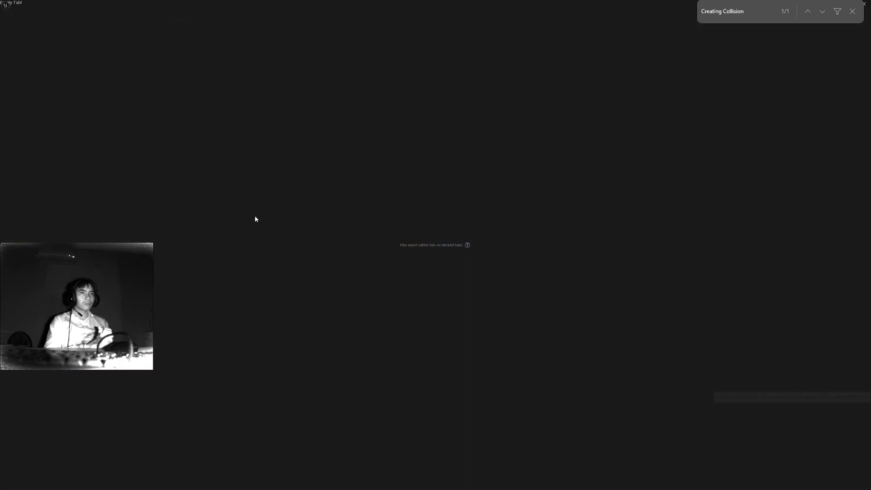
scroll(588, 357, "down", 10)
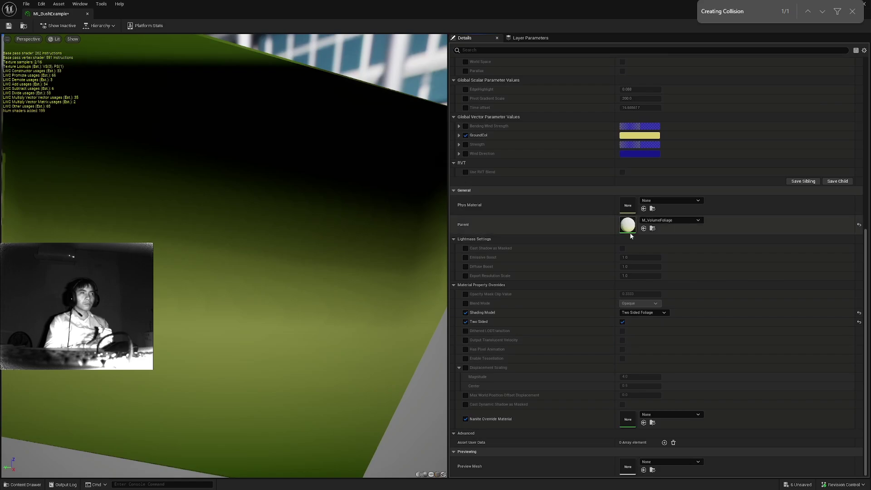
double_click(629, 224)
scroll(577, 274, "up", 5)
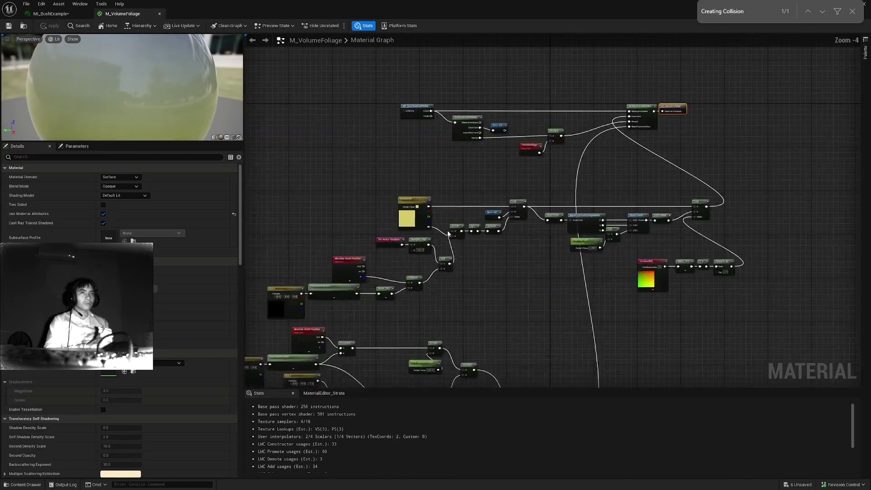
Open the MF_WindGerst function from the material graph, examine its chained wave nodes and Quality Switch, and close it
scroll(481, 268, "down", 8)
mouse_move(458, 217)
right_mouse_down()
mouse_move(475, 259)
mouse_move(478, 188)
mouse_move(454, 175)
mouse_move(464, 232)
right_mouse_up()
scroll(431, 136, "up", 6)
scroll(455, 163, "up", 5)
double_click(465, 297)
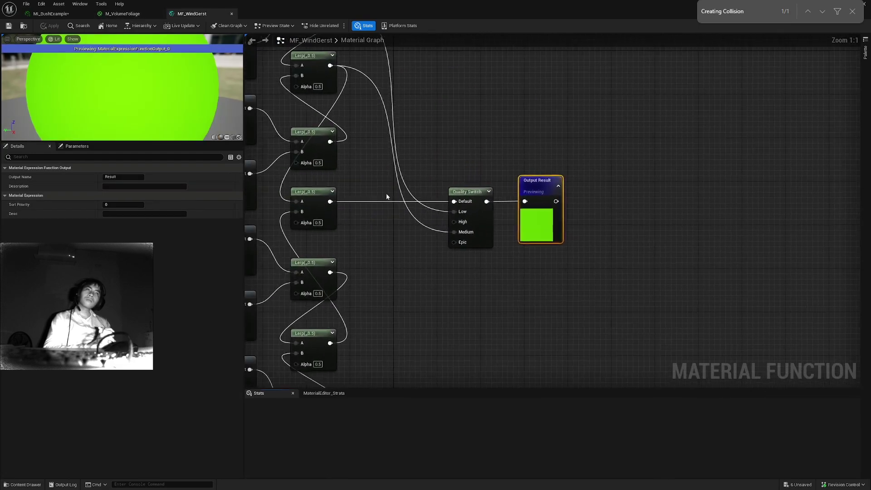
scroll(537, 219, "down", 2)
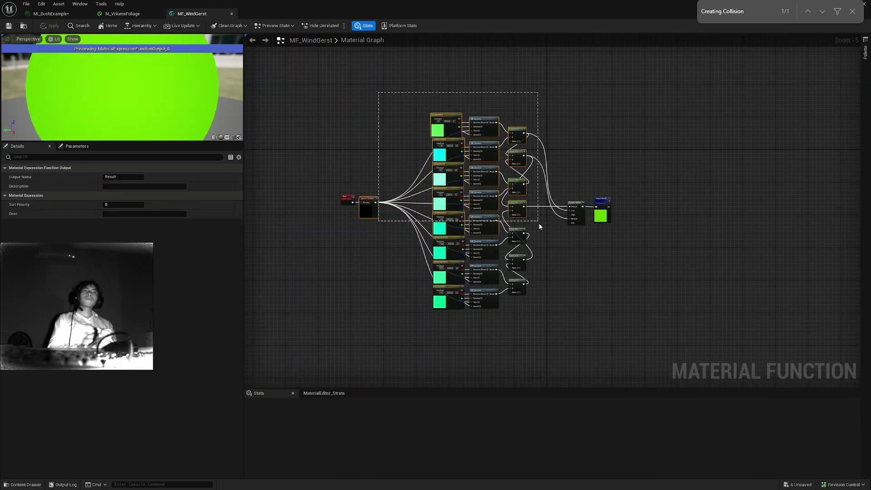
left_click_drag(529, 329, 444, 143)
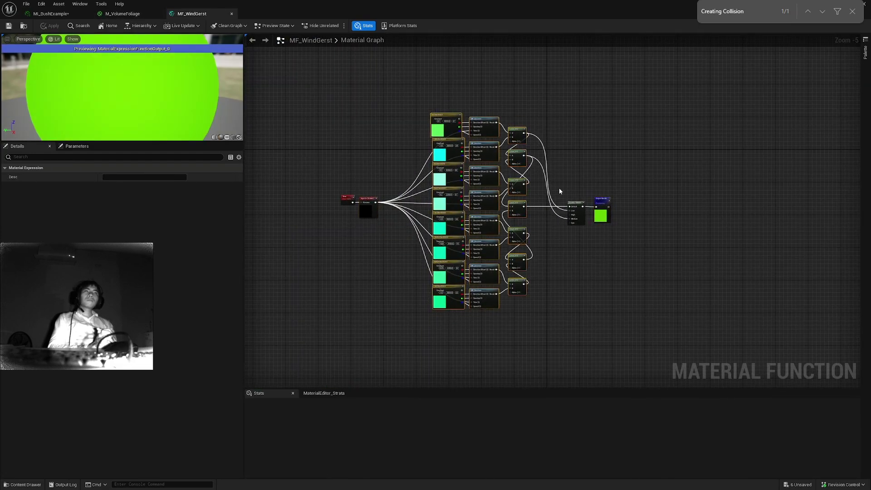
scroll(615, 164, "up", 5)
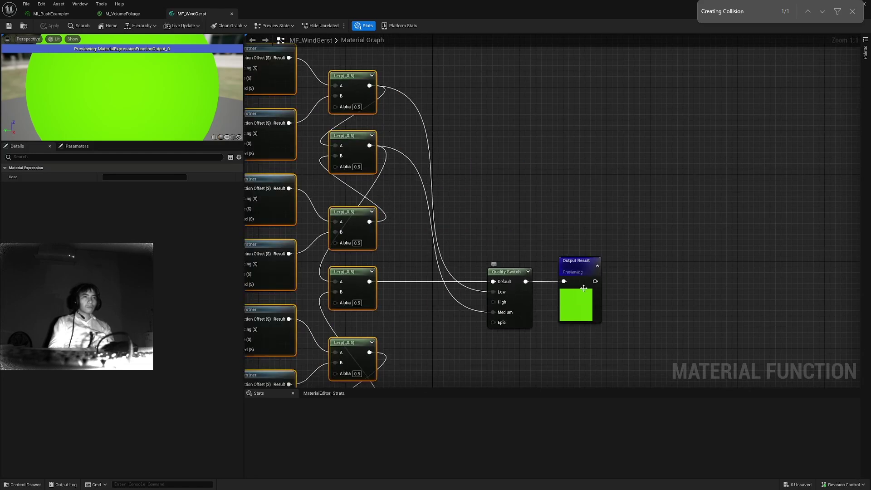
left_click(231, 15)
Locate the wind bending section of the M_VolumeFoliage graph and select its nodes, including the RotateAboutAxis node
scroll(534, 214, "down", 2)
right_click_drag(533, 214, 446, 310)
scroll(502, 230, "down", 1)
scroll(502, 230, "down", 3)
scroll(484, 323, "up", 3)
right_click_drag(572, 125, 492, 235)
right_click_drag(357, 198, 554, 128)
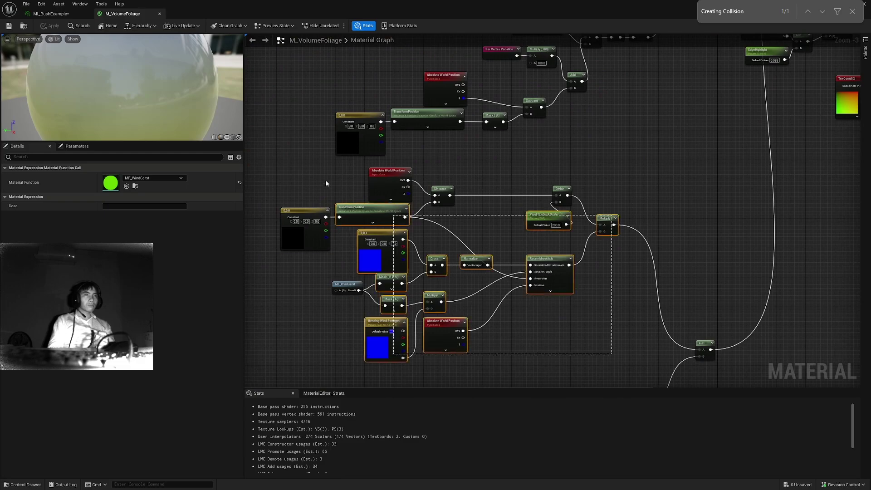
left_click_drag(325, 180, 318, 177)
Select the whole per-leaf comment group below the bending nodes and examine its vertex-color-driven wind nodes
right_click_drag(495, 333, 490, 149)
scroll(467, 225, "down", 1)
right_click_drag(352, 173, 428, 162)
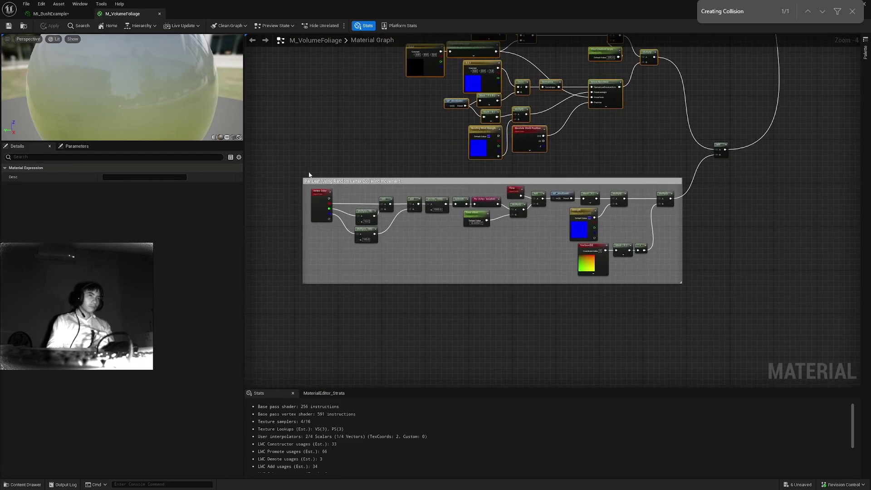
left_click_drag(284, 170, 688, 320)
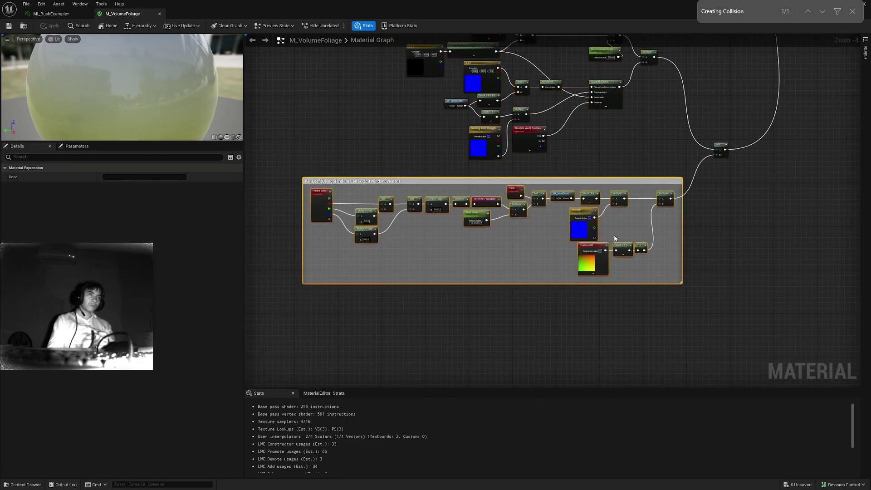
scroll(590, 222, "up", 5)
scroll(662, 211, "down", 3)
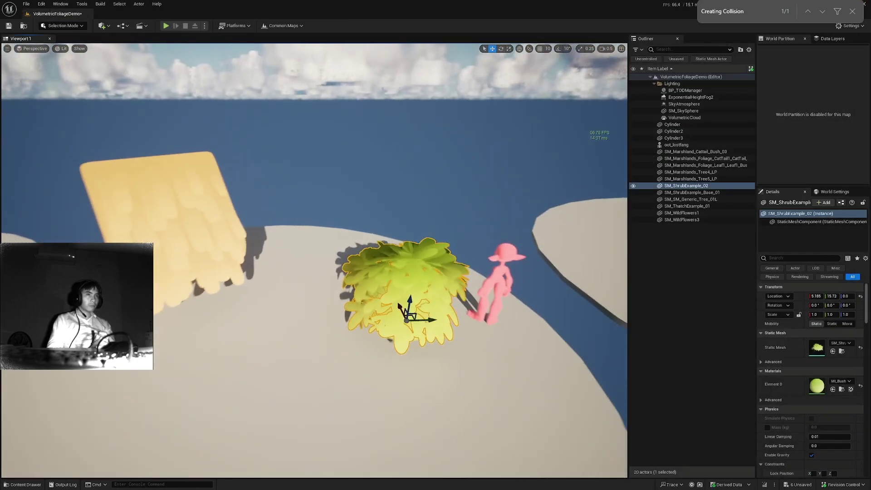
Return to the VolumetricFoliageDemo level, clear the shrub selection and examine the thatch example beside it
right_click_drag(313, 195, 222, 184)
left_click(222, 185)
left_click(490, 292)
left_click(284, 181)
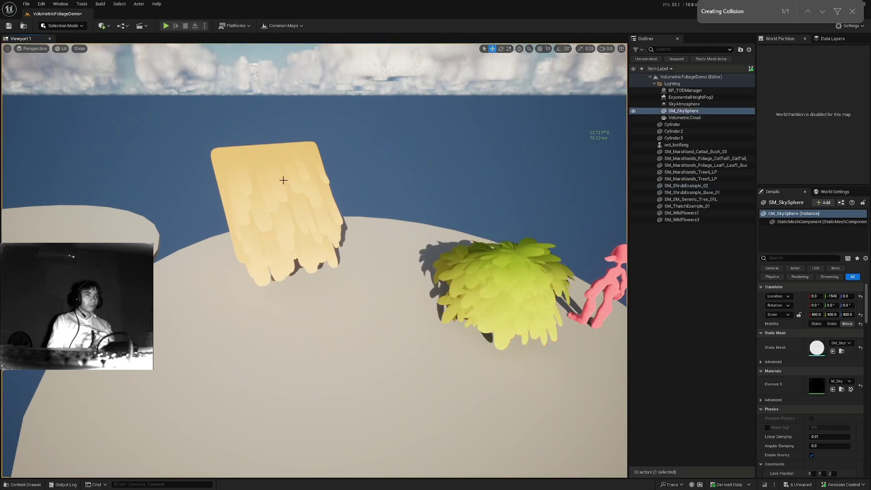
Select the thatch example and view it together with the neighbouring shrub and plant platforms
key("f")
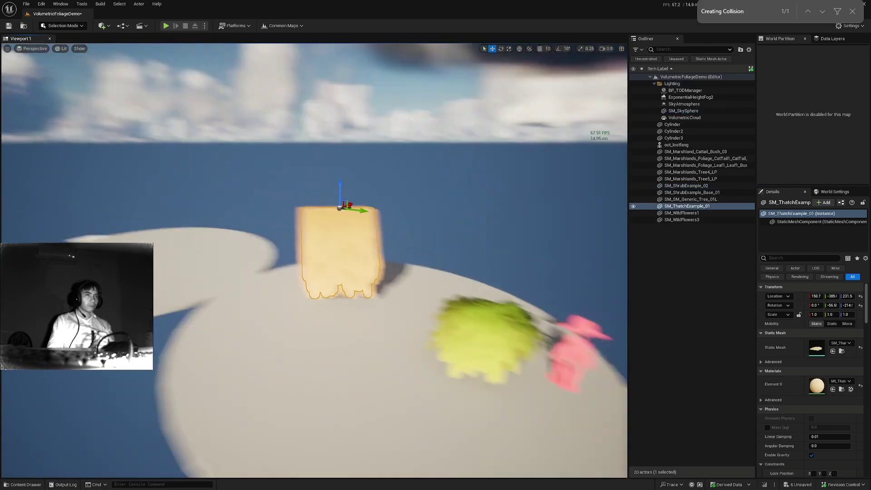
right_click_drag(284, 181, 395, 228)
scroll(380, 190, "up", 4)
scroll(556, 130, "up", 4)
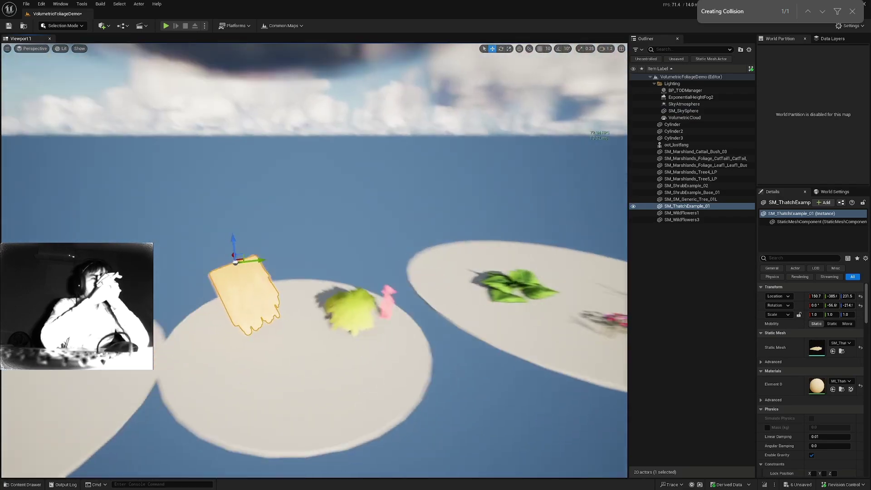
right_click_drag(339, 207, 340, 207)
Search all project content for "bush" and place the Bush_Krumine_leaf_krumine_bush mesh on the platform in front of the shrub example
key("ctrl+space")
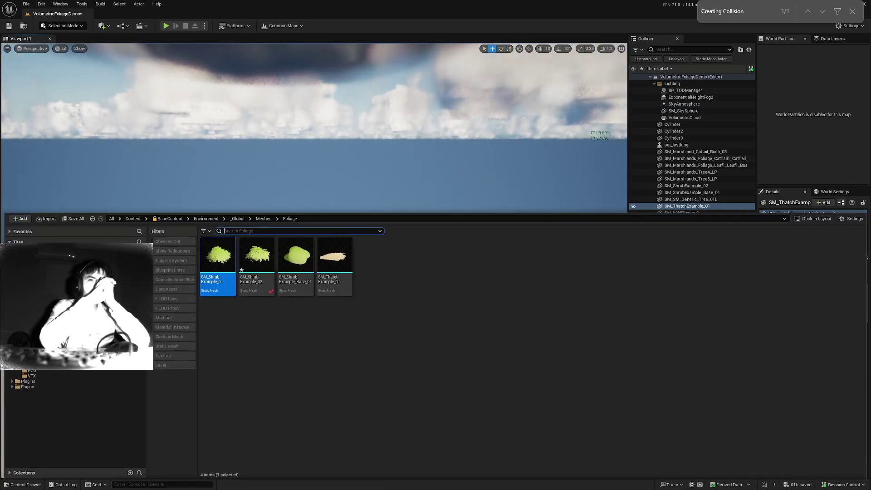
left_click(206, 219)
type("bush")
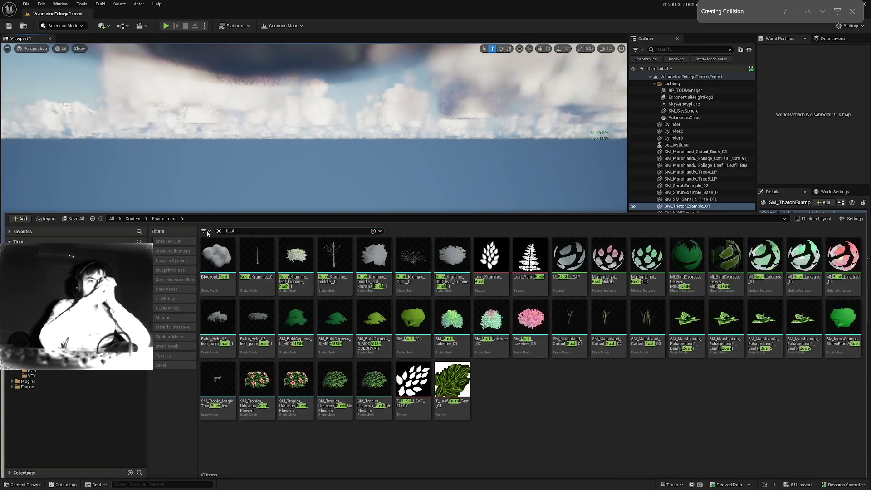
left_click(133, 218)
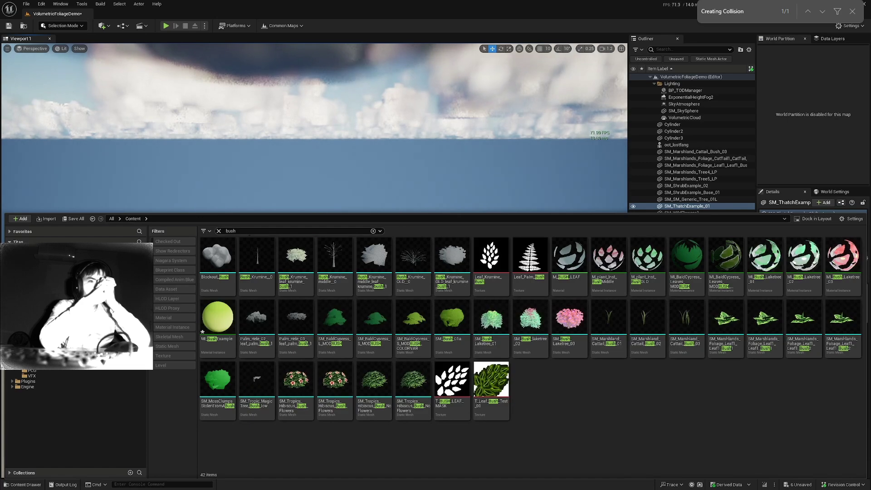
left_click_drag(295, 256, 346, 345)
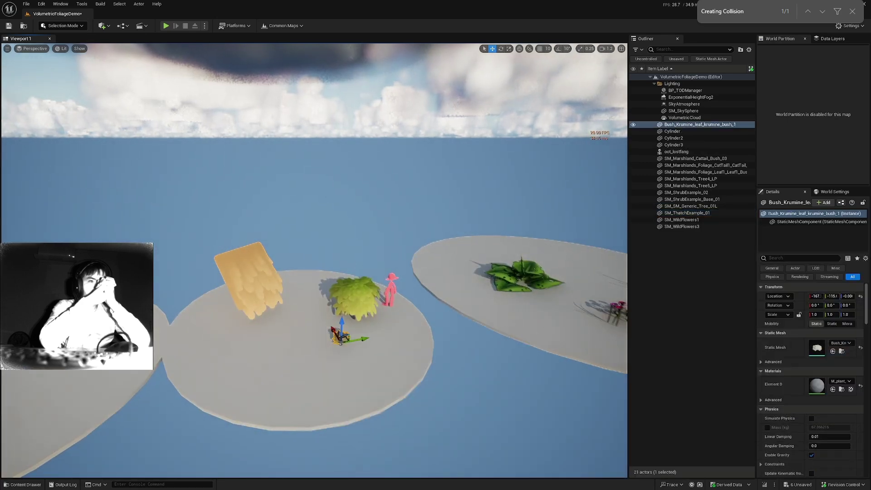
Scale the placed Krumine bush up uniformly to about 3.55 and view it against the shrub example
key("s")
right_click_drag(346, 346, 346, 334)
key("w")
scroll(347, 346, "down", 3)
key("r")
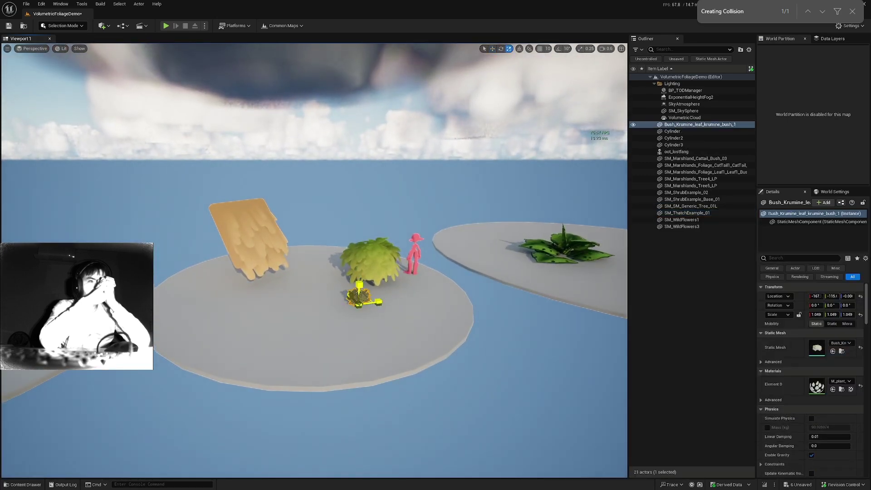
right_click_drag(358, 304, 381, 321)
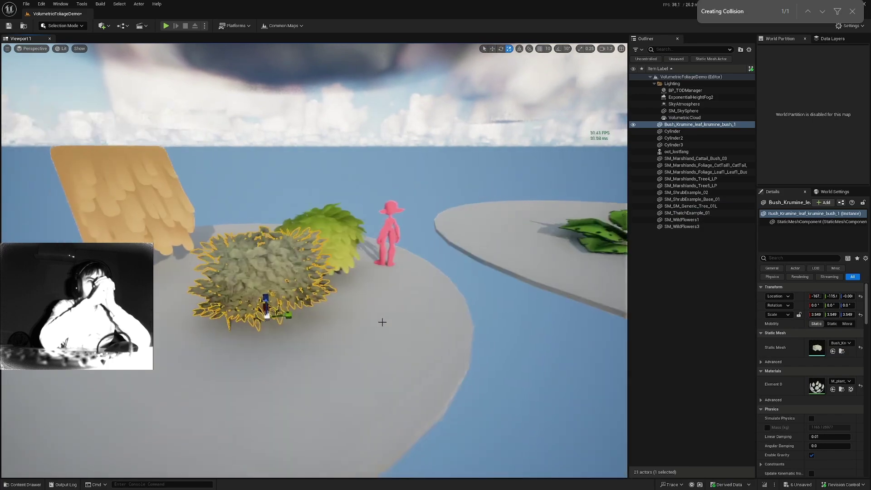
Delete the Krumine bush and place the SM_Brush_01_leaf_07 mesh in its spot beside the shrub example
key("Delete")
key("ctrl+space")
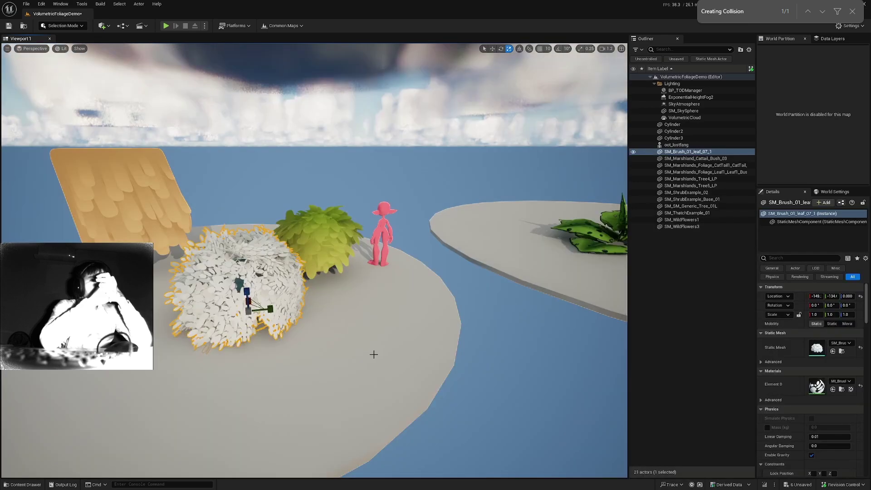
right_click_drag(374, 354, 391, 381)
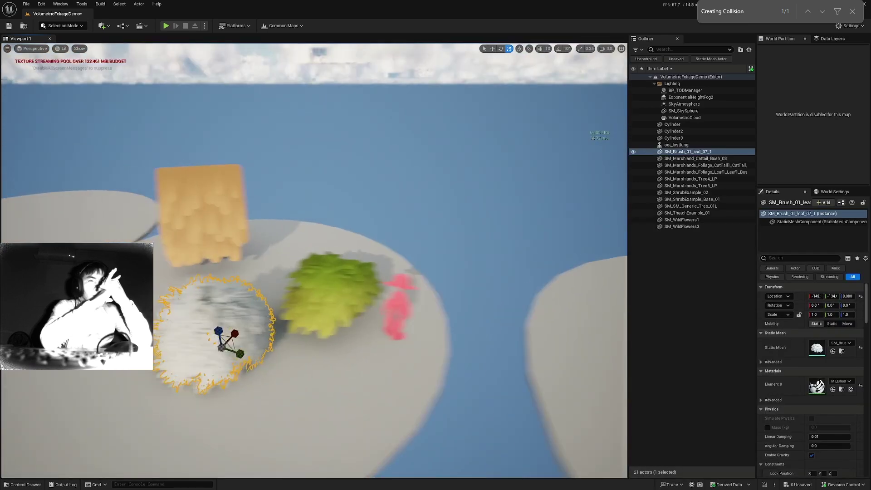
key("w")
scroll(122, 64, "down", 2)
right_click_drag(121, 64, 132, 65)
Switch the viewport to the Nanite Overdraw visualization and examine the overdraw of the white leaf-card bush
left_click(63, 49)
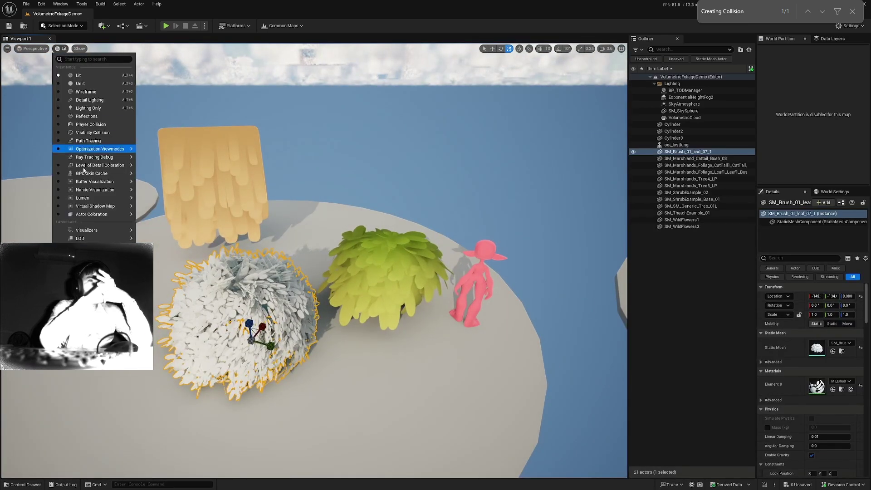
mouse_move(96, 191)
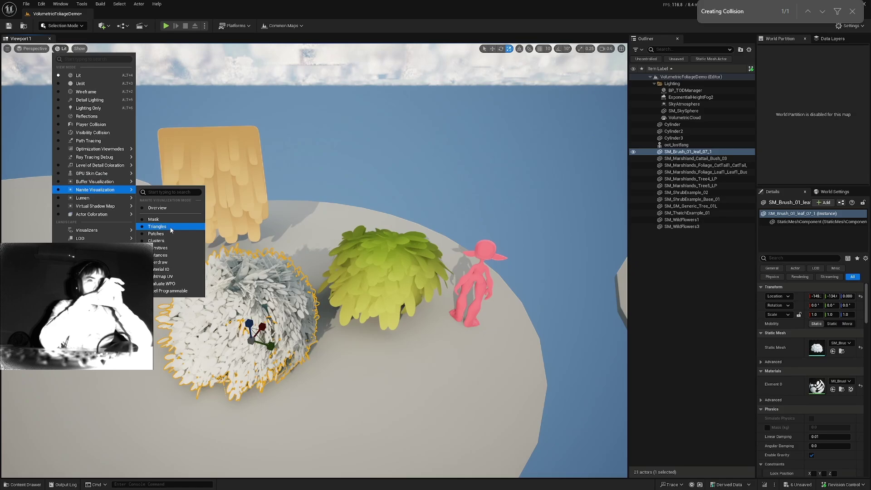
left_click(161, 262)
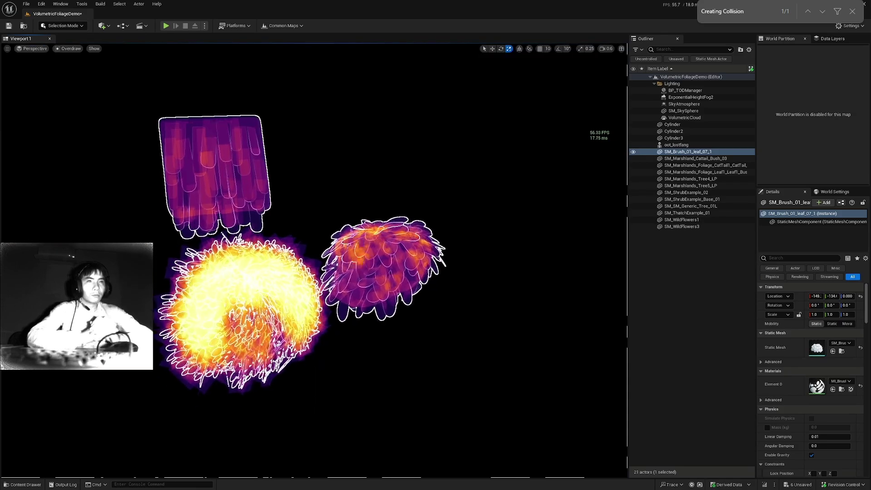
right_click_drag(257, 290, 376, 239)
key("w")
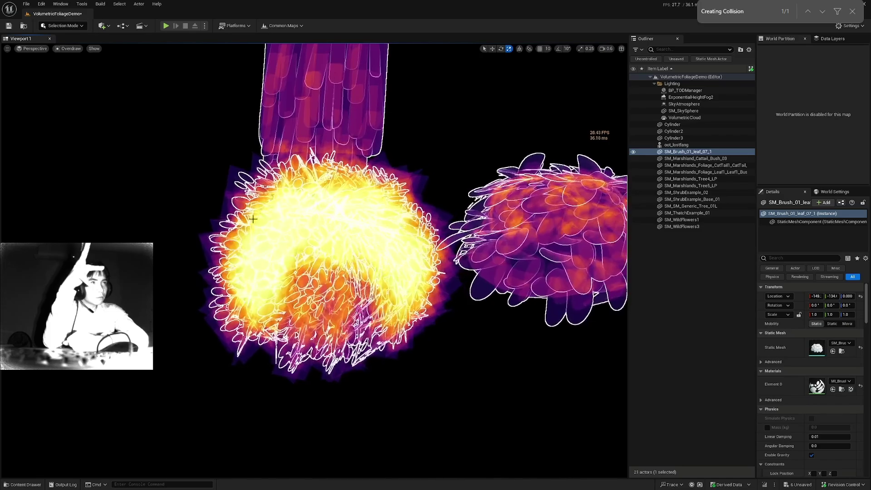
key("e")
right_click_drag(301, 239, 363, 272)
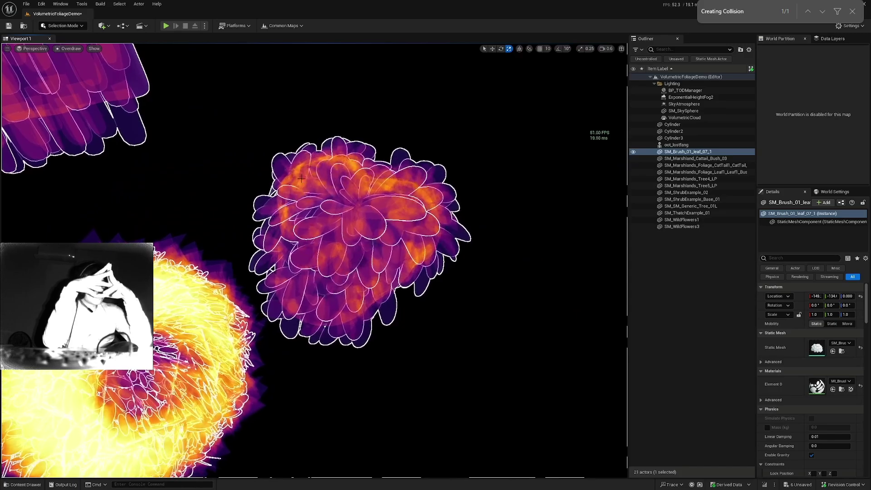
Examine the overdraw of the volumetric shrub and thatch examples, including the plants on the neighbouring platform
key("s")
right_click_drag(363, 273, 447, 193)
scroll(336, 254, "up", 5)
key("d")
key("w")
right_click_drag(313, 138, 199, 141)
key("w")
right_click_drag(301, 240, 301, 240)
scroll(300, 239, "down", 2)
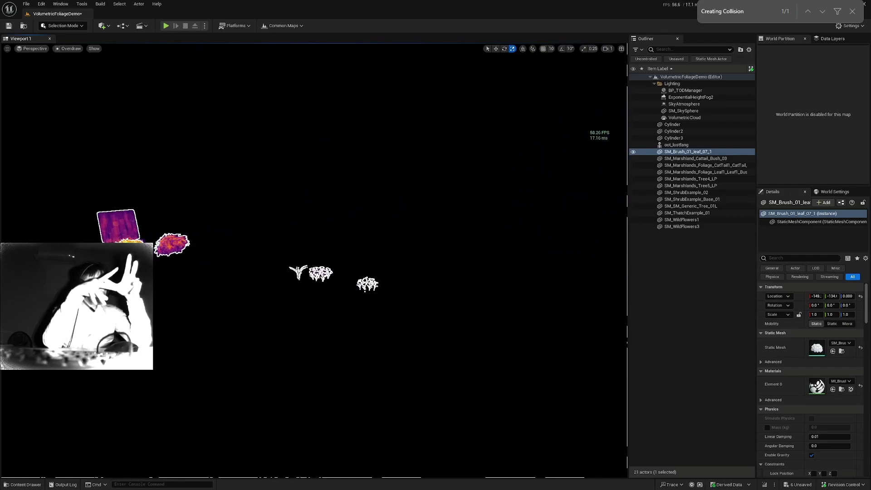
Return the viewport to Lit shading and delete the SM_Brush_01_leaf_07 comparison bush
left_click(69, 48)
left_click(73, 76)
key("Delete")
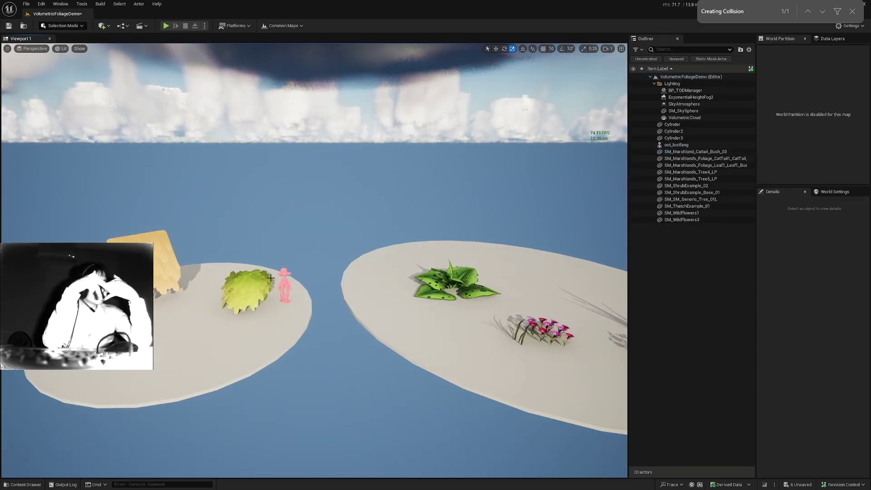
Select the spotted broad-leaf plant on the flower platform and nudge it slightly with the move gizmo
right_click_drag(226, 313, 226, 313)
right_click_drag(330, 267, 331, 267)
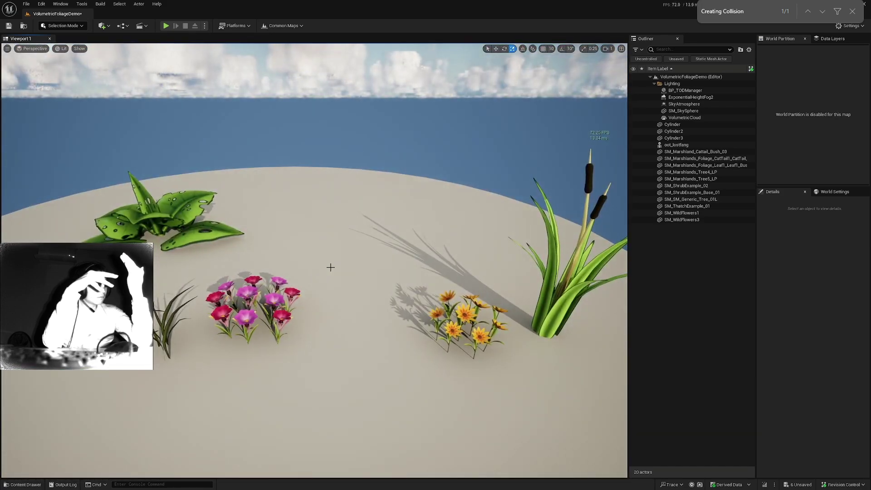
right_click_drag(360, 235, 360, 234)
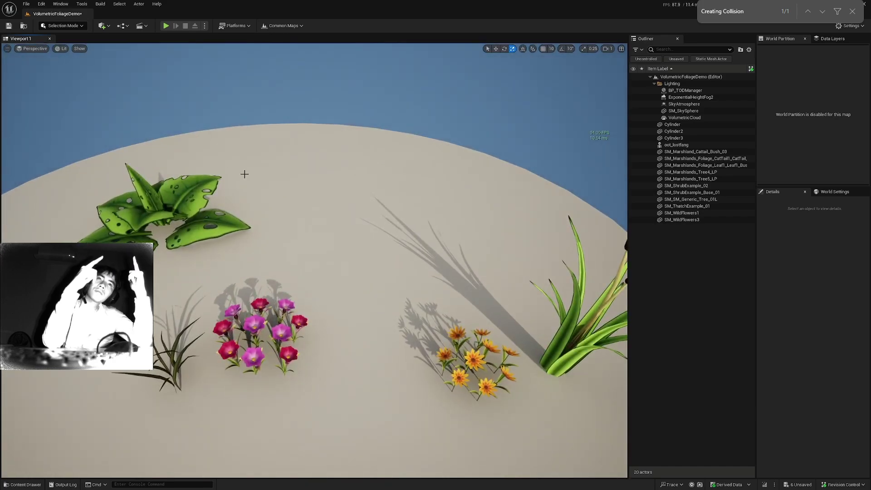
left_click(190, 193)
key("w")
mouse_move(155, 210)
left_mouse_down()
mouse_move(147, 189)
mouse_move(153, 207)
left_mouse_up()
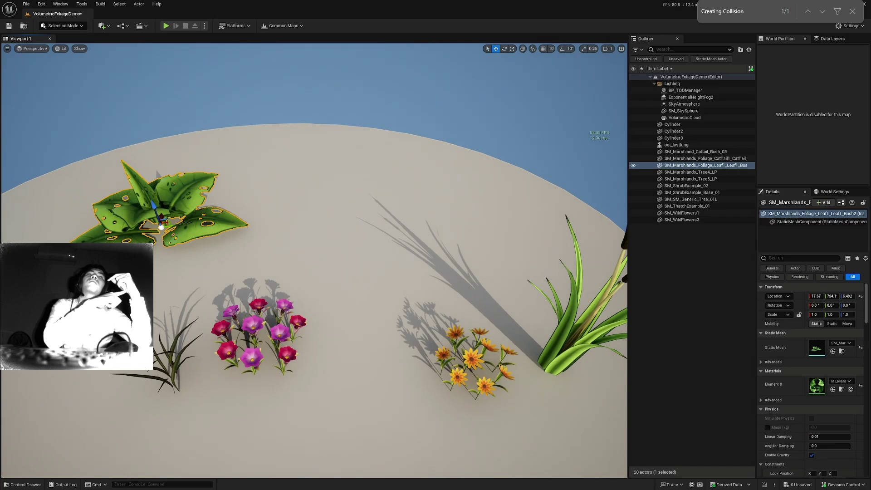
Search the project content for "bush" and place the flowering and non-flowering tropics hibiscus bushes at the flower platform's rear
right_click_drag(281, 282, 250, 301)
scroll(281, 282, "up", 5)
key("ctrl+space")
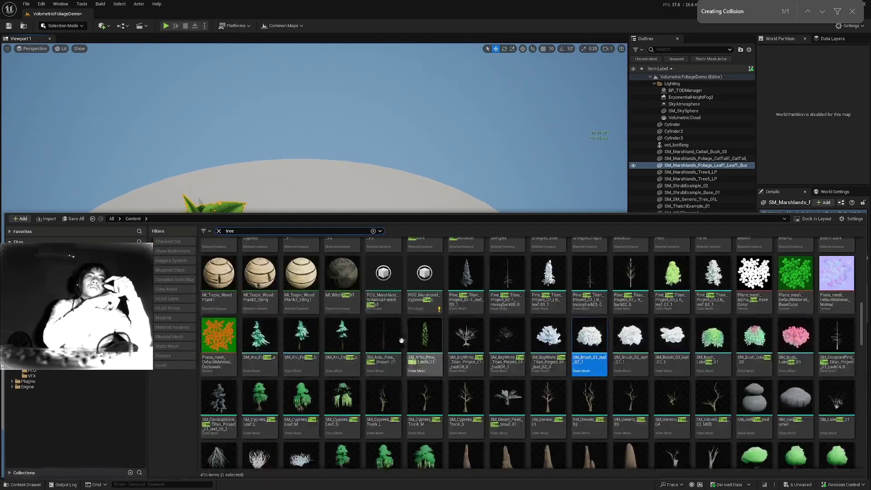
scroll(418, 354, "up", 10)
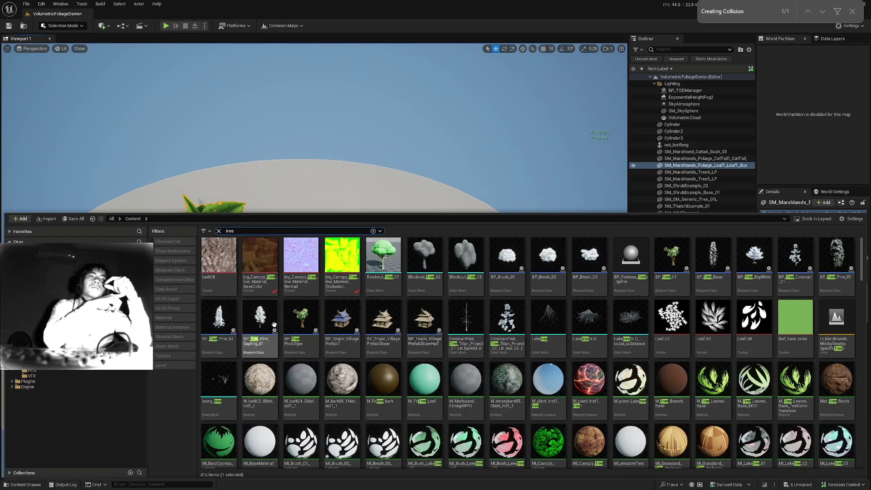
scroll(306, 333, "down", 1)
left_click(221, 233)
type("b")
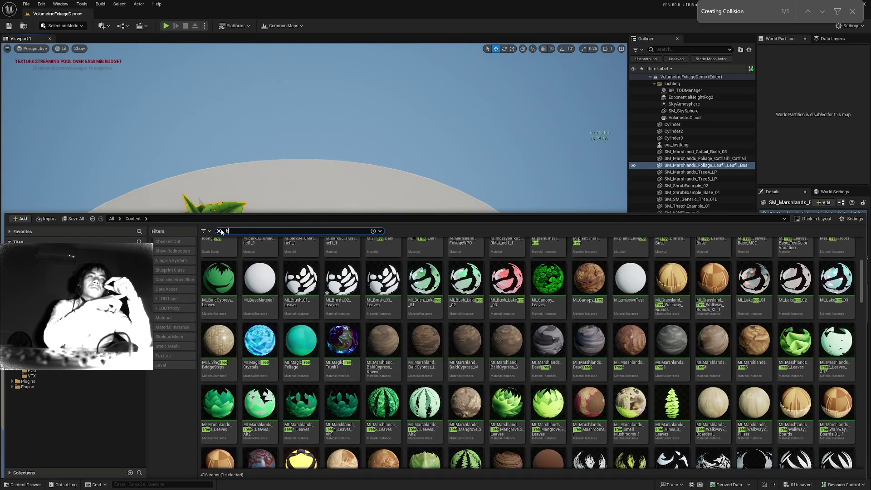
type("ush")
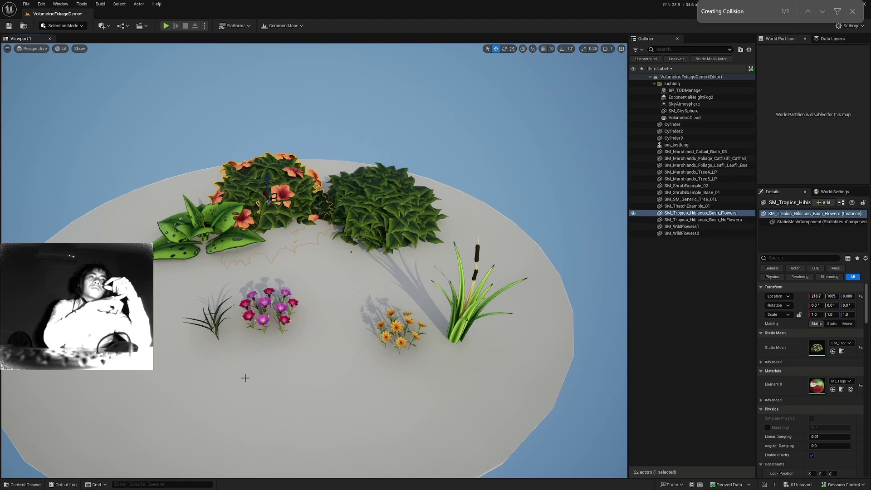
Select both hibiscus bushes together and raise them to a Z location of 63.11
mouse_move(245, 378)
right_mouse_down()
mouse_move(243, 341)
mouse_move(247, 386)
mouse_move(245, 378)
right_mouse_up()
left_click(317, 333)
left_click(342, 305)
right_click_drag(341, 305, 336, 157)
left_click(276, 206, "ctrl")
left_click(275, 164)
Move the non-flowering hibiscus bush off the platform to beside the trunk of the bright green tree
scroll(289, 159, "up", 5)
right_click_drag(290, 293, 278, 289)
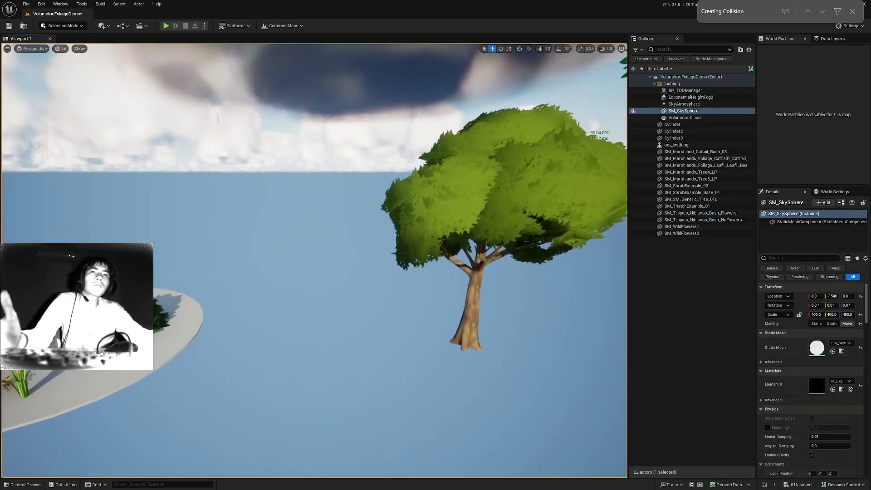
left_click(152, 346)
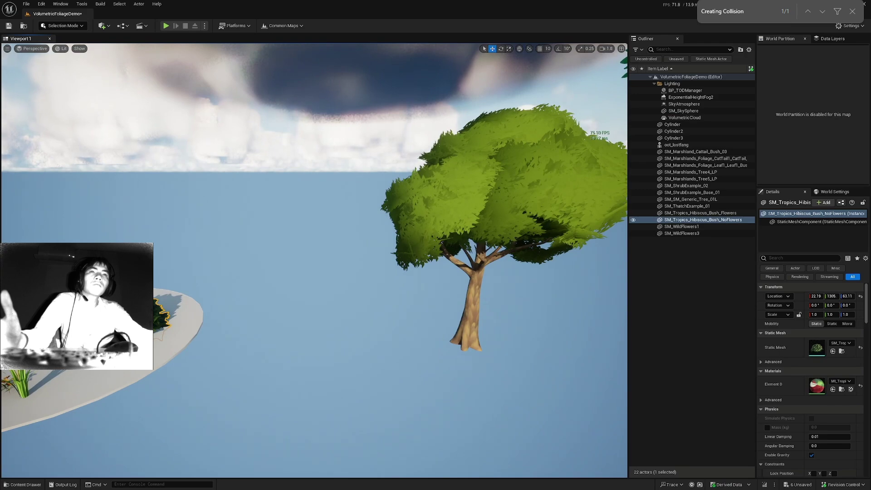
left_click_drag(122, 320, 471, 334)
left_click(206, 355)
key("d")
right_click_drag(206, 355, 205, 354)
left_click(285, 373)
left_click_drag(289, 347, 222, 350)
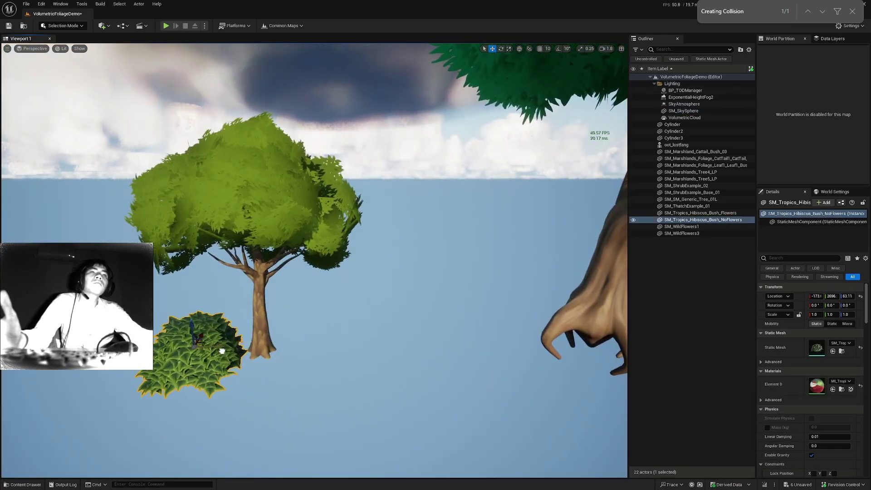
Compare the relocated hibiscus bush with the bright green tree beside it
key("a")
right_click_drag(257, 241, 258, 241)
key("w")
key("s")
right_click_drag(320, 262, 319, 262)
scroll(320, 262, "down", 3)
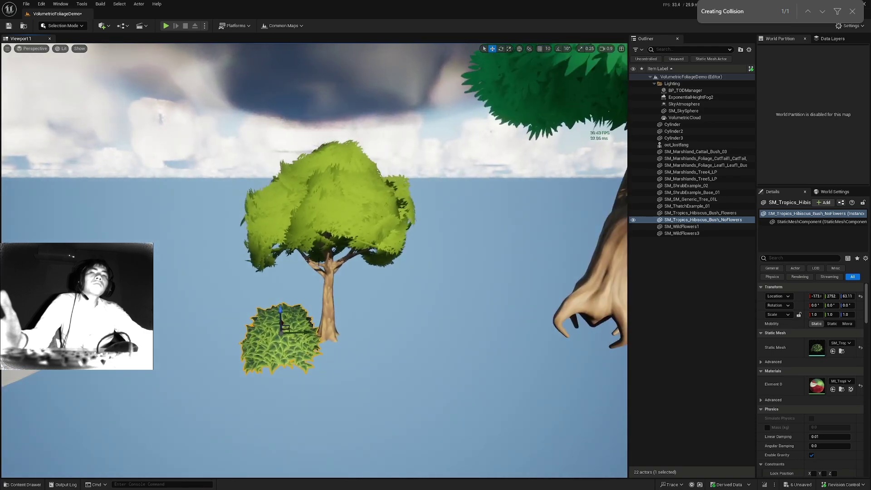
Select the pink and purple wildflowers and examine them up close in game view, along with the surrounding plants
right_click_drag(192, 270, 330, 195)
right_click_drag(235, 263, 235, 264)
key("w")
scroll(235, 263, "down", 1)
key("s")
scroll(235, 263, "down", 1)
key("g")
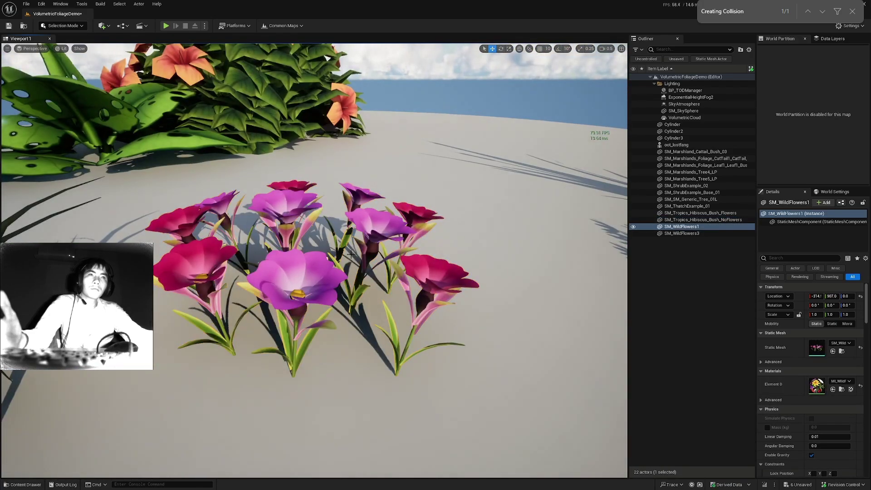
mouse_move(411, 334)
left_mouse_down("alt")
mouse_move(415, 408)
mouse_move(382, 399)
mouse_move(412, 334)
left_mouse_up("alt")
scroll(412, 334, "down", 6)
right_click_drag(412, 334, 285, 306)
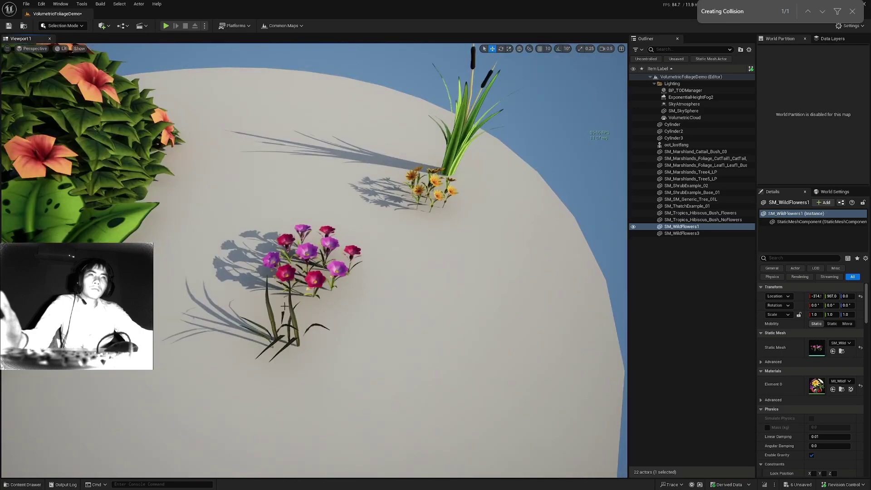
Select the flowering hibiscus bush and move it about 270 units along the Y axis, away from the broad-leaf plant
right_click_drag(399, 199, 474, 205)
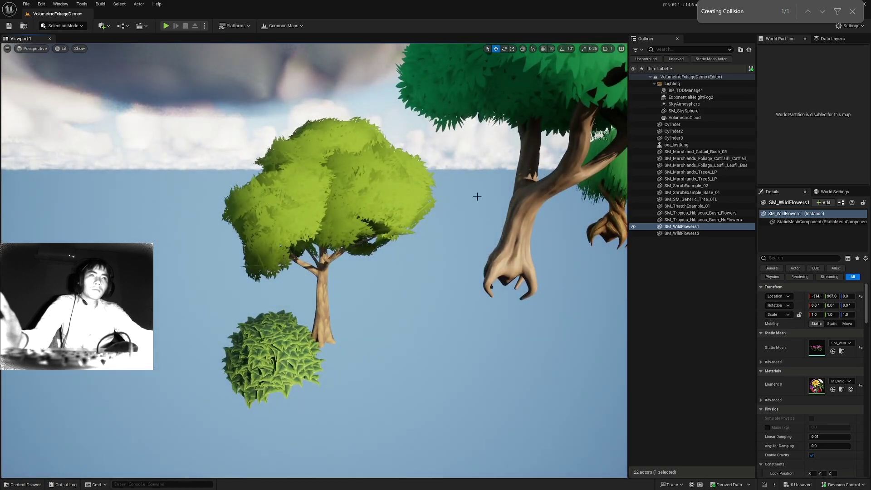
key("f")
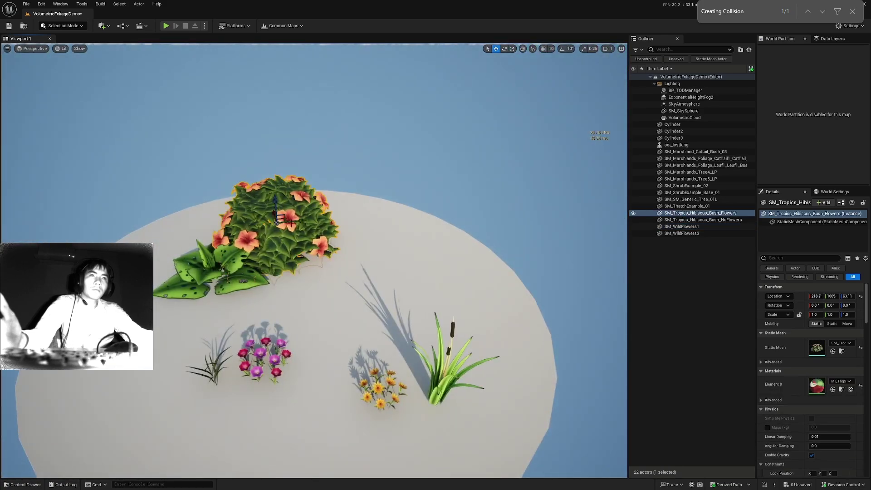
left_click_drag(291, 217, 369, 209)
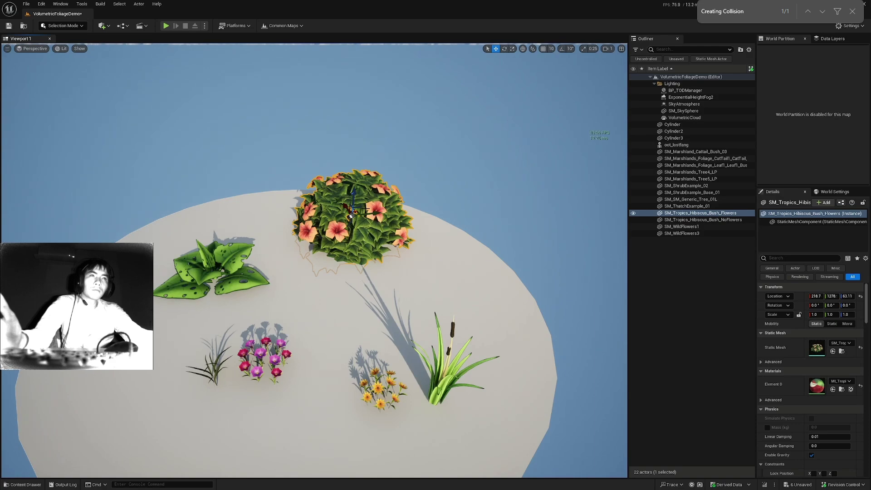
Examine the bright green tree and its hibiscus bush next to the large marshland trees
key("w")
scroll(352, 260, "up", 5)
right_click_drag(352, 259, 470, 210)
key("f")
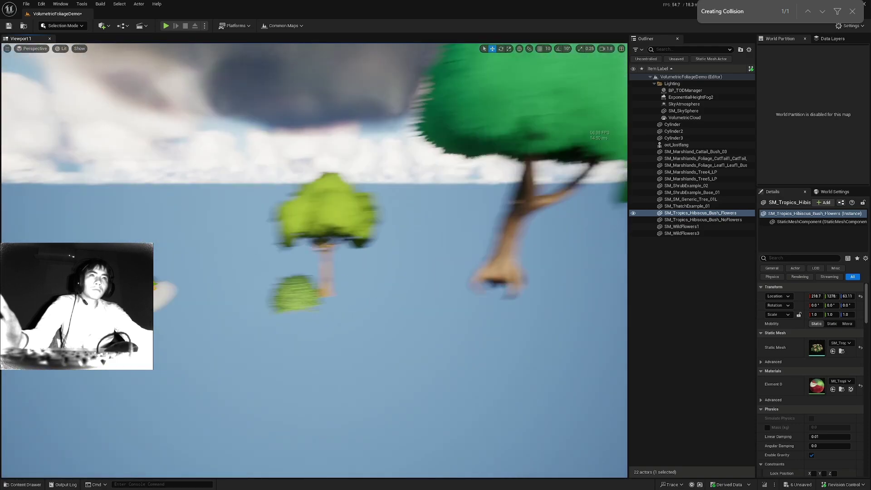
right_click_drag(294, 335, 481, 316)
key("w")
Review the flower platform with the flowering hibiscus bush and return to the shrub and thatch examples
right_click_drag(317, 298, 172, 329)
key("a")
scroll(317, 298, "down", 5)
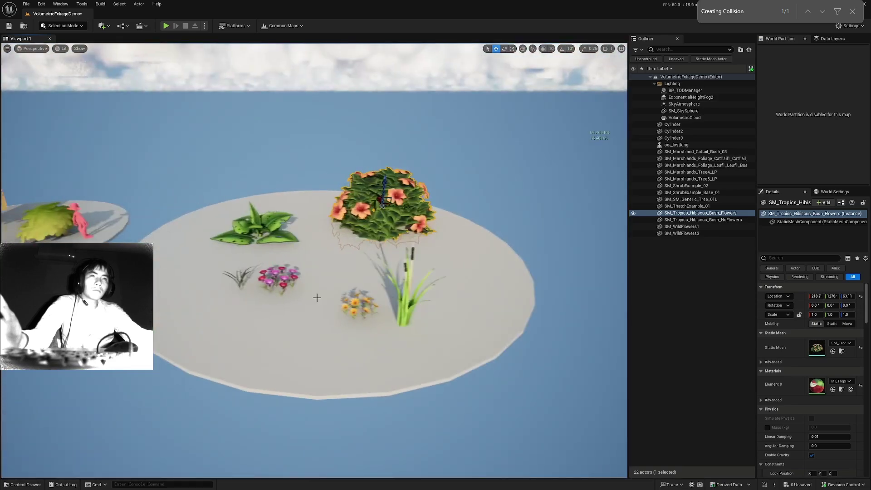
key("a")
scroll(320, 313, "down", 4)
right_click_drag(320, 314, 363, 297)
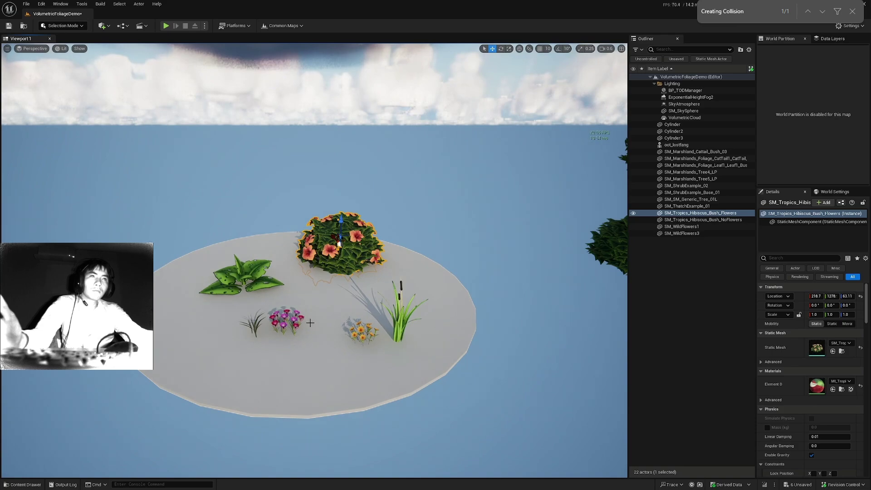
right_click_drag(310, 322, 209, 347)
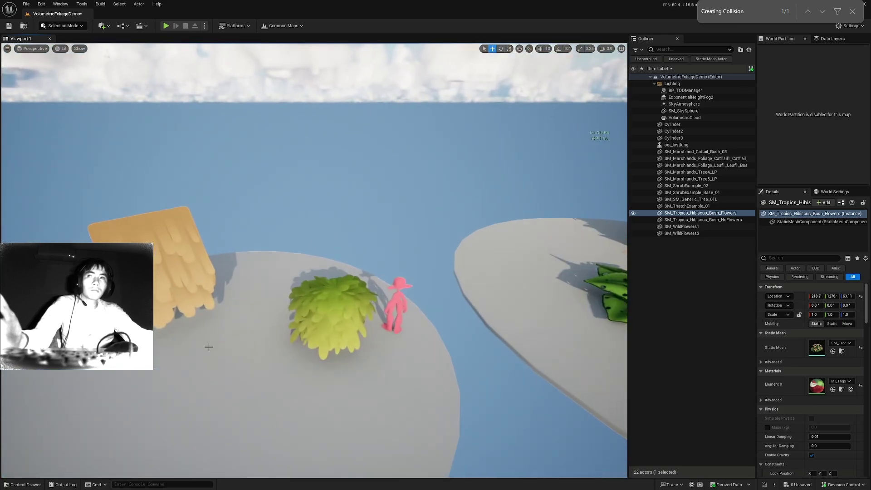